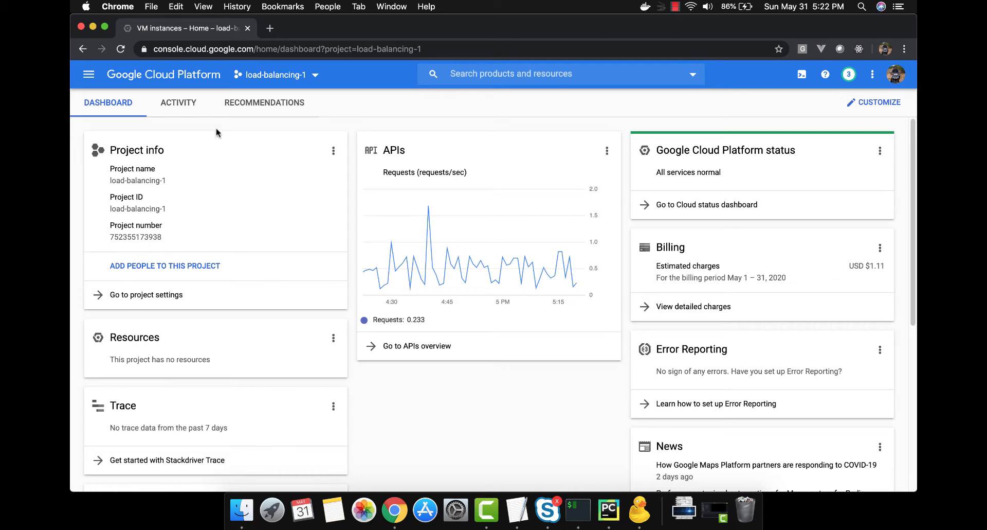
Open the details of the instance template instance-template-1 in Compute Engine.
click(91, 77)
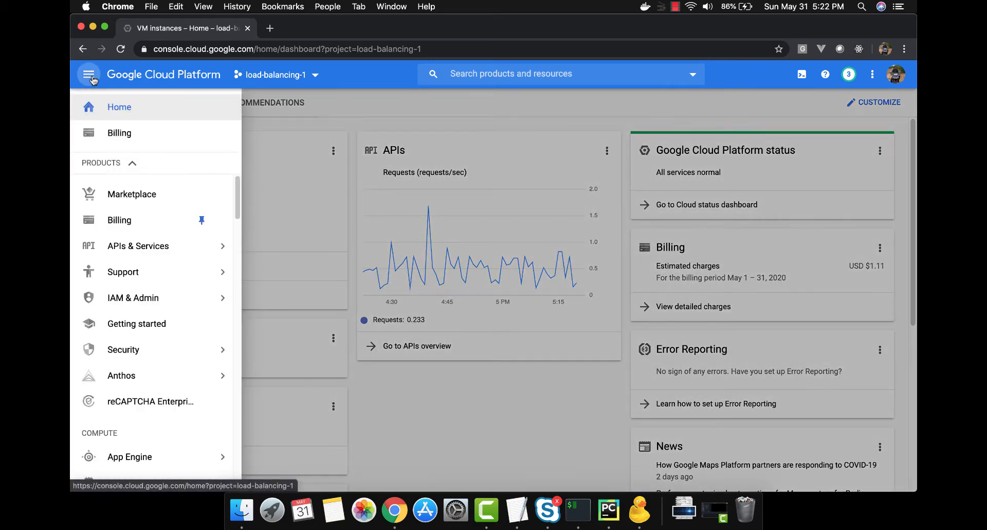
scroll(171, 255, down, 3)
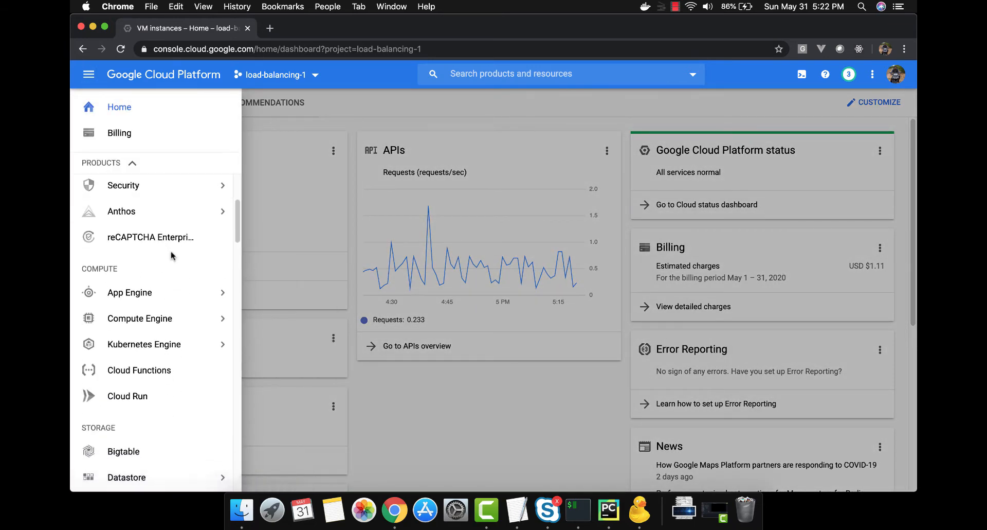
click(147, 322)
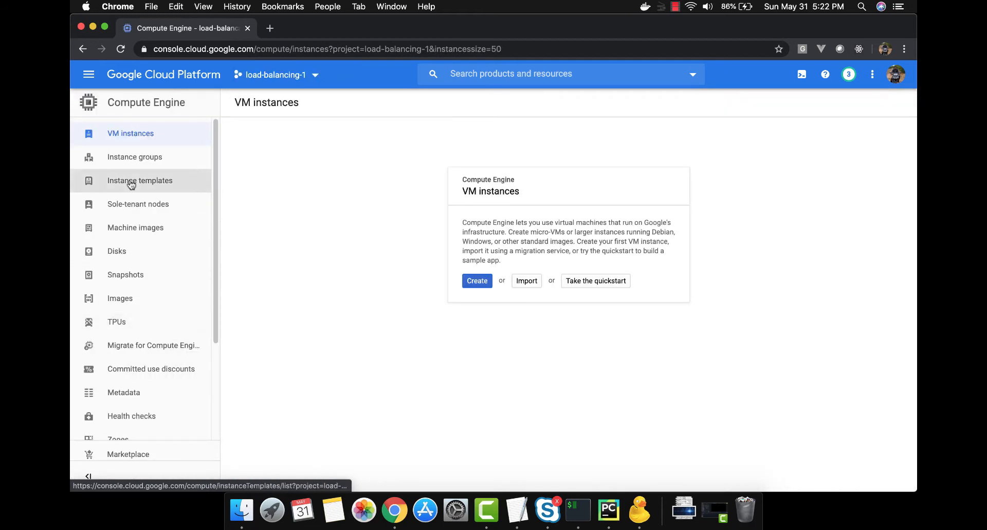
click(131, 184)
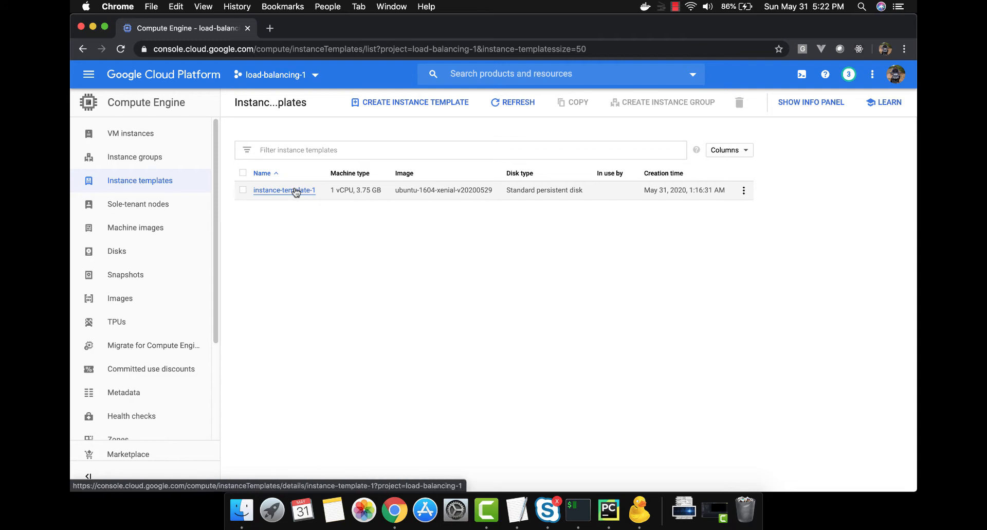
click(296, 190)
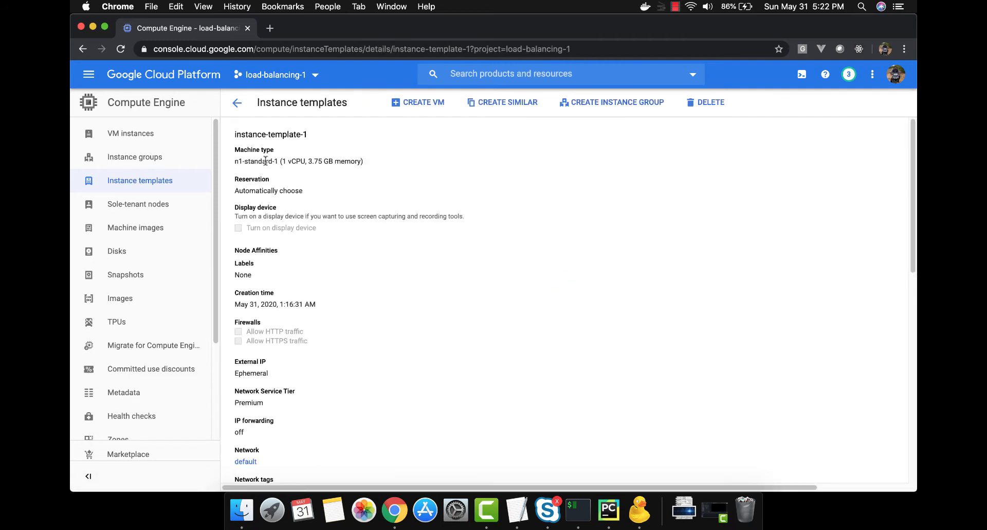
Review the template's machine type, firewall, network, boot disk, availability policy and service account settings.
drag(266, 161, 295, 159)
click(294, 160)
scroll(346, 239, down, 3)
scroll(346, 239, down, 10)
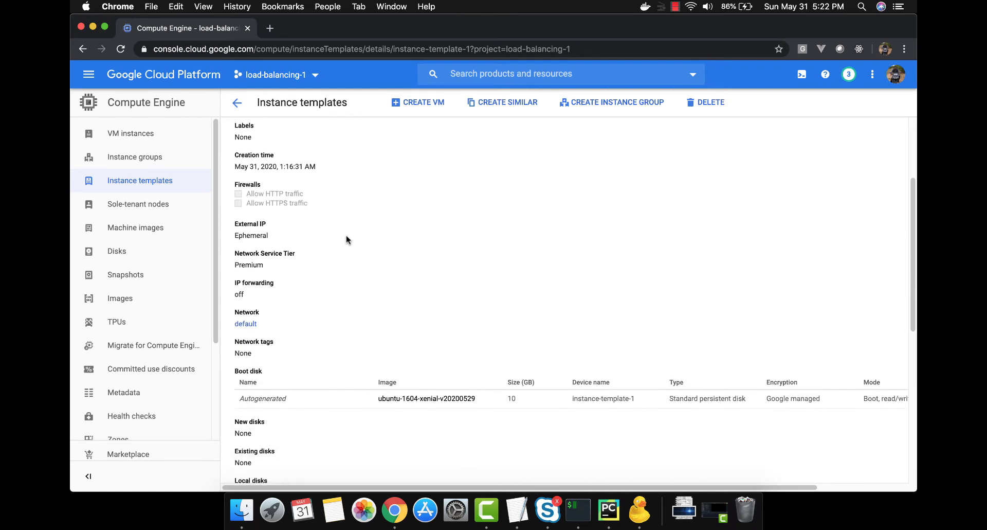
scroll(346, 239, down, 3)
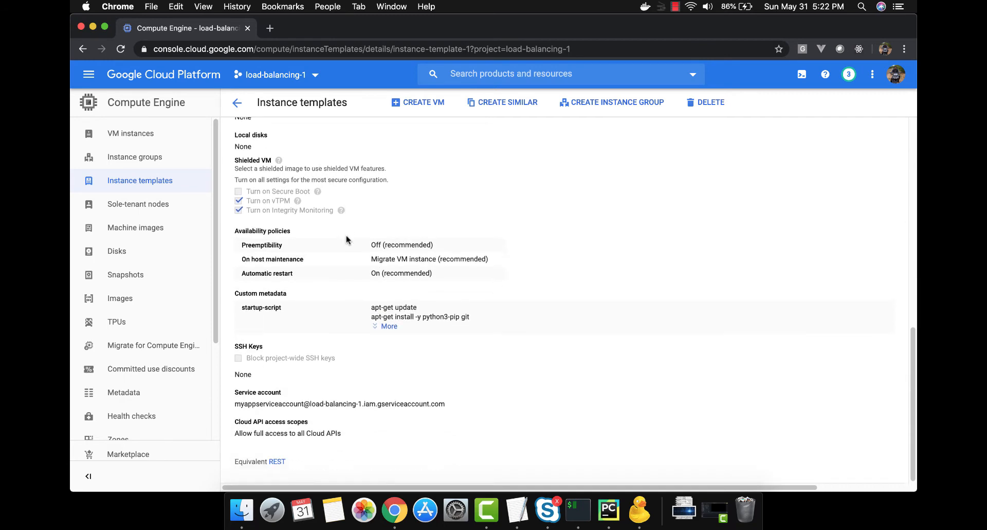
scroll(344, 351, up, 4)
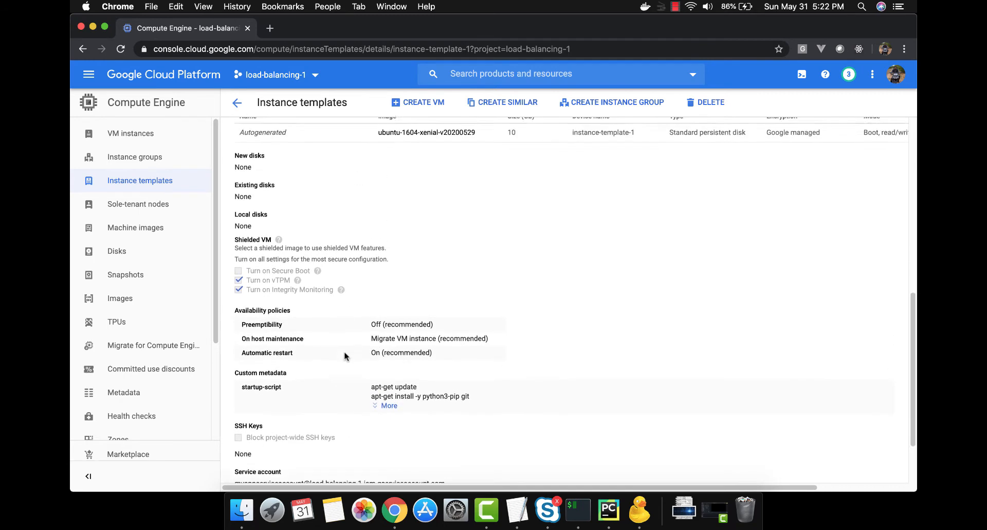
Expand the template's full startup script, examine its commands including the repository clone, and return to the instance templates list.
click(388, 421)
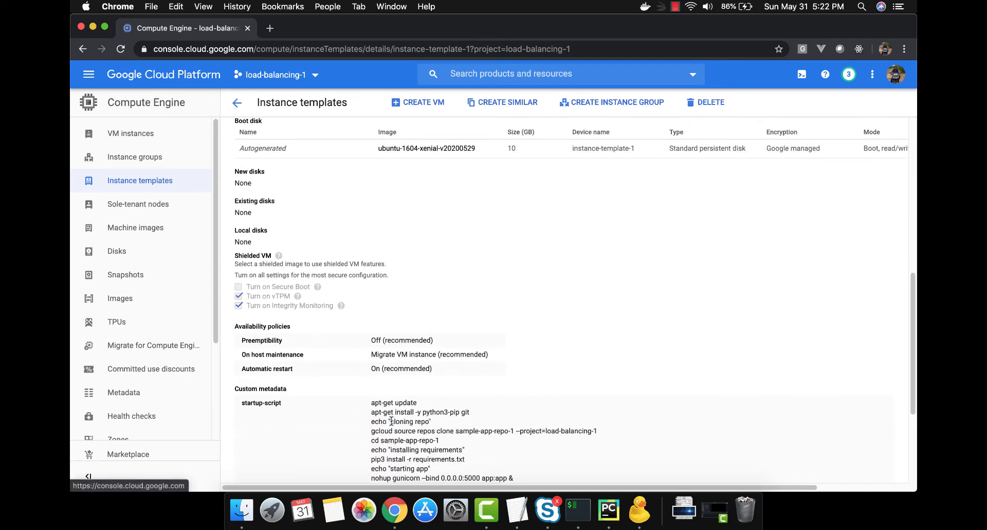
scroll(464, 448, down, 3)
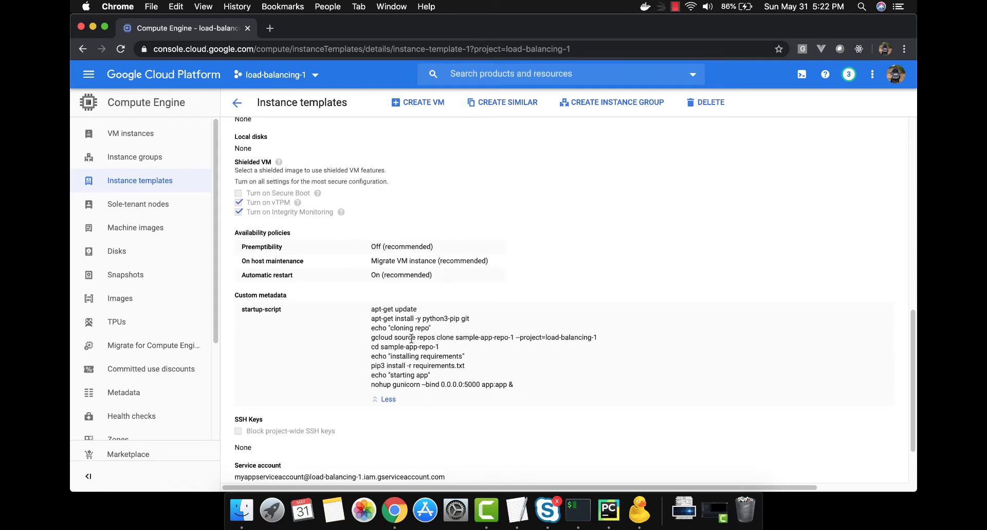
drag(409, 337, 482, 337)
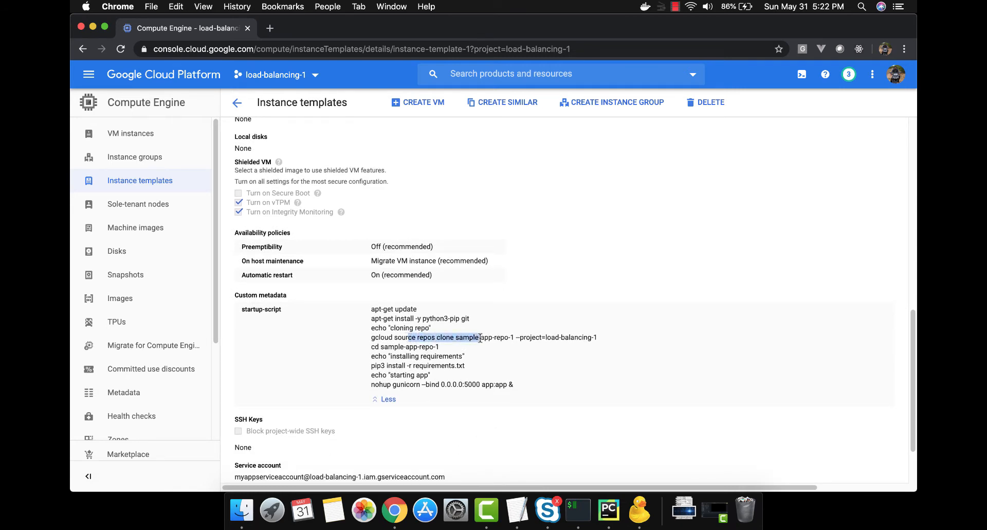
click(482, 338)
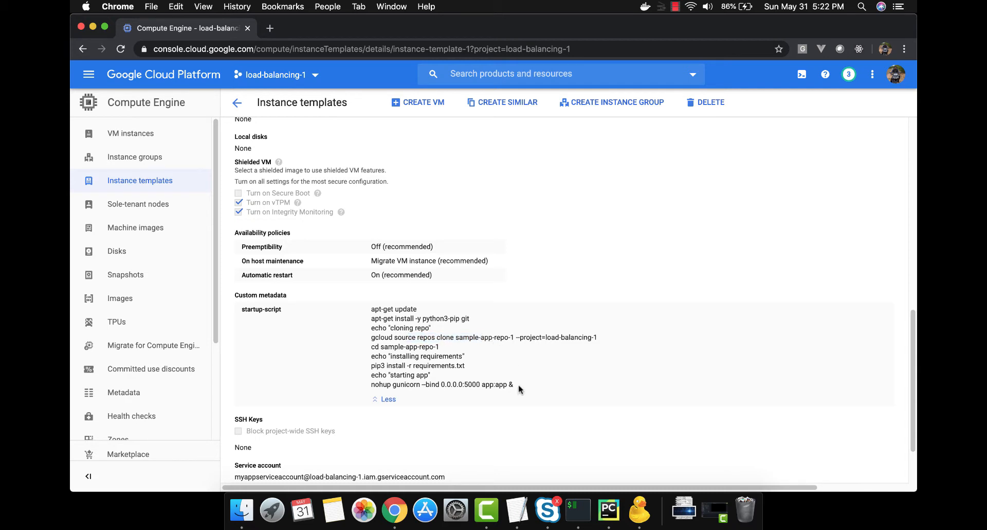
drag(518, 384, 373, 310)
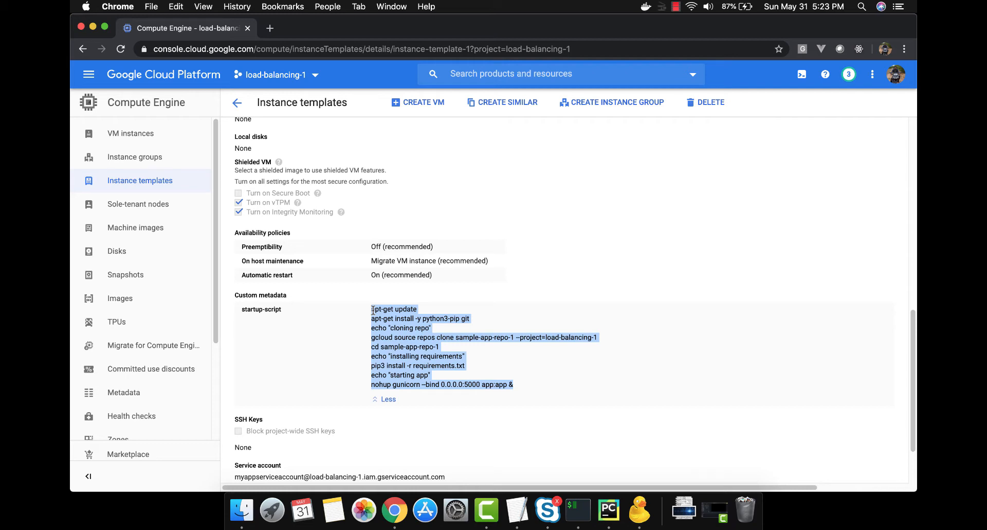
click(236, 103)
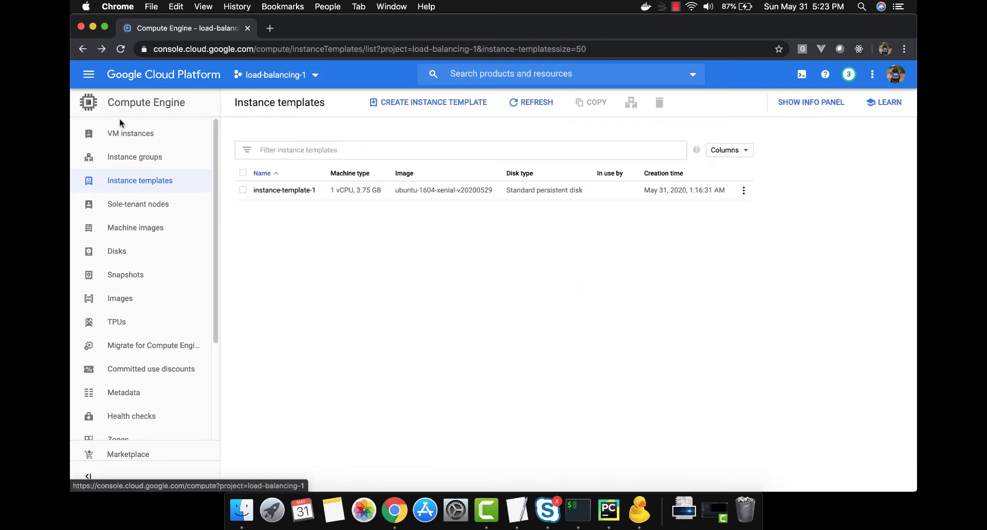
Open the project's service accounts list in IAM & Admin.
click(89, 75)
mouse_move(149, 242)
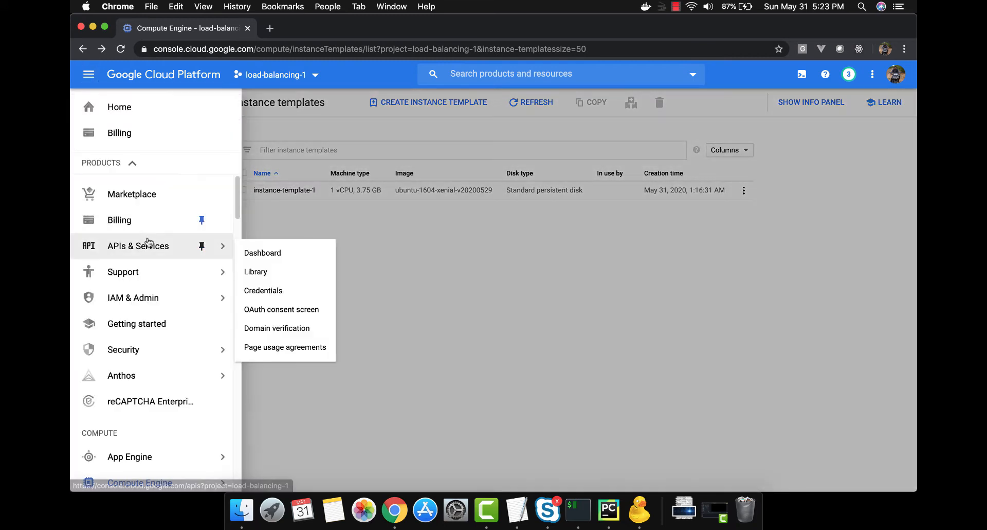
scroll(149, 242, down, 15)
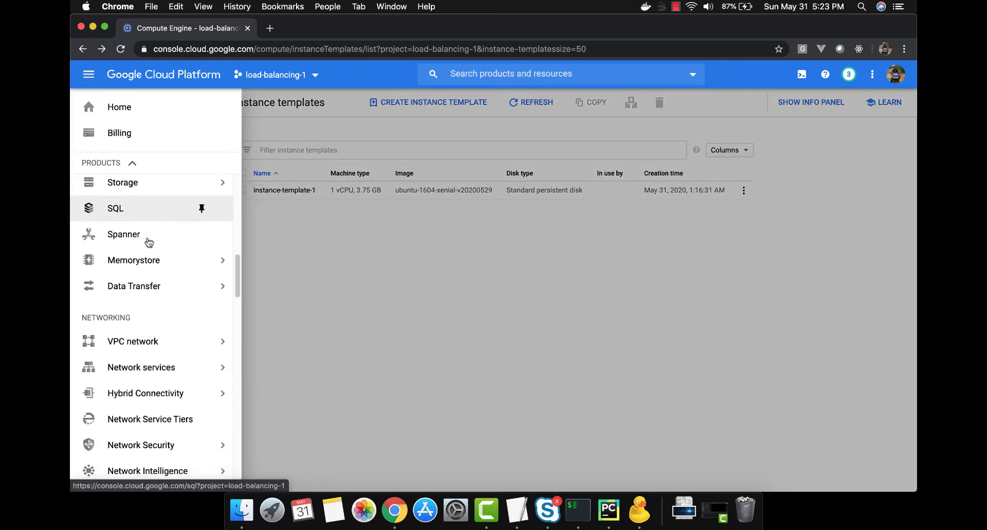
scroll(149, 242, down, 5)
scroll(149, 241, up, 20)
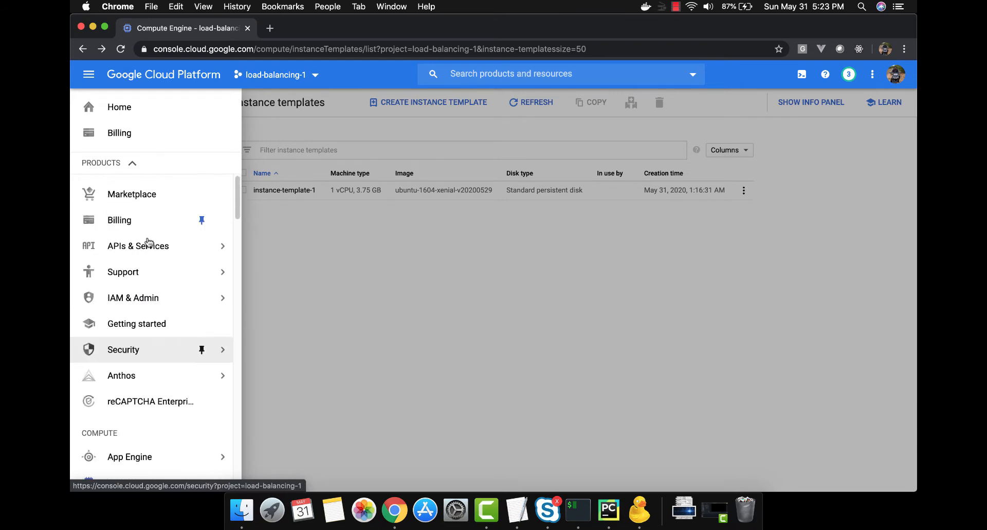
click(138, 303)
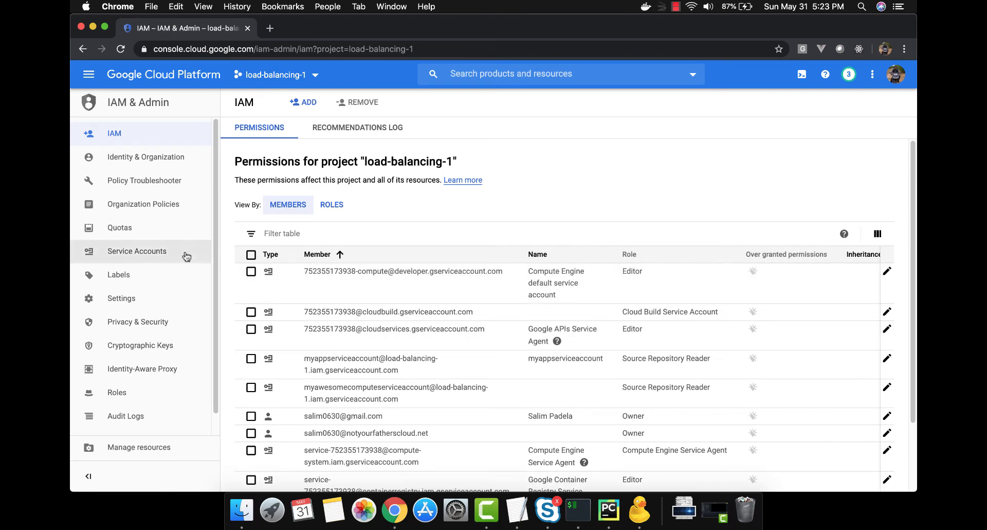
click(154, 251)
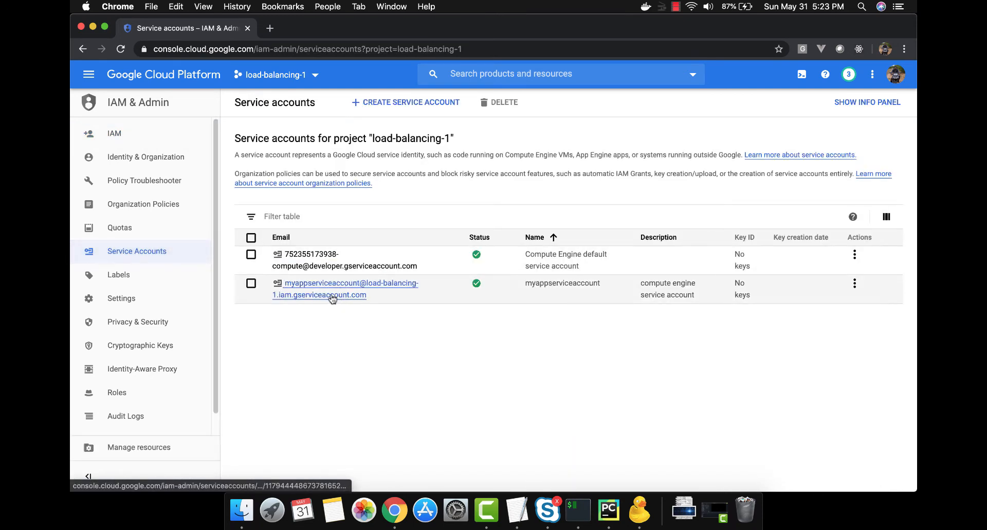
Inspect the details of the myappserviceaccount service account and return to the service accounts list.
drag(392, 298, 289, 282)
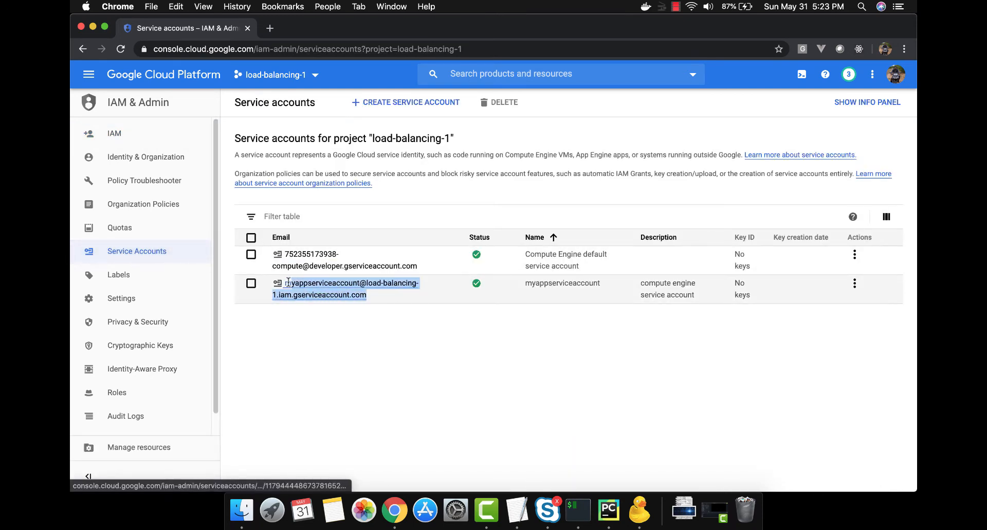
click(436, 370)
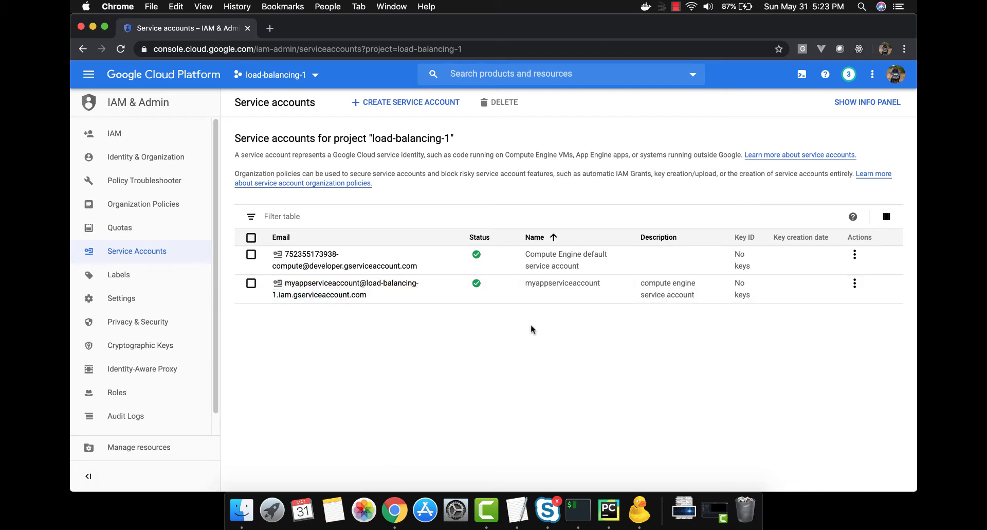
click(356, 292)
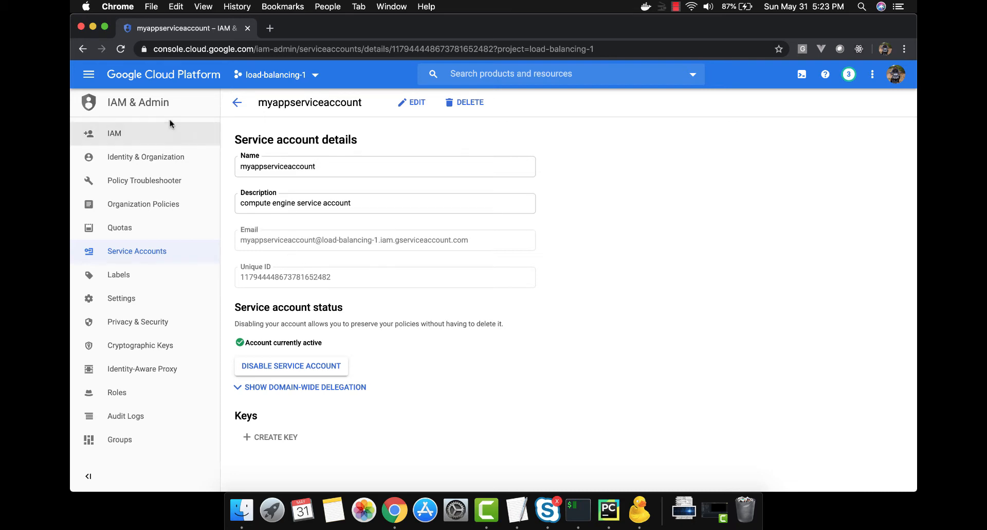
click(237, 106)
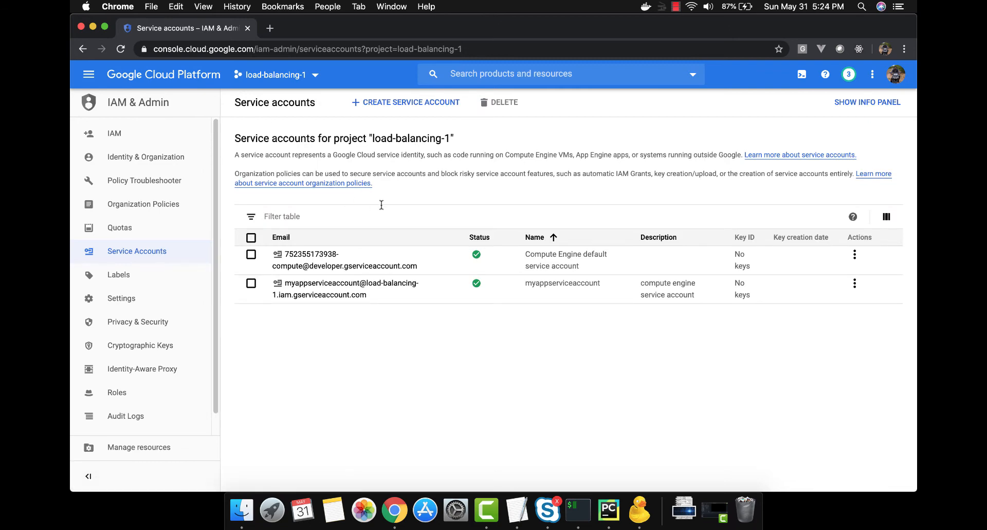
click(90, 81)
scroll(143, 285, down, 6)
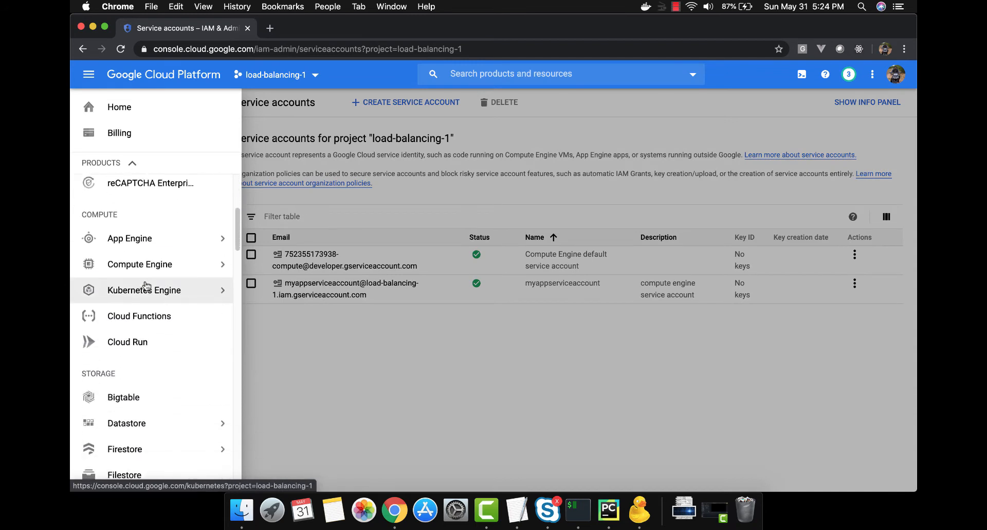
scroll(147, 286, down, 5)
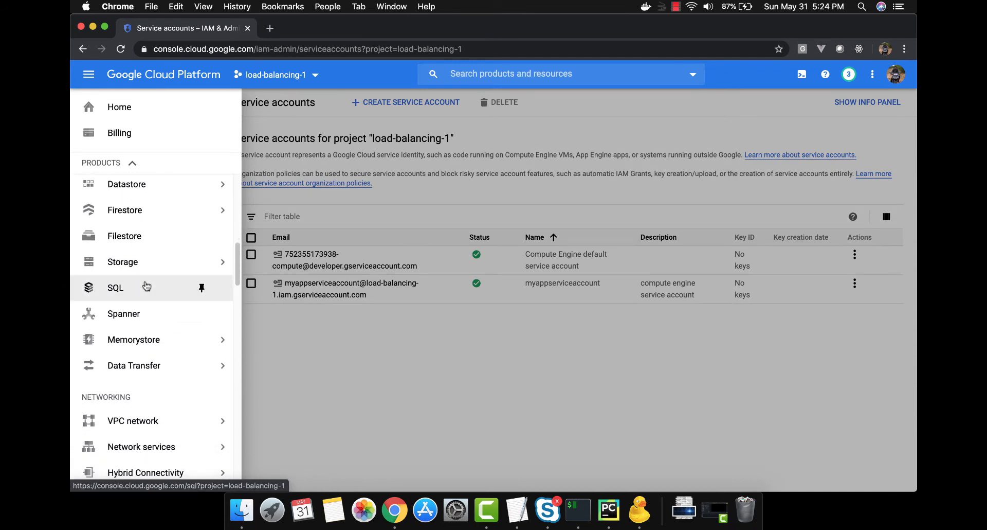
click(347, 345)
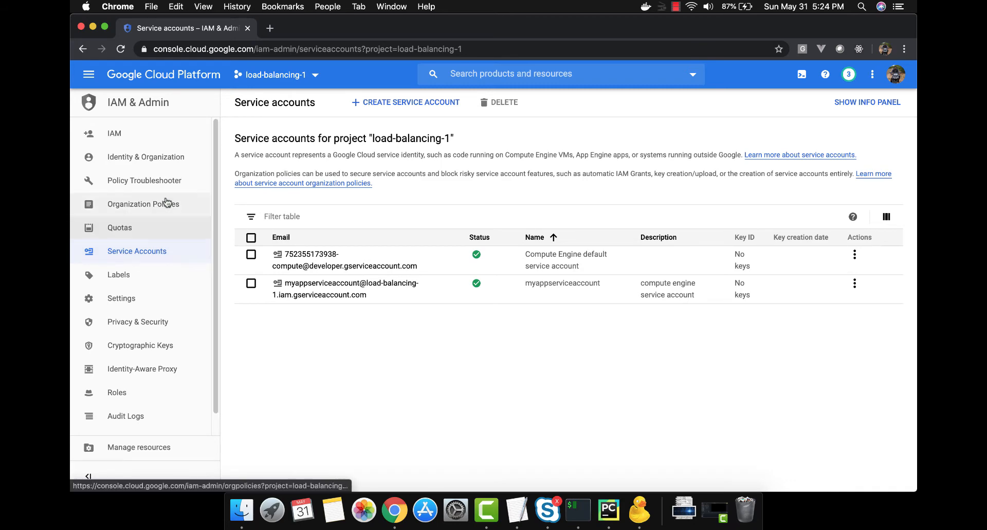
Go to the Compute Engine instance groups and start creating a new managed instance group.
click(90, 75)
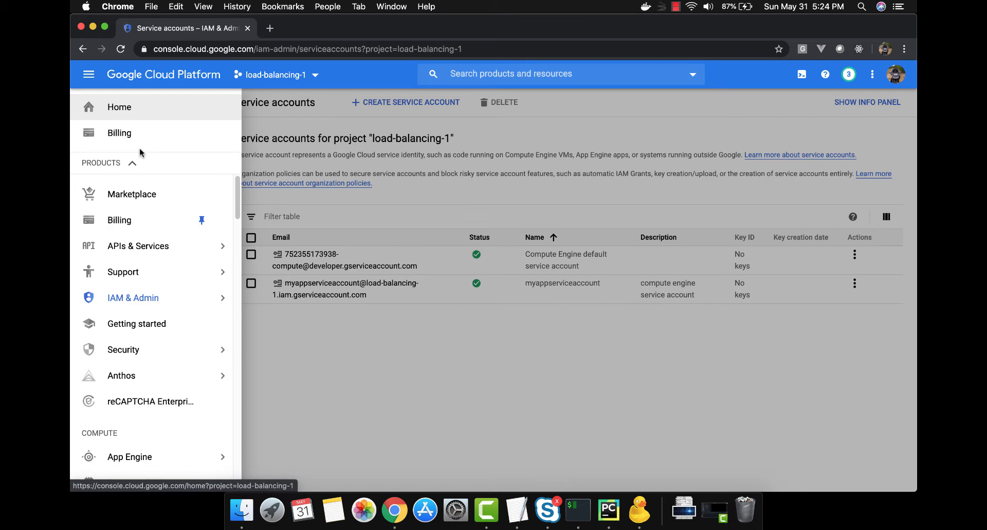
scroll(164, 329, down, 5)
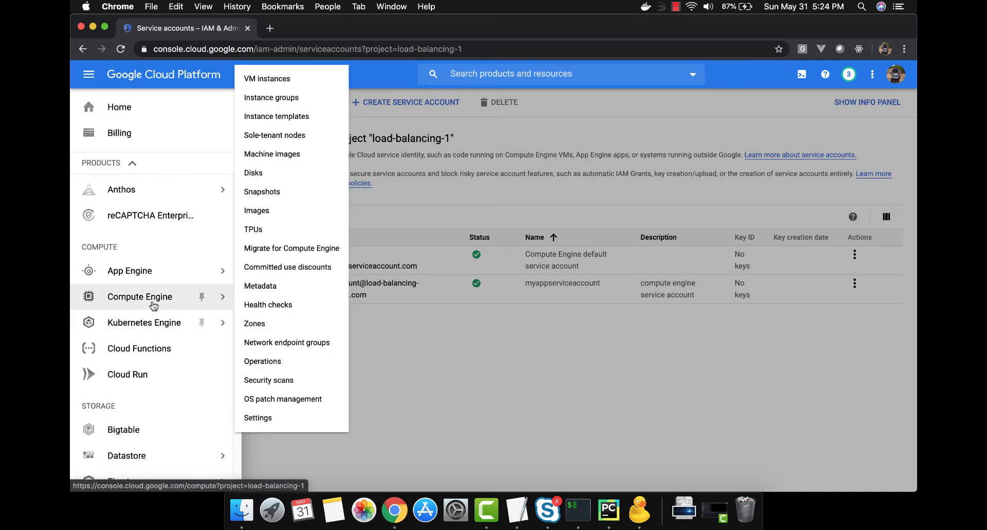
click(153, 305)
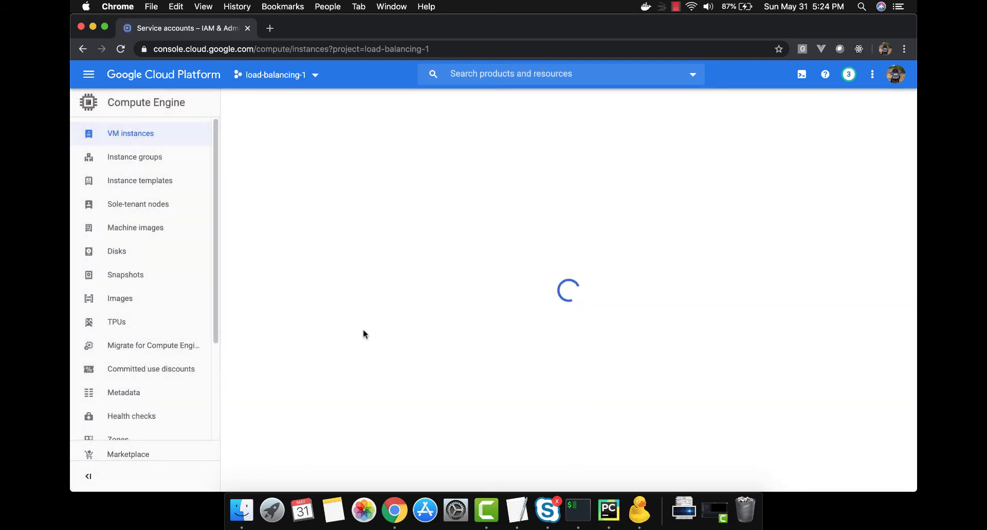
click(175, 188)
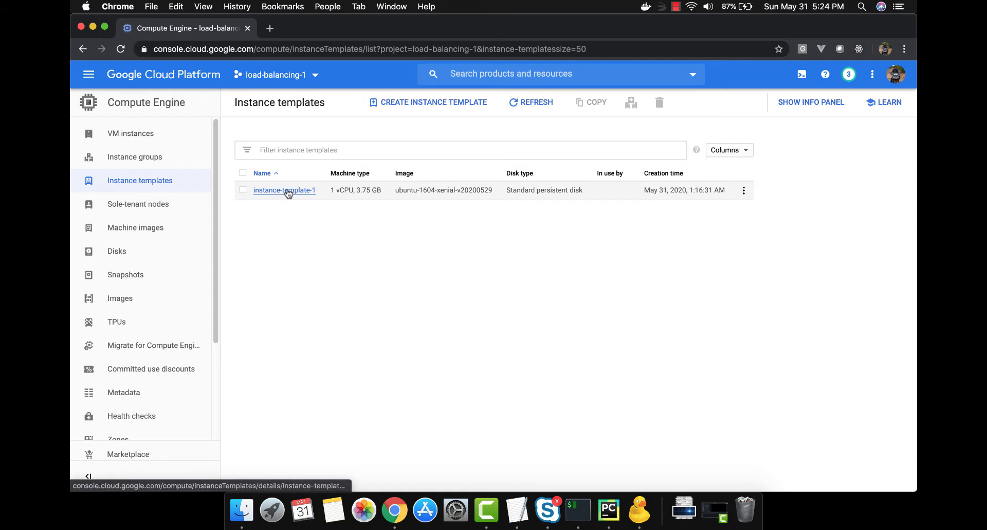
click(162, 161)
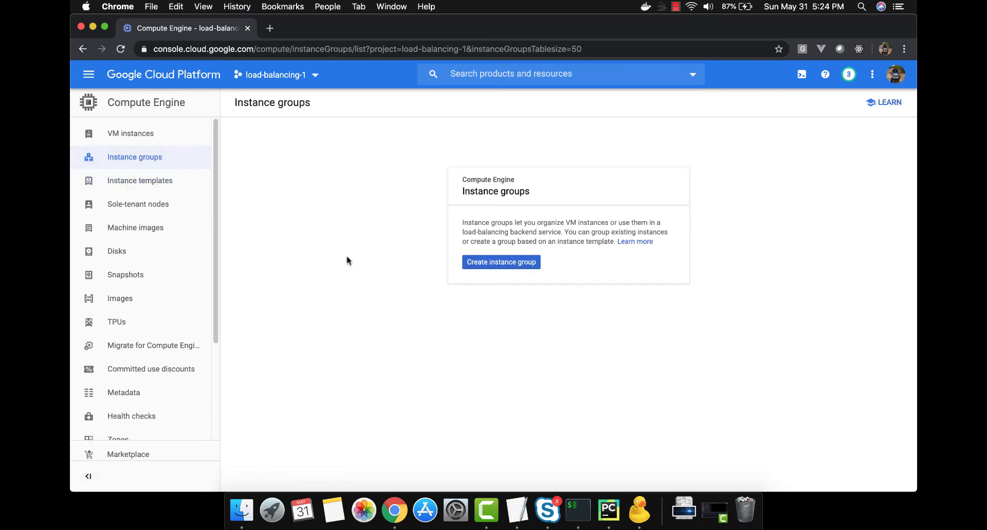
click(514, 264)
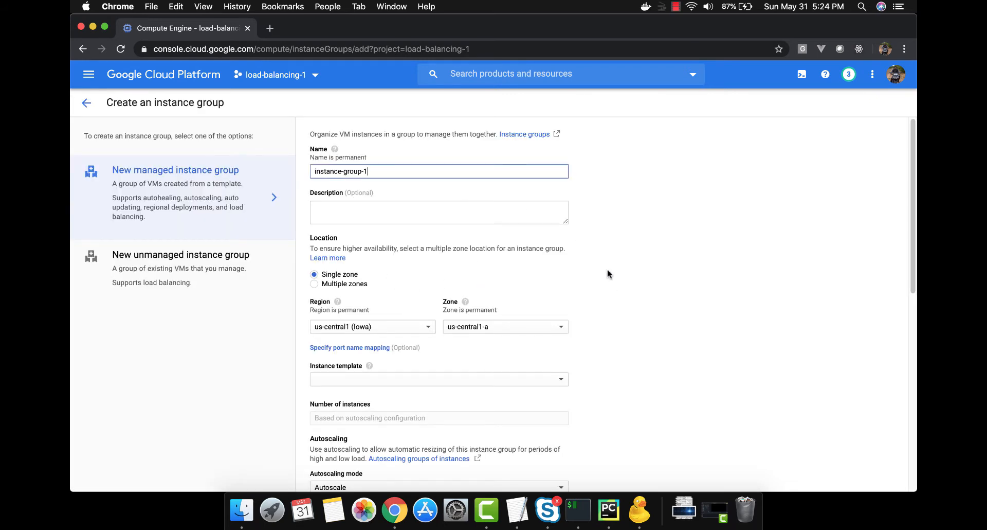
Set the region of the single-zone instance group to us-east4 (Northern Virginia).
scroll(608, 271, down, 3)
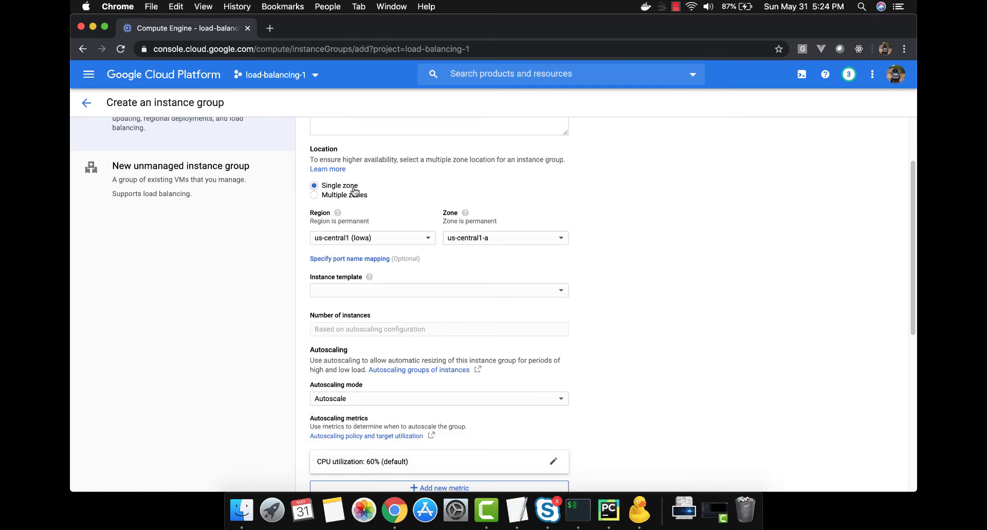
click(419, 239)
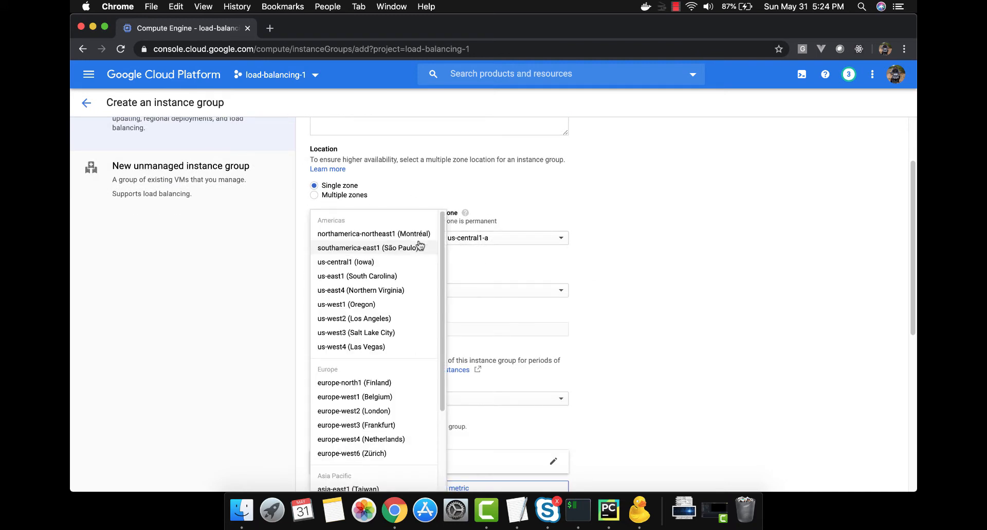
click(394, 290)
scroll(623, 278, down, 5)
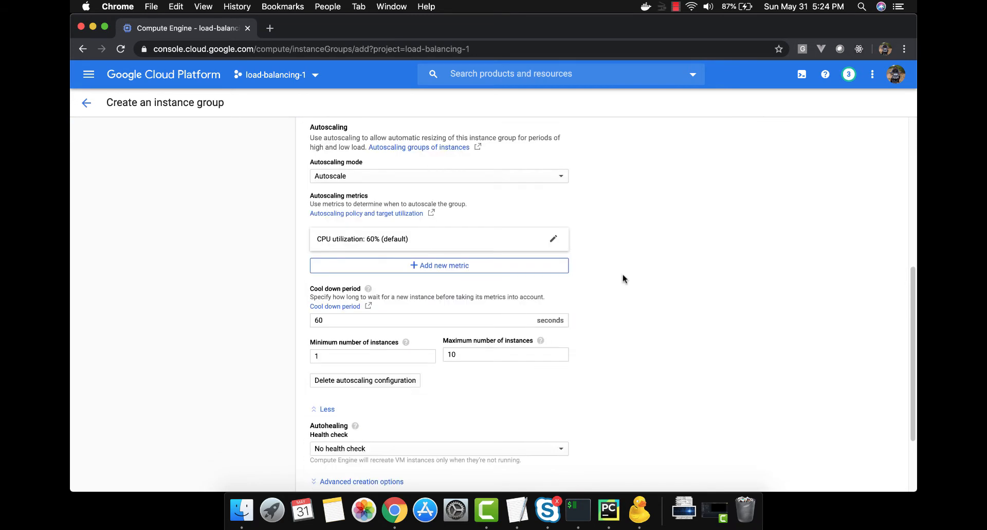
Delete the instance group's autoscaling configuration and select instance-template-1 as its instance template.
click(375, 380)
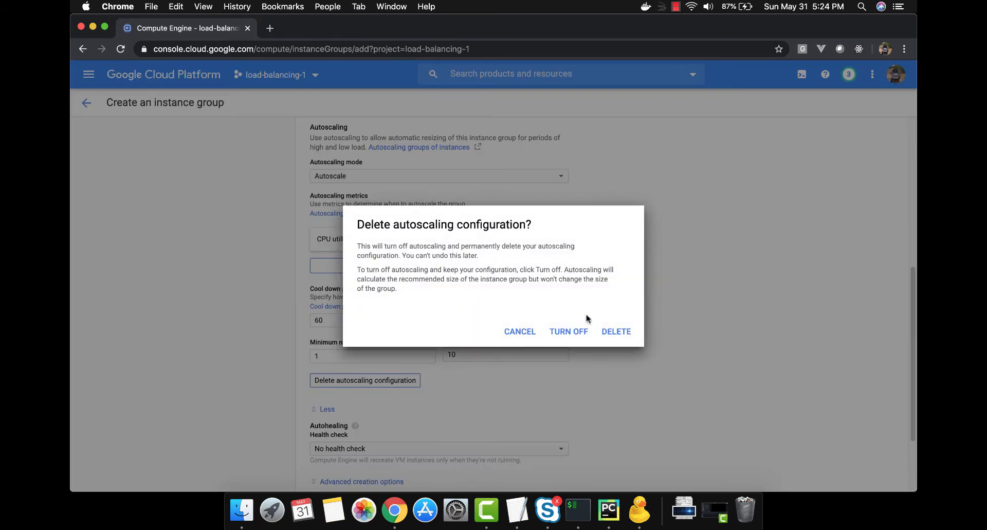
click(614, 332)
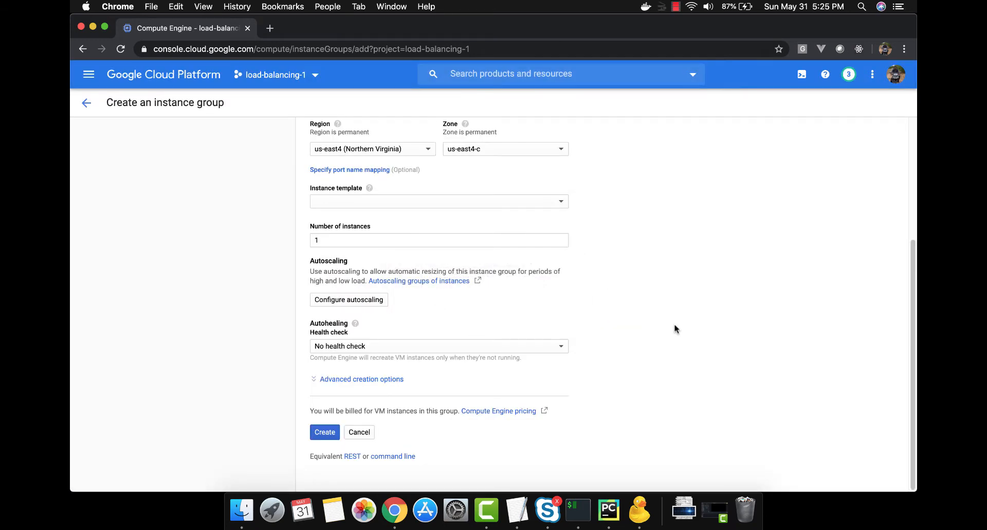
scroll(675, 326, up, 3)
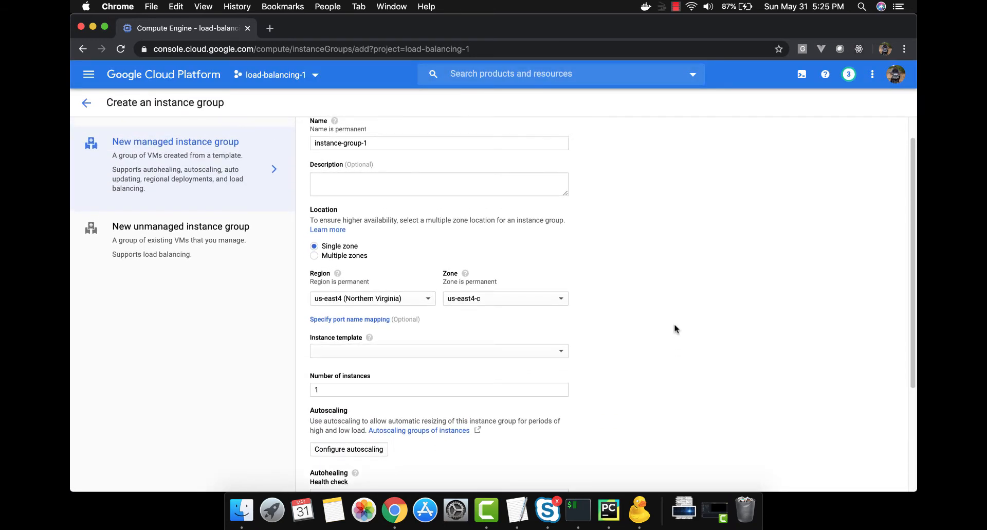
scroll(675, 322, down, 2)
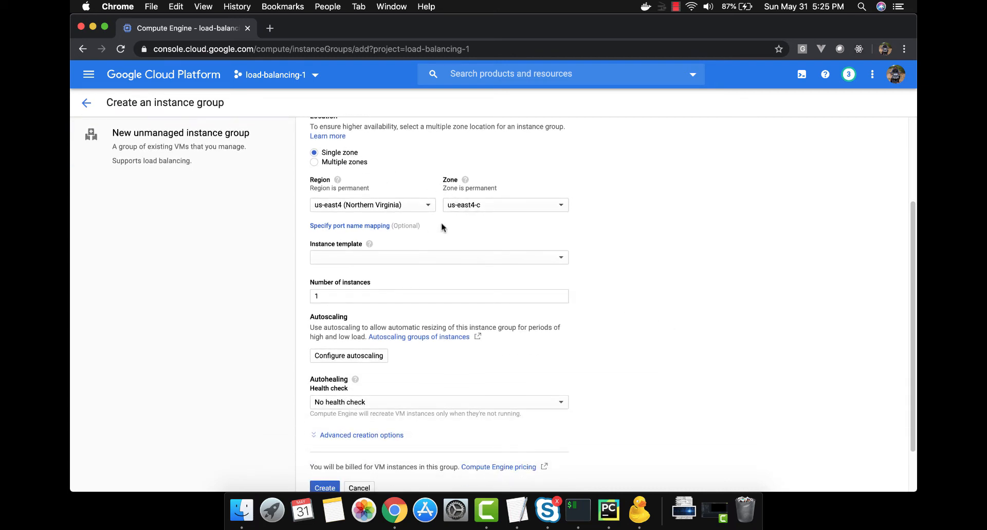
click(452, 259)
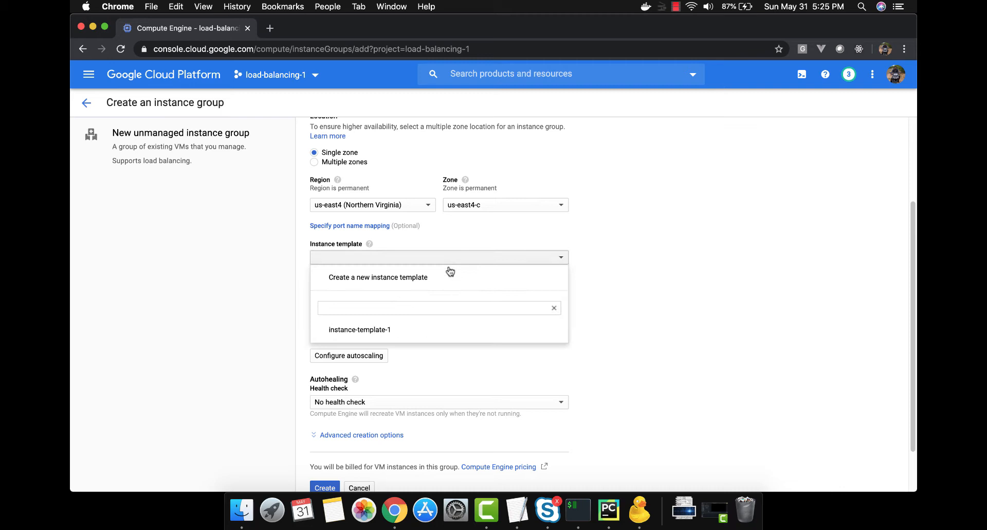
click(421, 330)
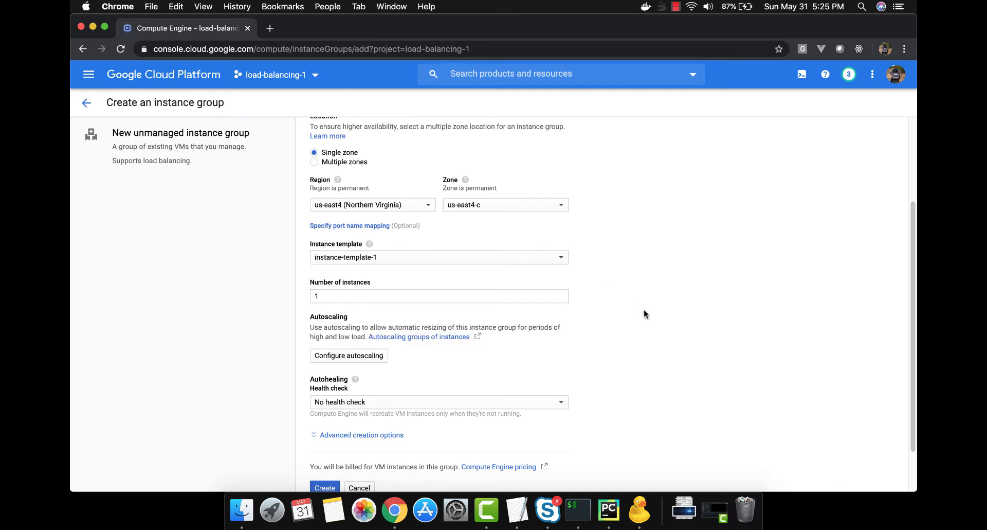
Start creating a new autohealing health check for the instance group and name it myapphealthcheck.
scroll(646, 314, down, 3)
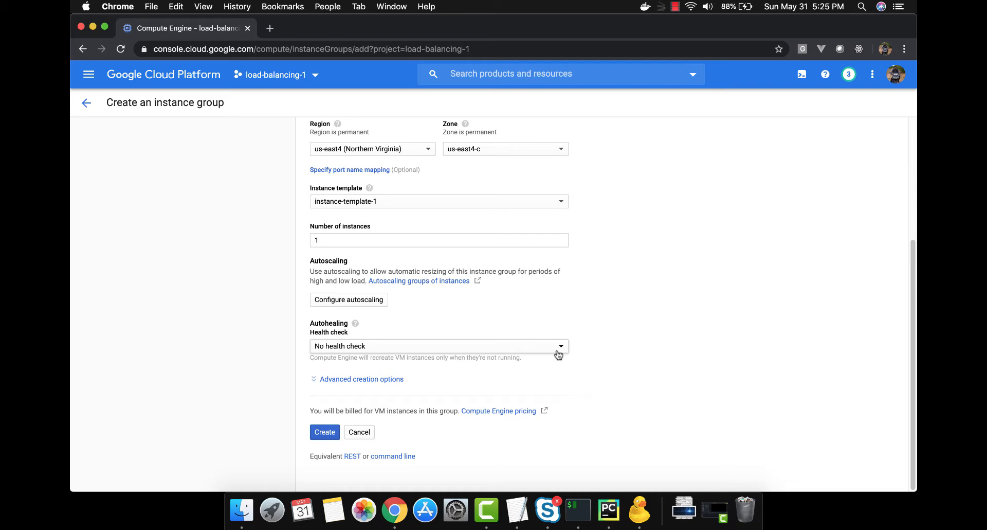
click(559, 352)
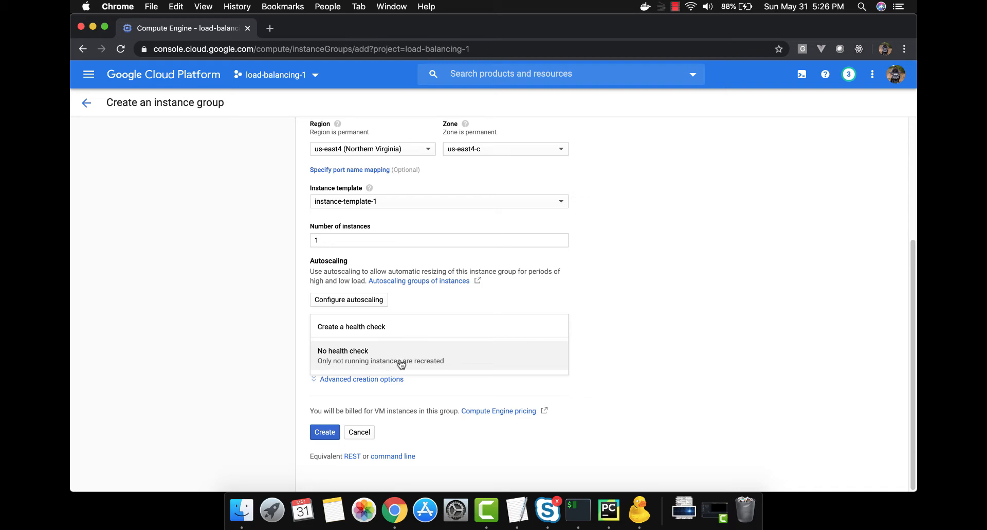
click(445, 364)
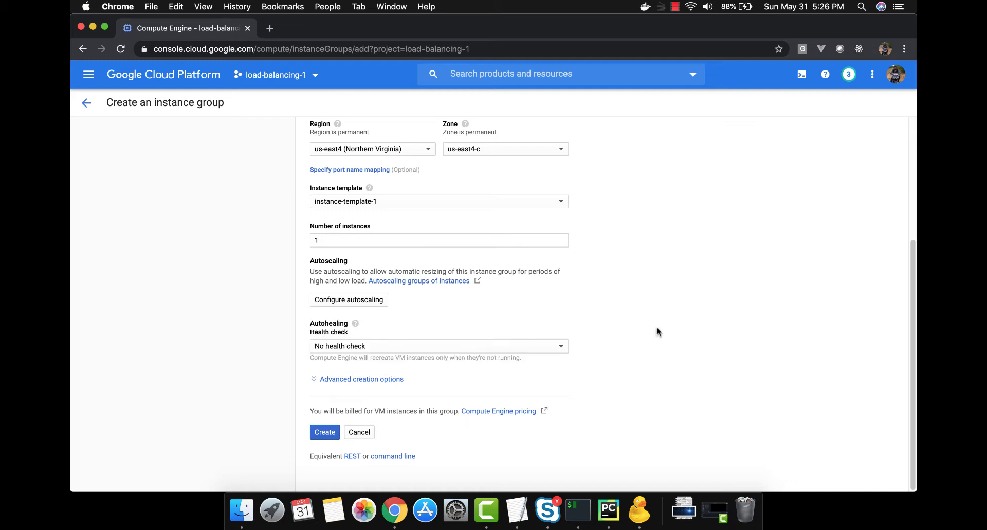
click(552, 345)
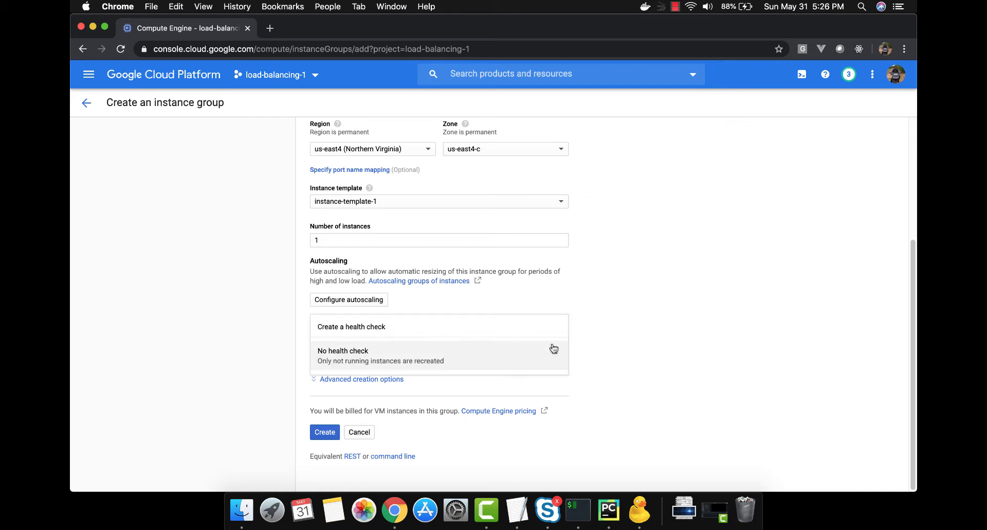
click(503, 330)
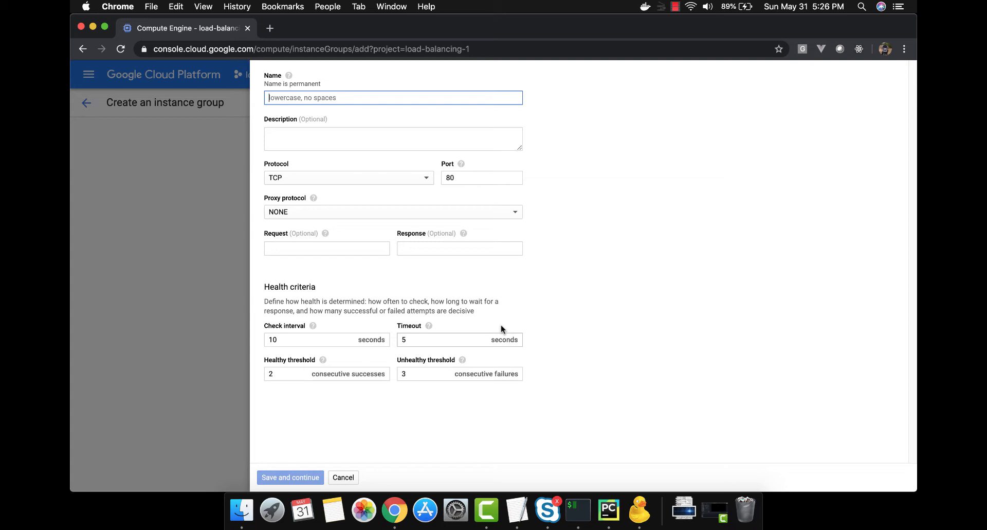
text(myapphealthcheck)
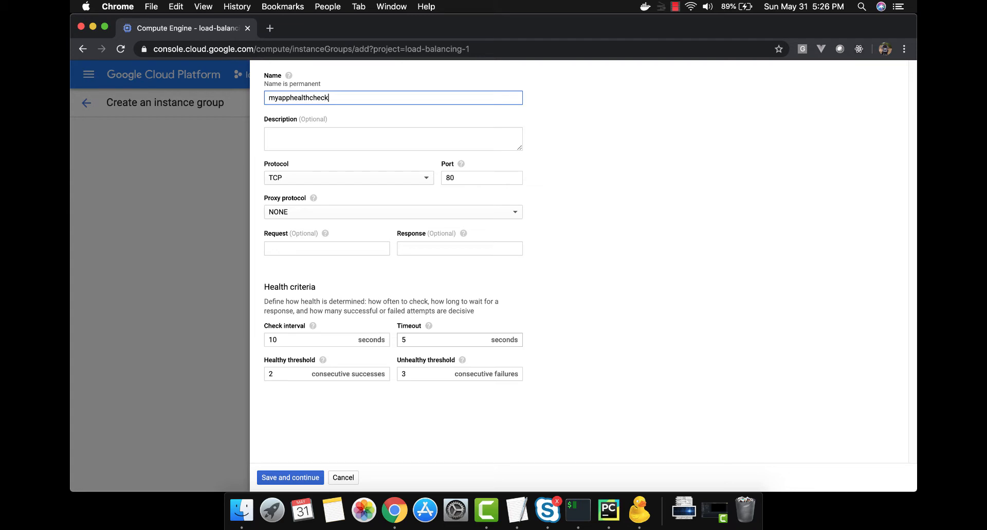
key(Tab)
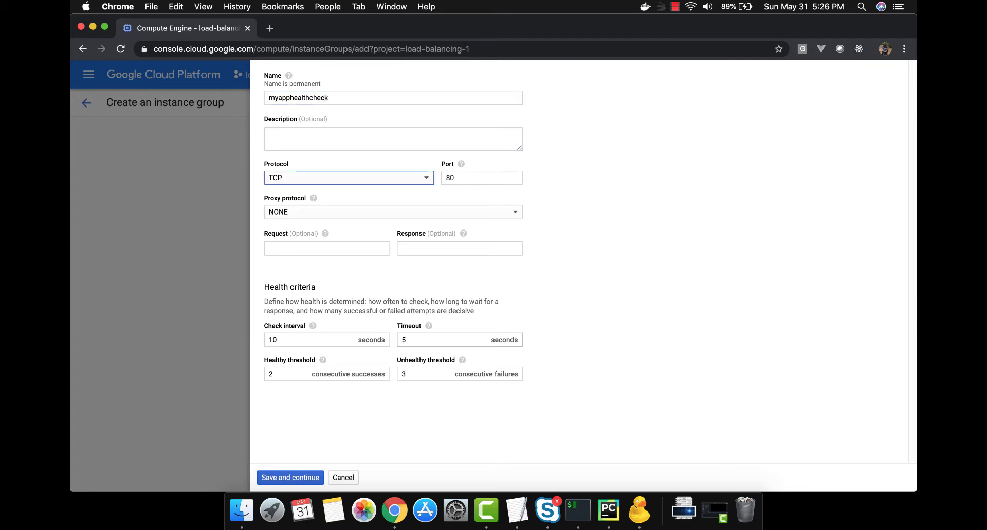
Set the health check's protocol to HTTP and its port to 5000, and expand its additional request options.
click(411, 178)
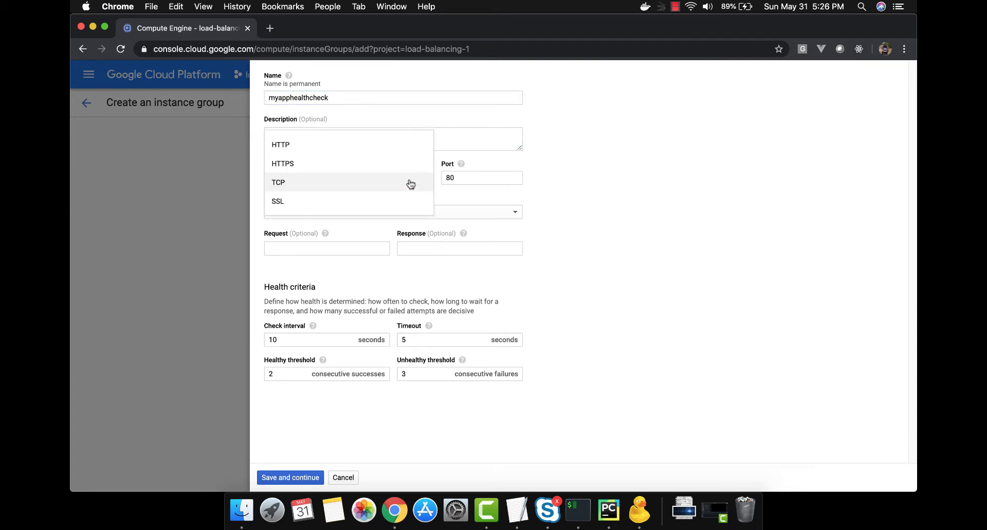
click(387, 150)
click(456, 177)
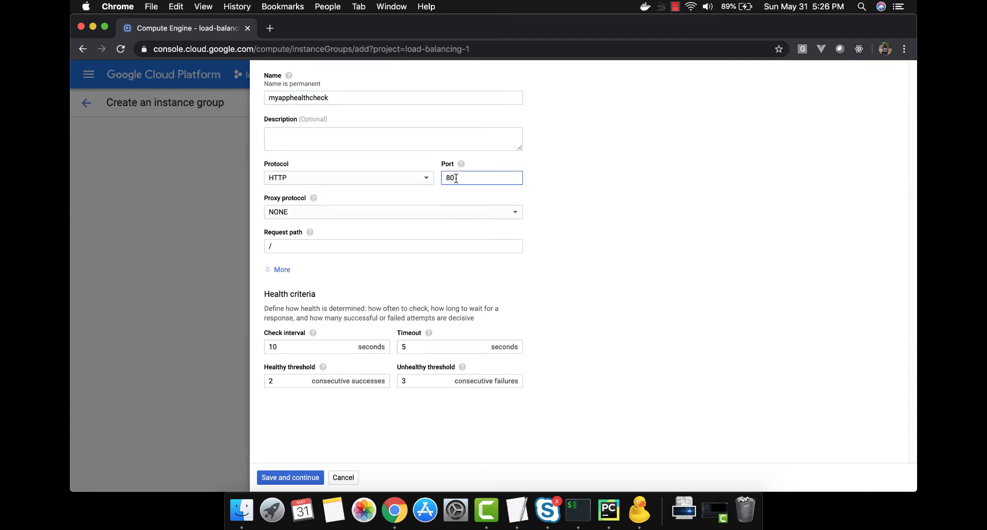
double_click(456, 178)
text(5000)
click(397, 246)
click(281, 270)
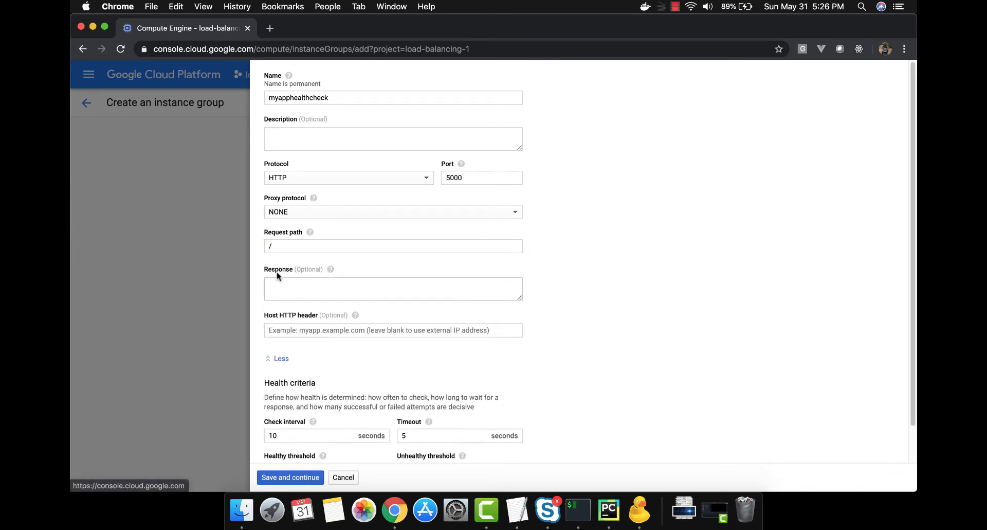
Set the health check's check interval to 5 seconds.
scroll(546, 326, down, 2)
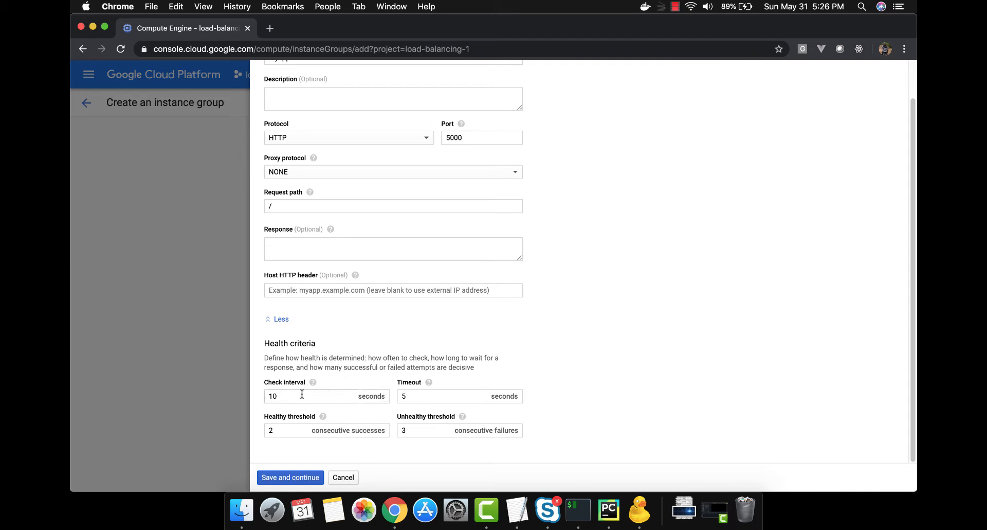
click(282, 394)
drag(283, 395, 263, 396)
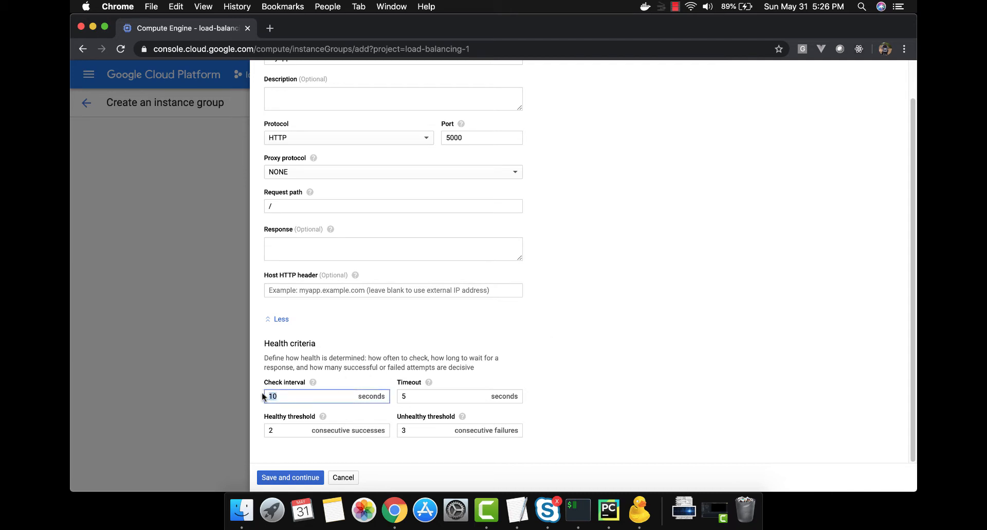
text(5)
click(460, 397)
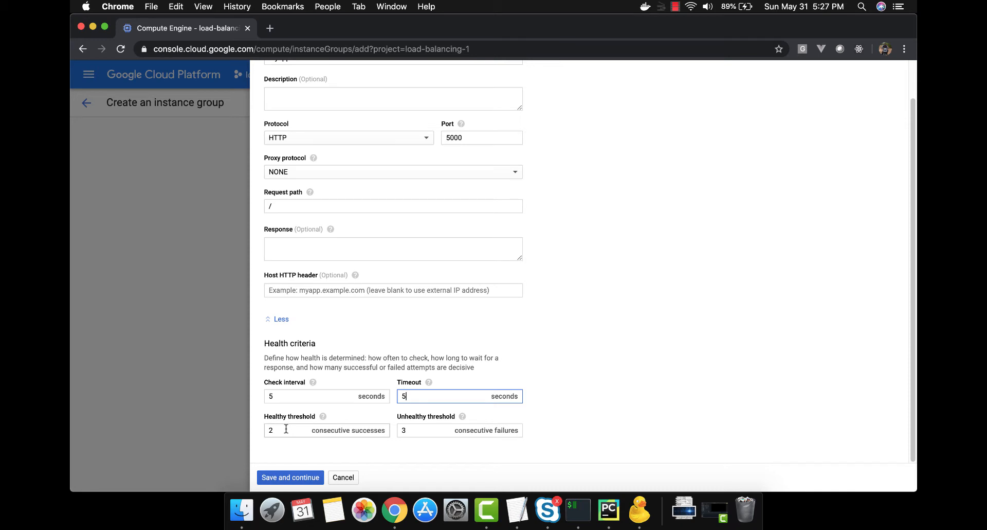
Set the healthy threshold to 1 consecutive success and the unhealthy threshold to 2 consecutive failures.
click(416, 430)
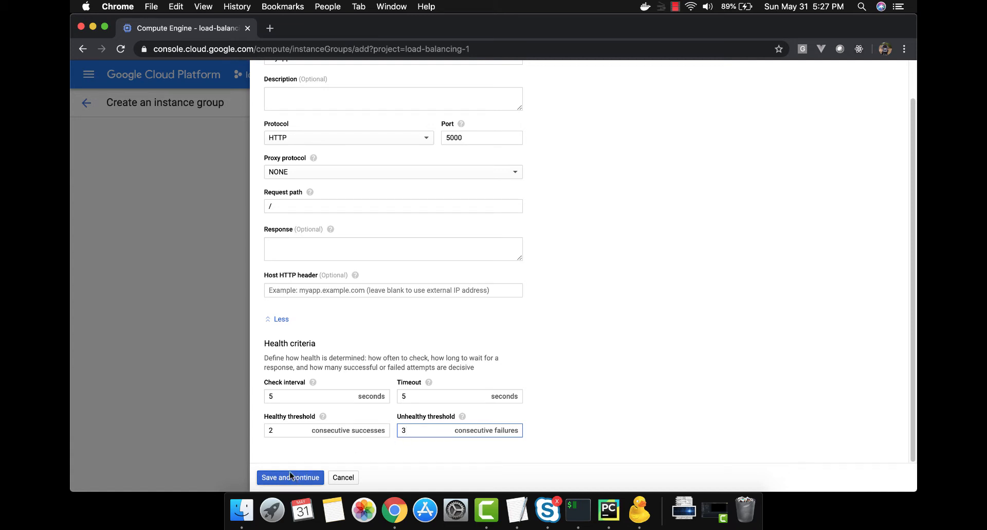
click(285, 430)
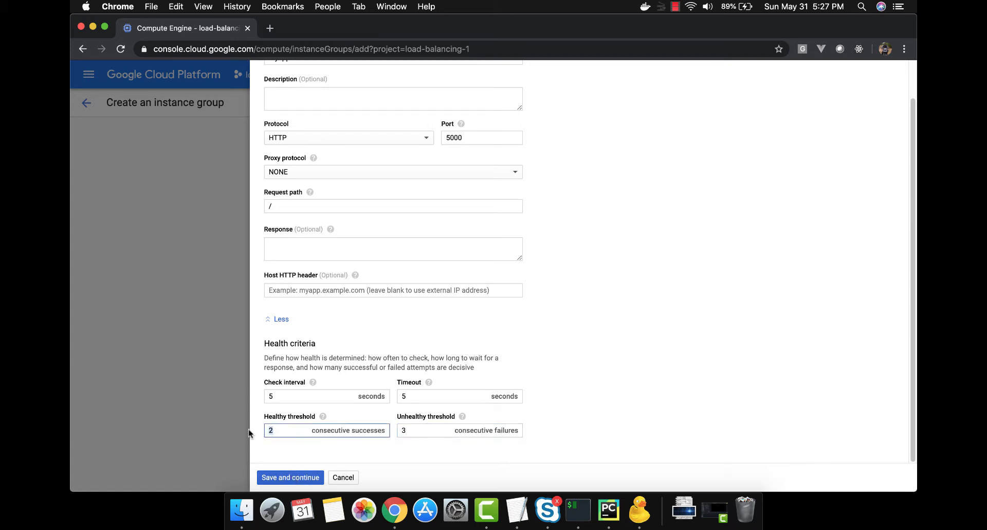
key(BackSpace)
text(1)
key(Tab)
key(Tab)
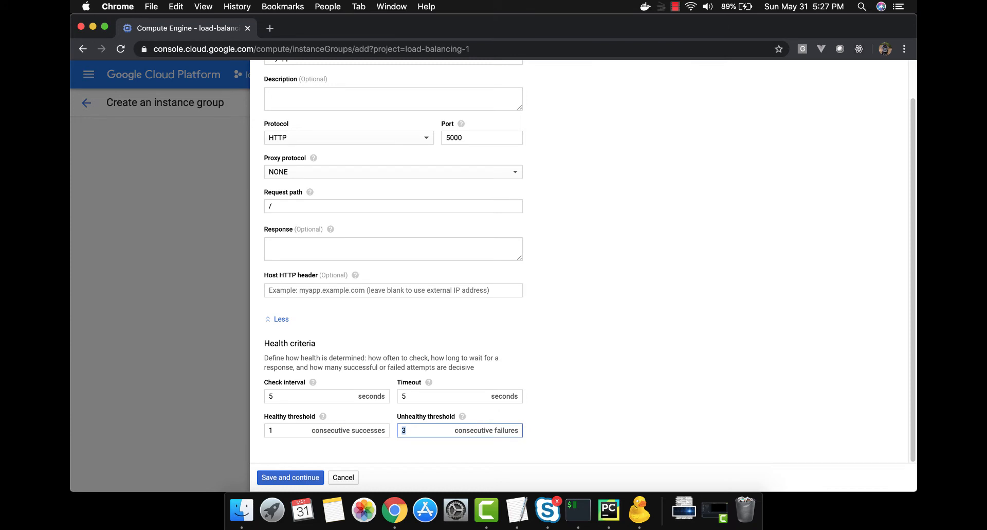
text(2)
click(596, 436)
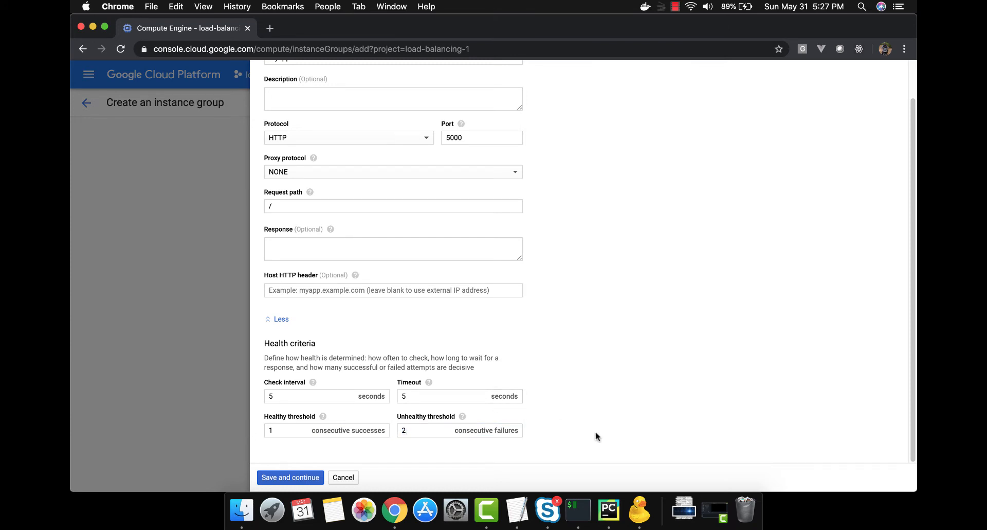
Save the myapphealthcheck health check and return to the instance group settings.
click(303, 427)
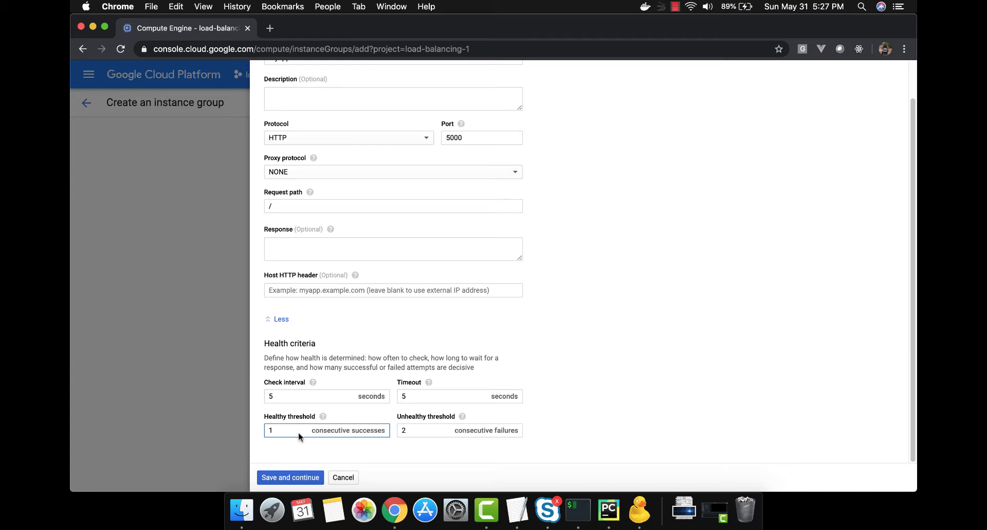
click(425, 430)
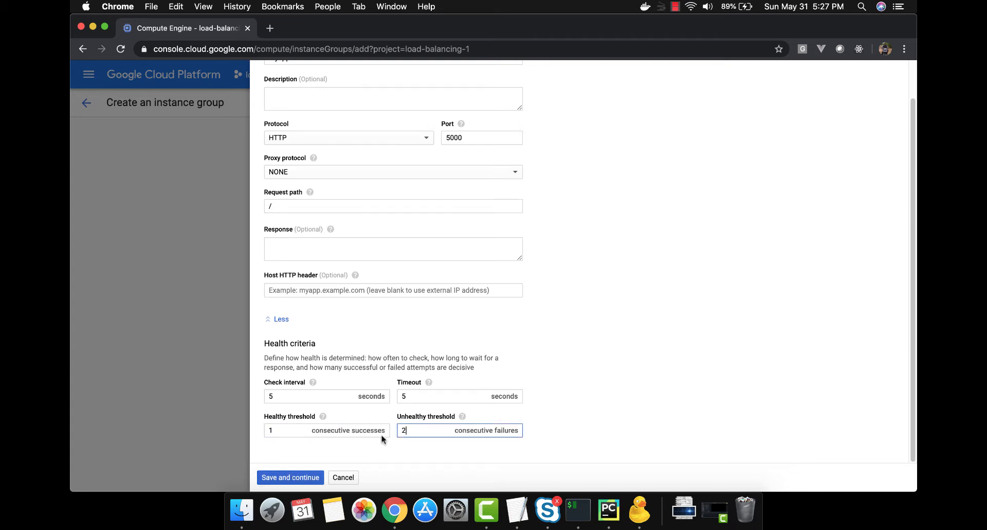
click(301, 429)
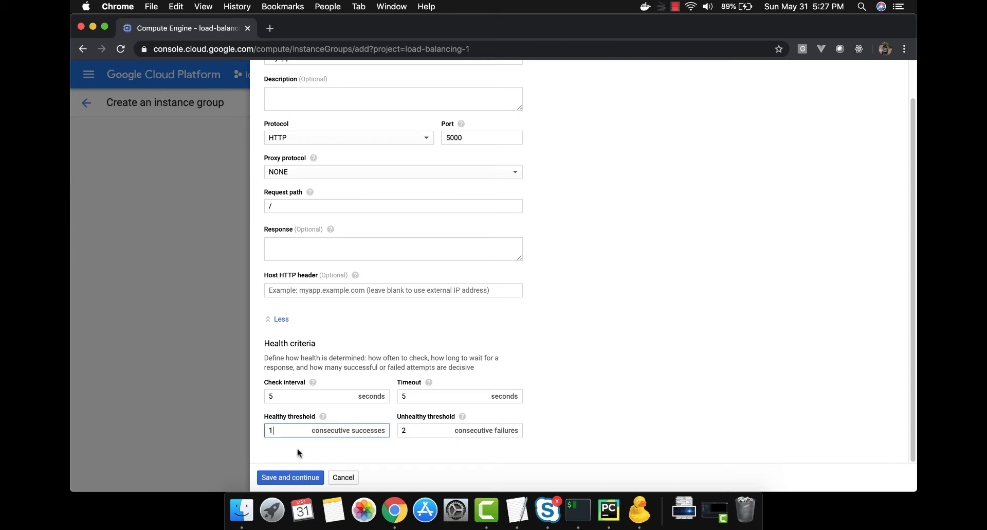
click(291, 476)
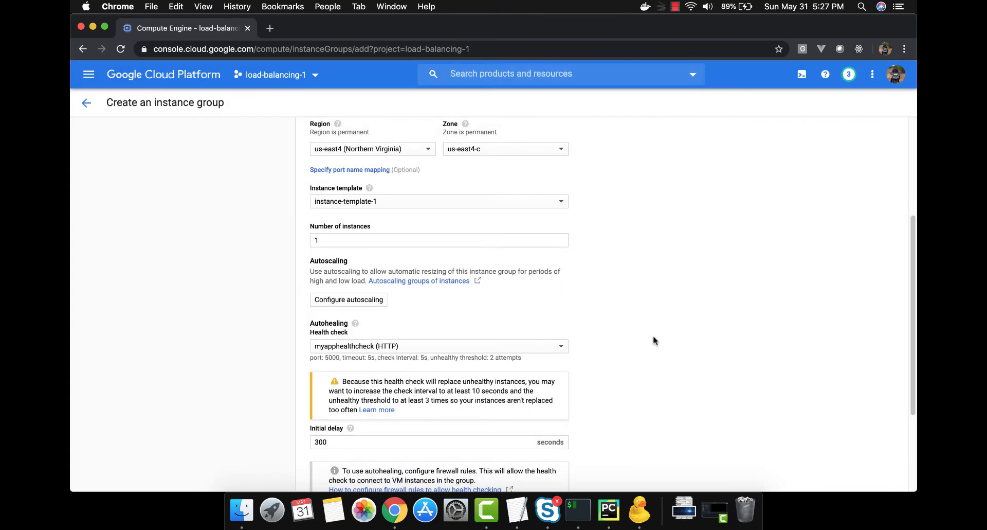
Set the autohealing initial delay to 120 seconds.
scroll(640, 339, down, 3)
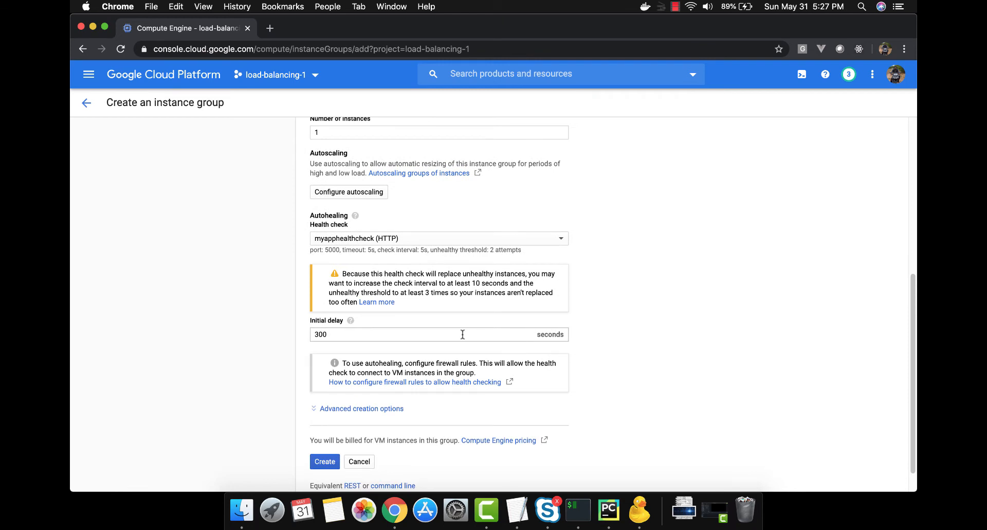
drag(455, 335, 310, 334)
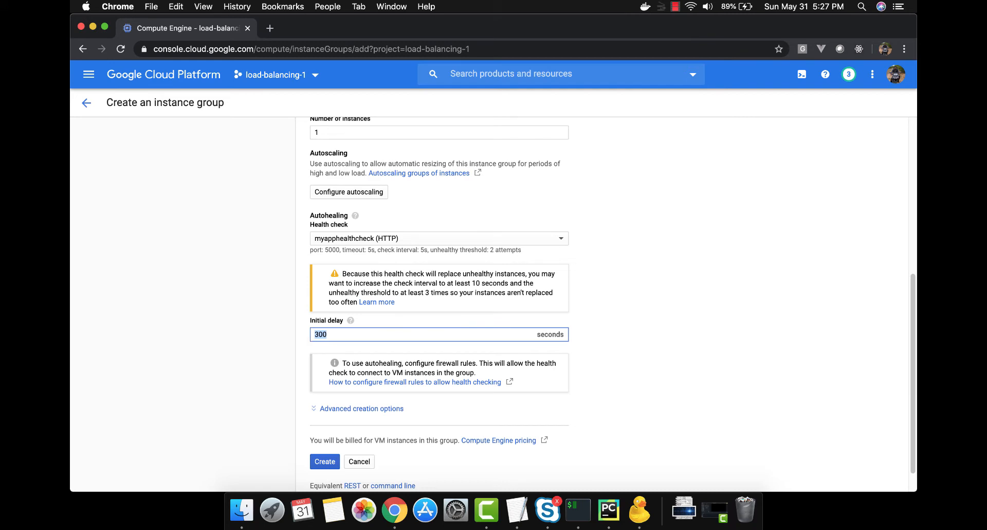
text(120)
click(677, 315)
Review the advanced creation options and create the instance group.
scroll(677, 314, down, 1)
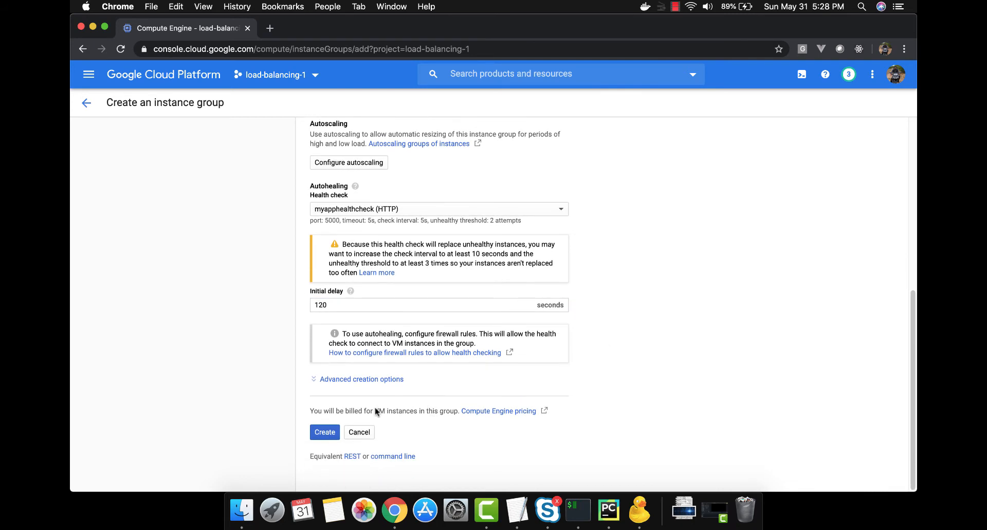
click(374, 379)
scroll(617, 396, down, 3)
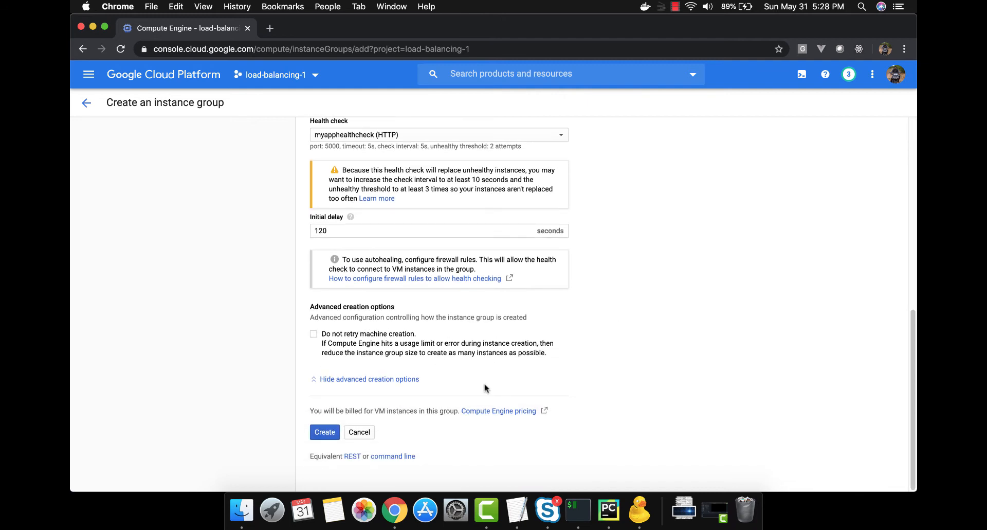
click(325, 433)
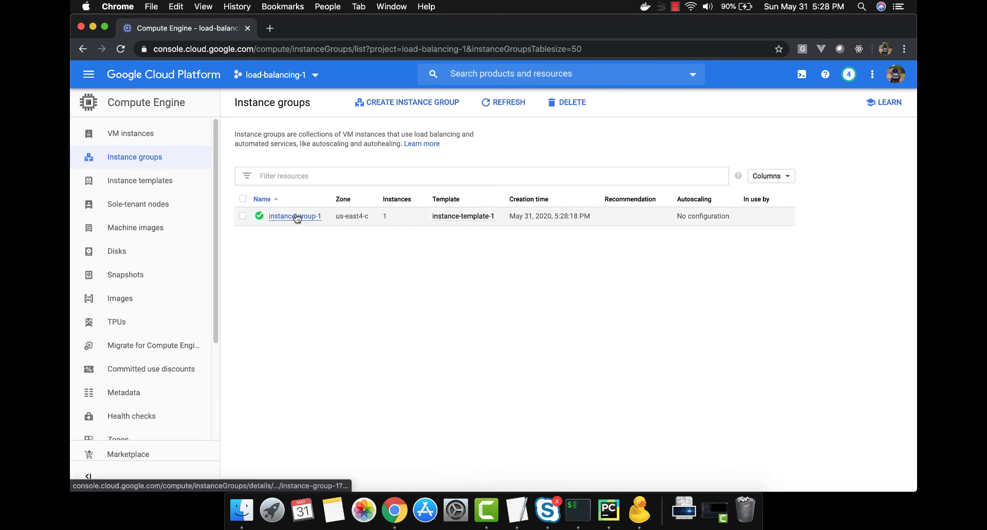
click(156, 134)
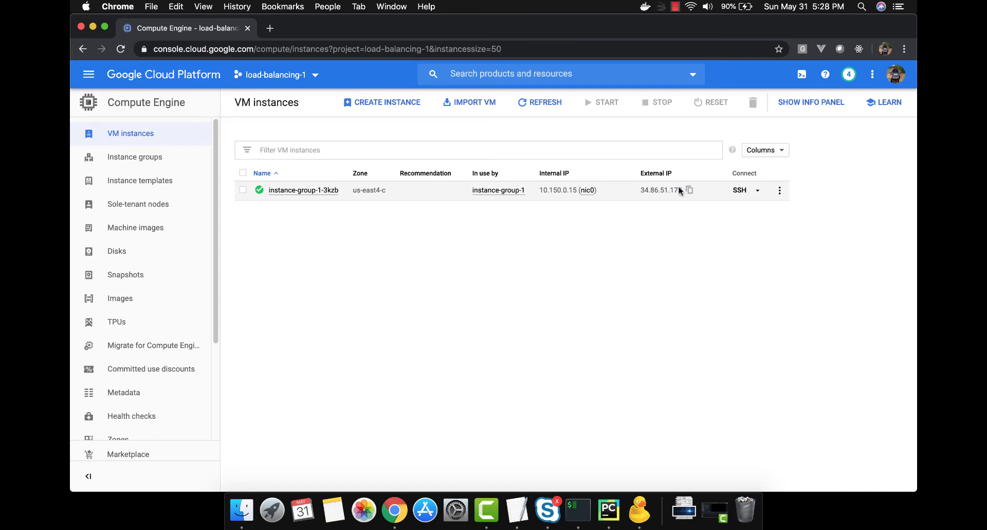
click(690, 190)
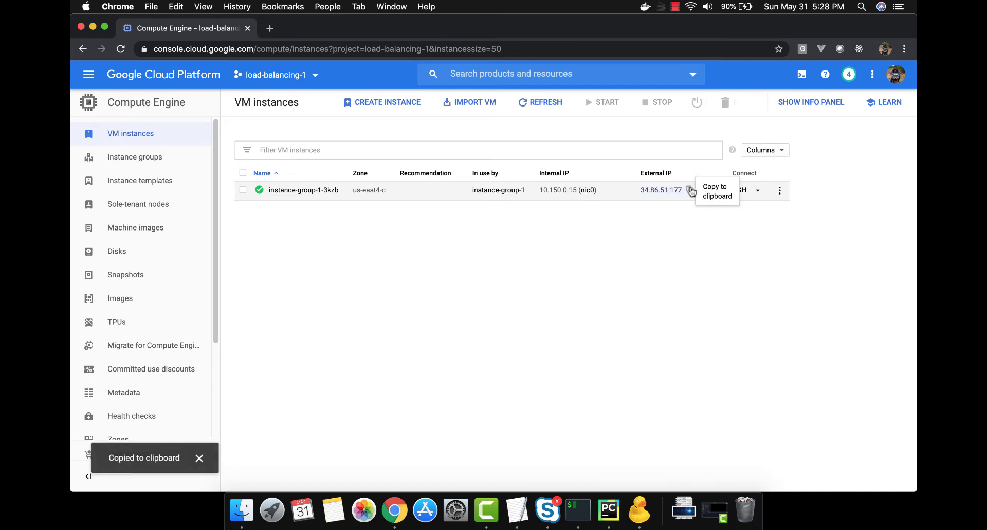
click(270, 28)
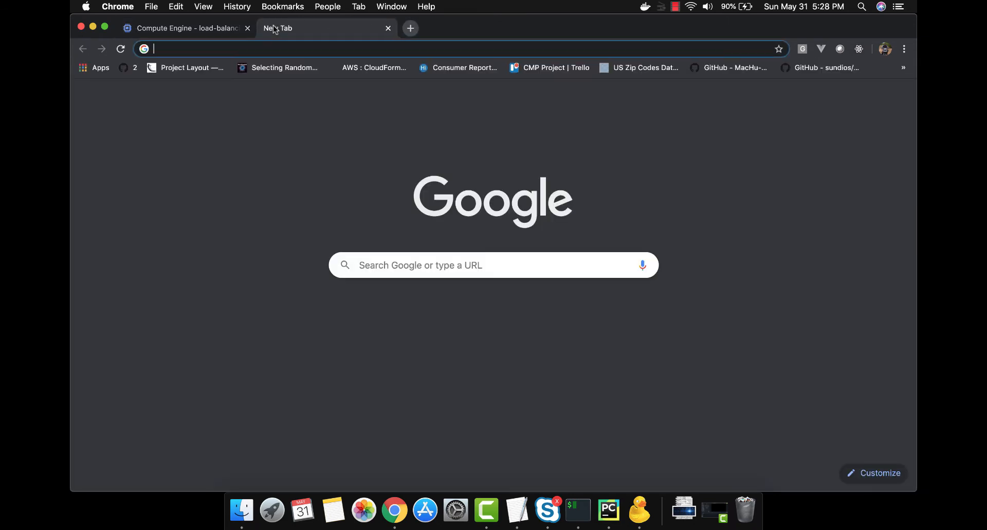
text(http://)
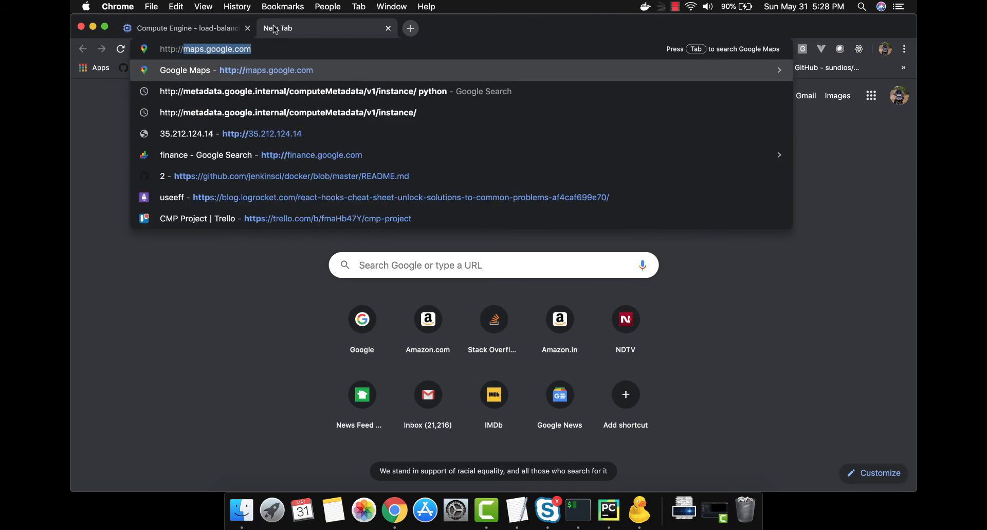
key(super+v)
text(:5000)
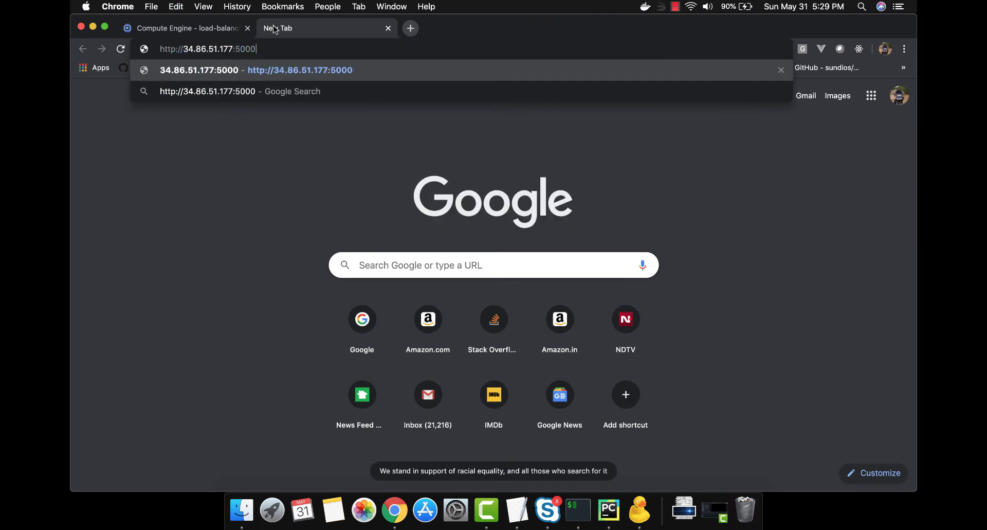
key(Return)
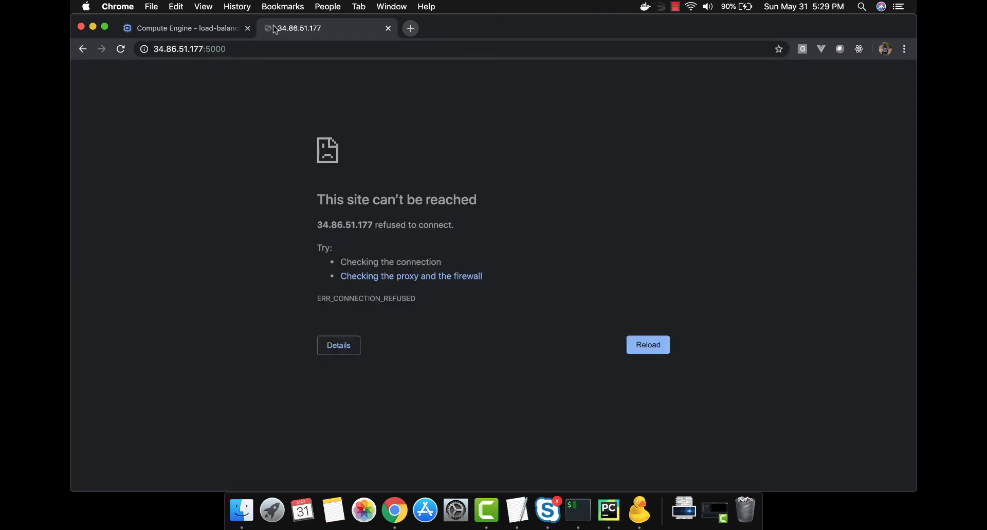
Reload the page on port 5000 until the app responds and examine the returned instance ID and name.
click(198, 32)
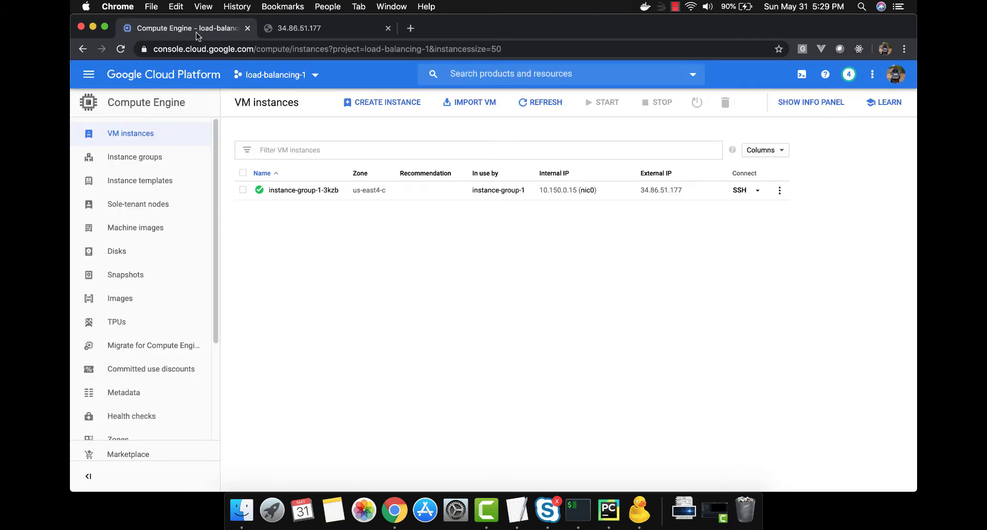
click(314, 28)
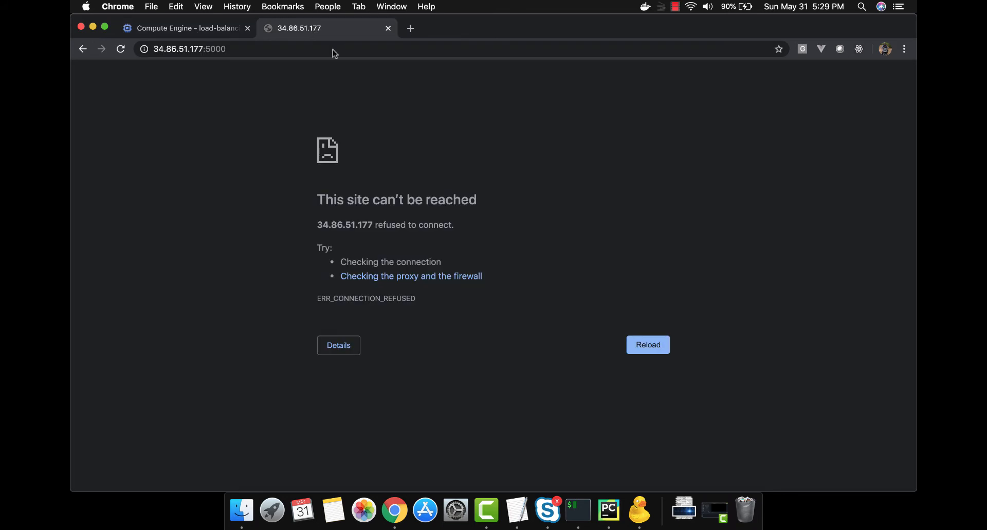
click(655, 352)
click(657, 353)
click(656, 353)
click(656, 354)
click(657, 353)
click(656, 353)
click(656, 353)
click(656, 353)
click(649, 349)
click(648, 349)
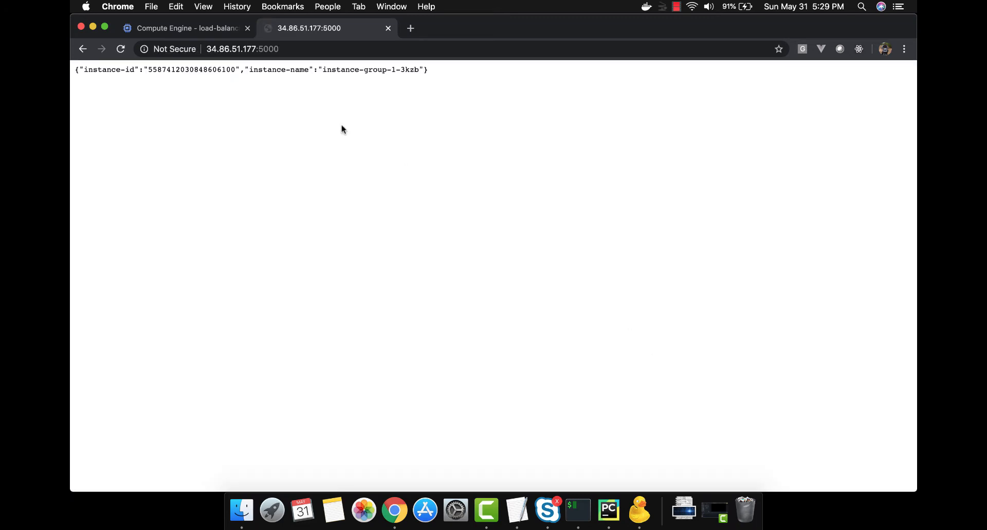
triple_click(273, 69)
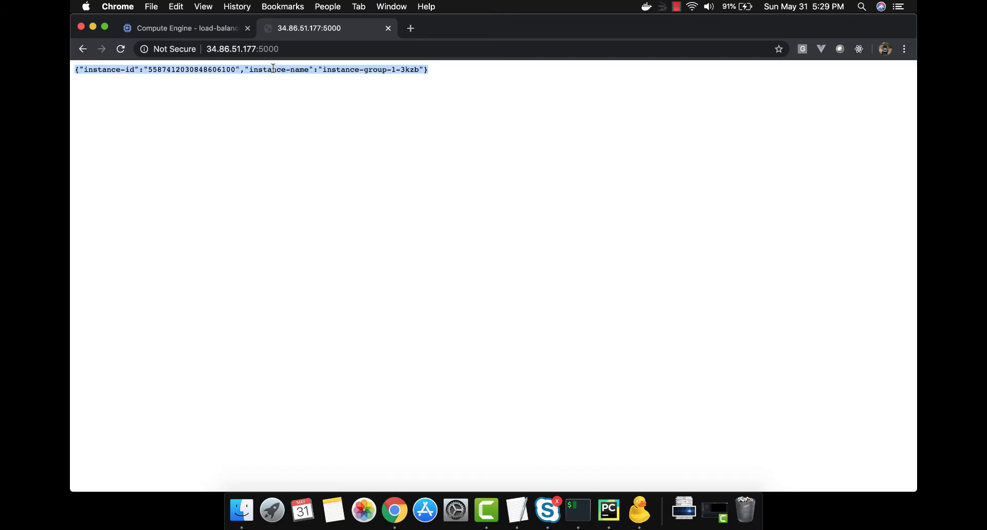
click(273, 69)
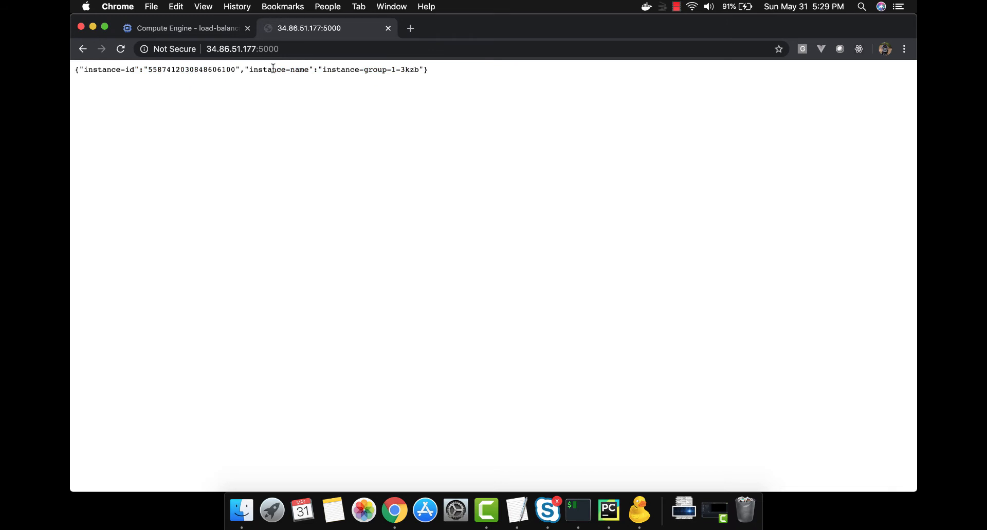
Copy the VM's external IP from the VM instances list and clear the terminal in iTerm.
click(215, 27)
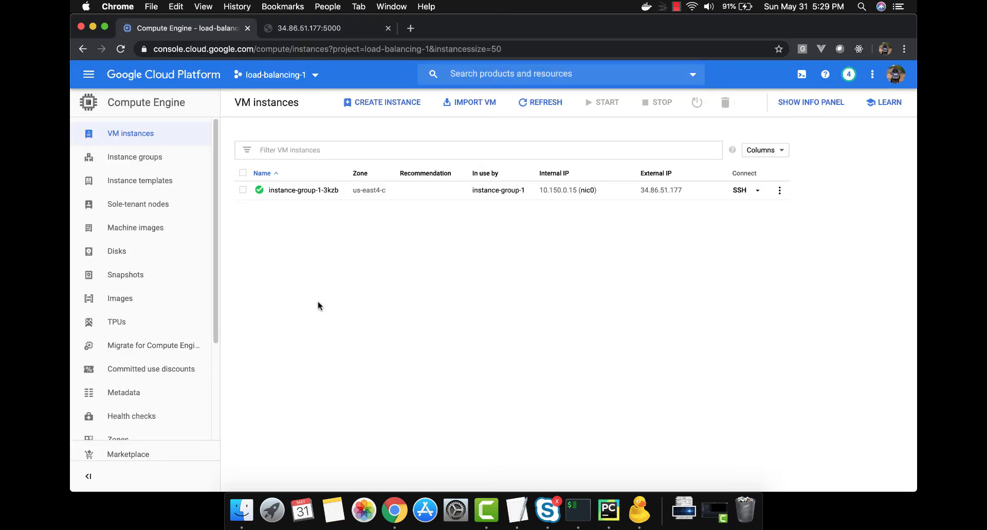
click(243, 173)
click(243, 173)
click(690, 190)
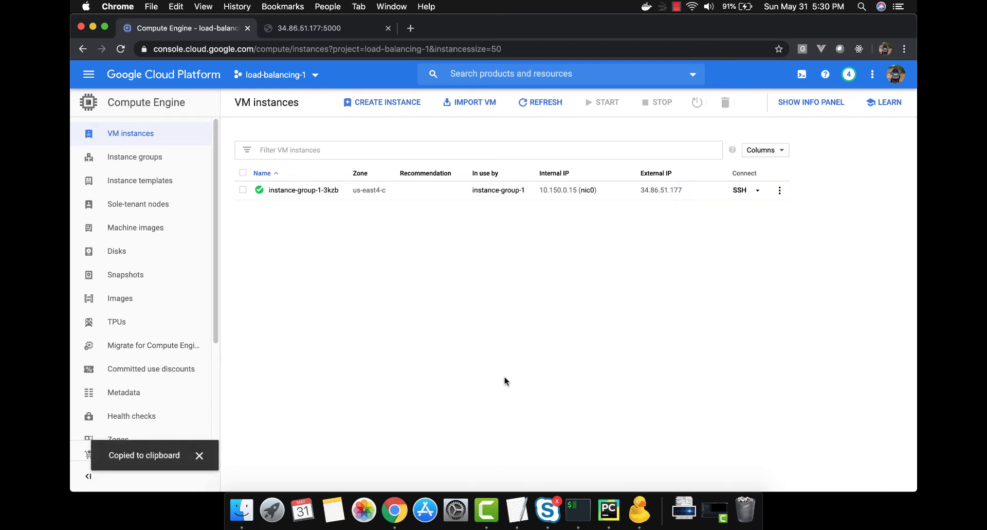
click(580, 510)
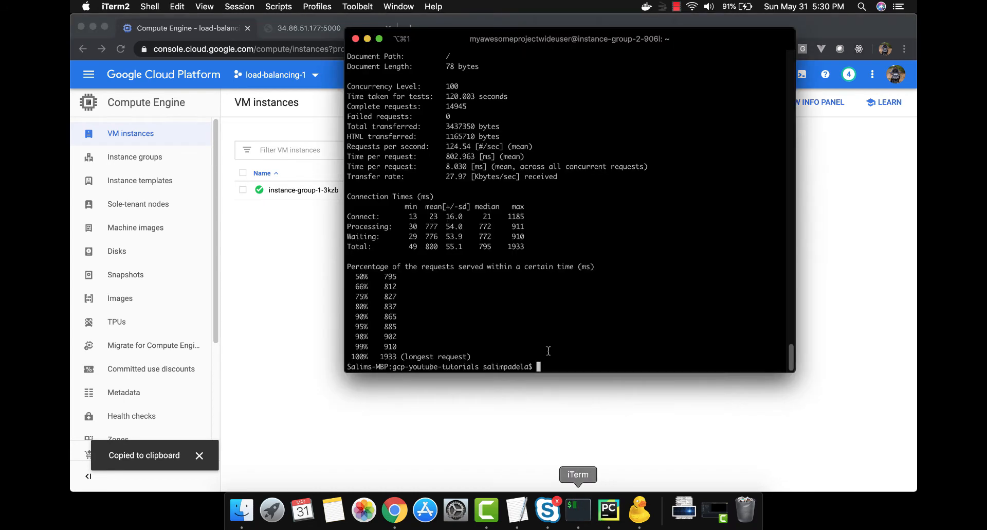
text(clear)
key(Return)
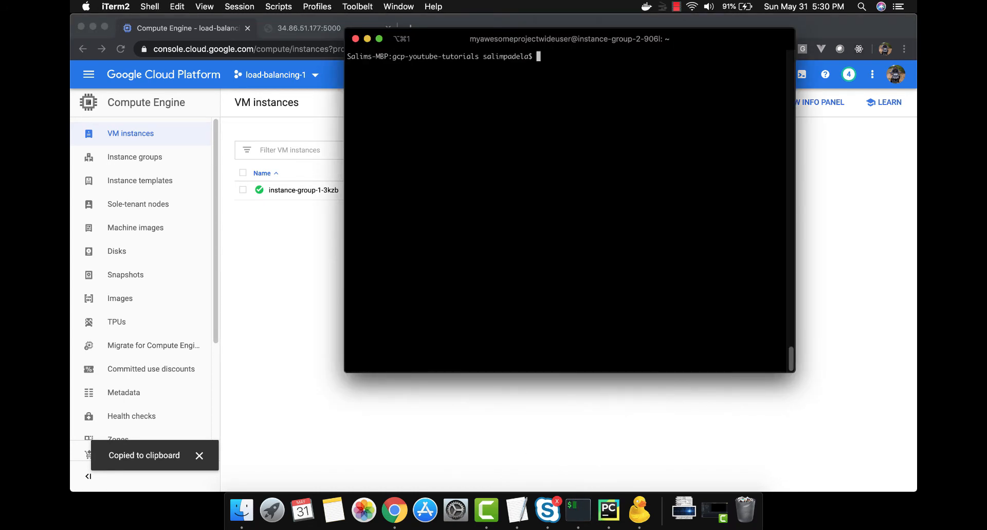
text(ssh -)
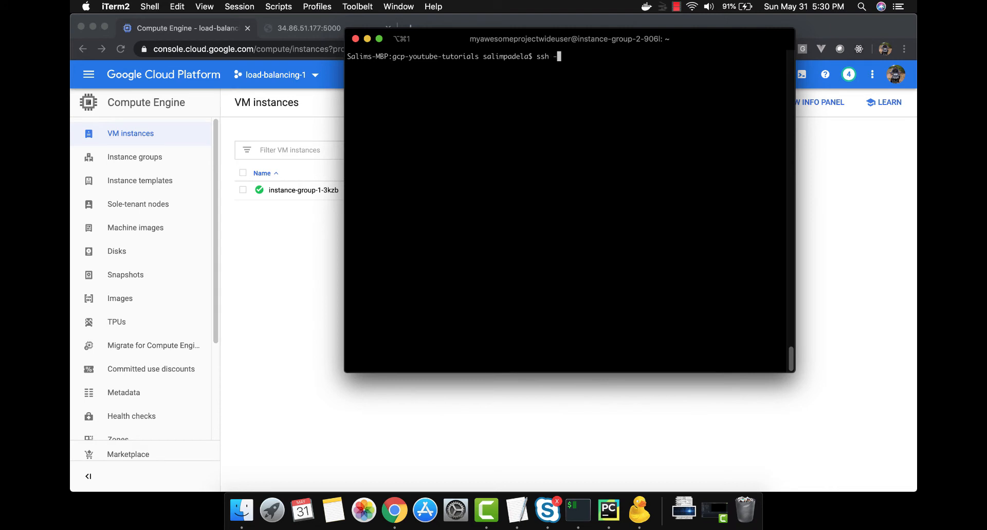
text(i myawesomeprojectwideuser)
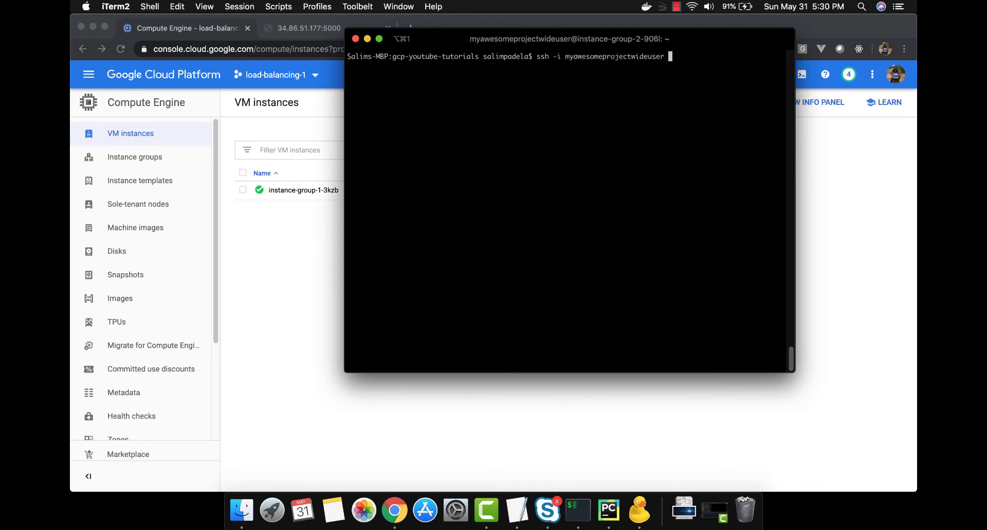
text( myawesome)
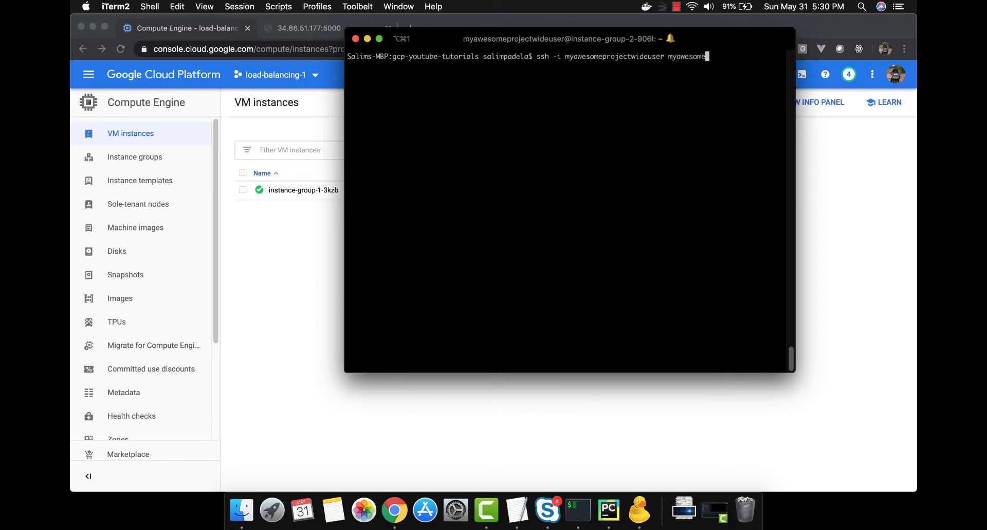
key(Tab)
text(@34.86.51.177)
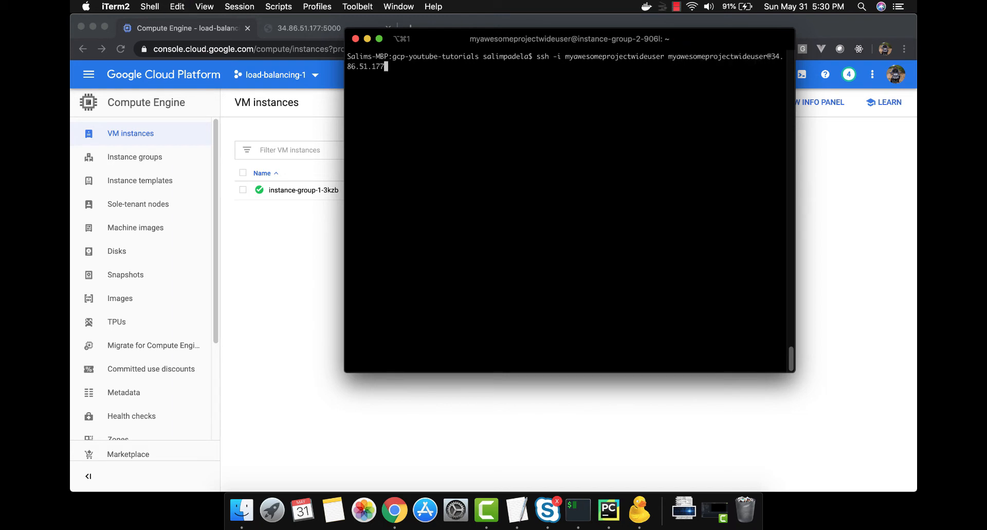
key(Return)
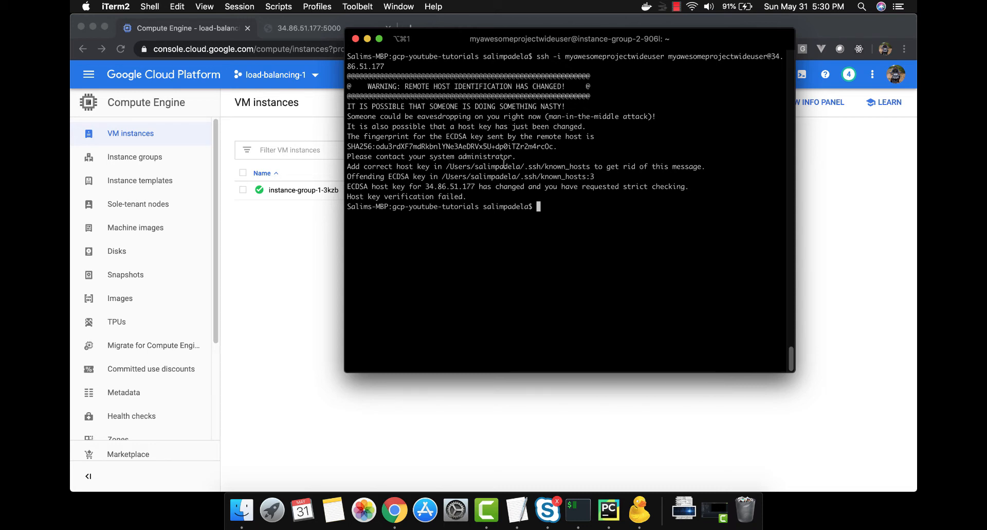
Open the known_hosts file from the .ssh folder through Finder and start a text search in it.
double_click(554, 168)
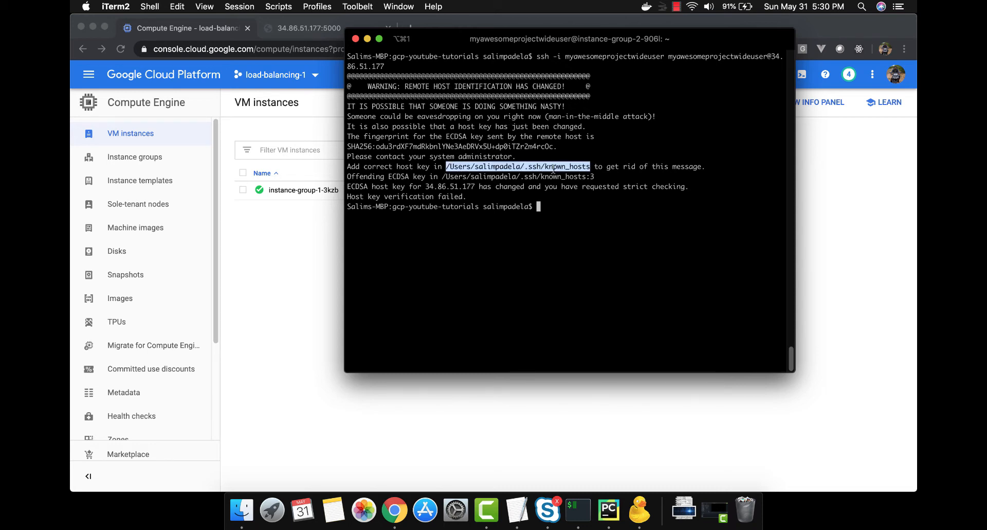
click(554, 168)
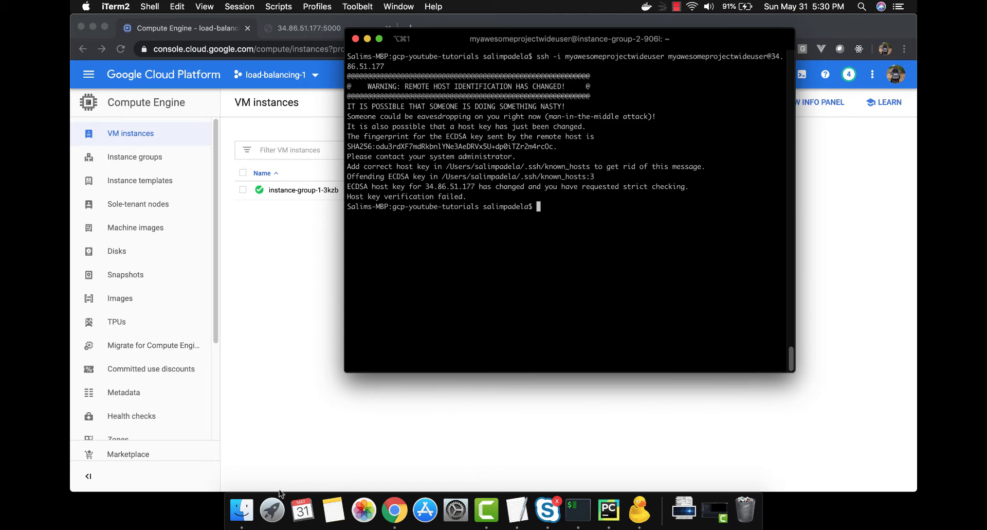
click(247, 516)
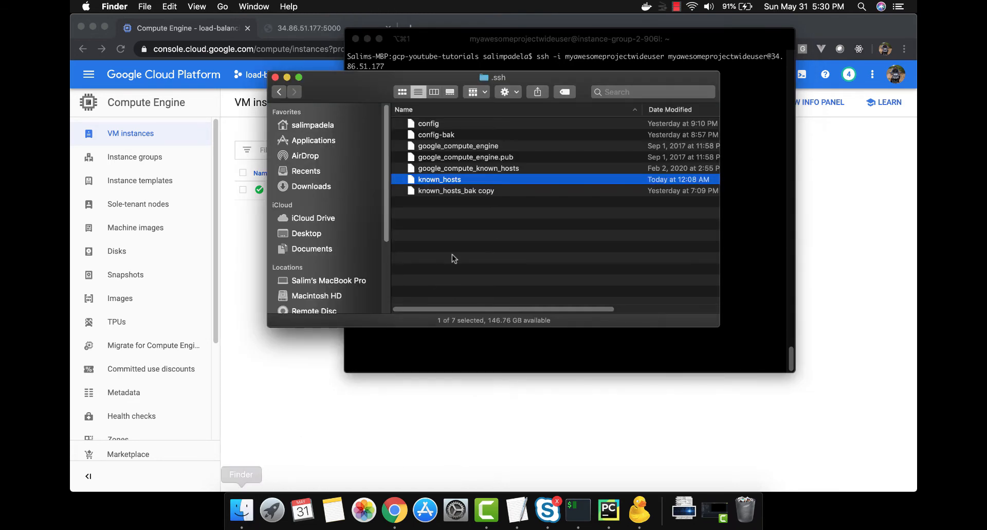
double_click(453, 180)
key(super+f)
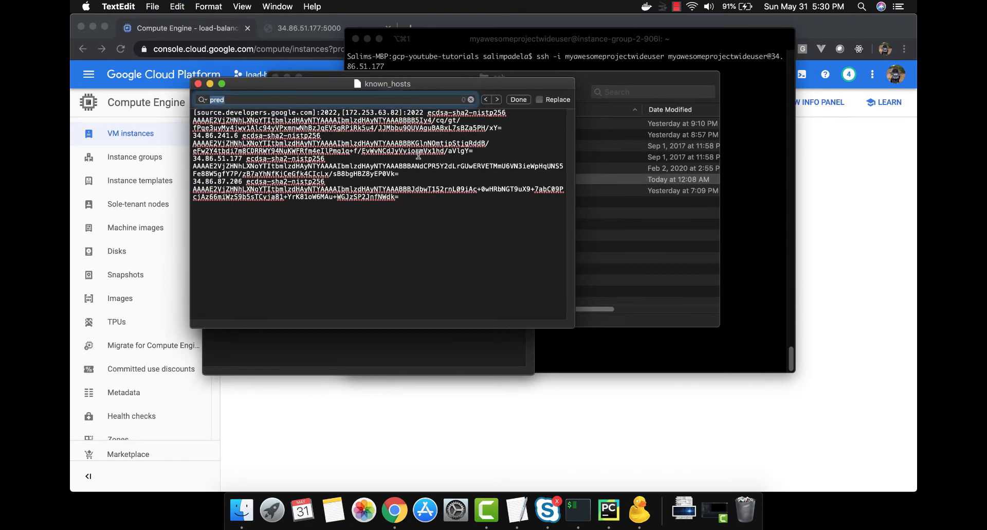
key(super+v)
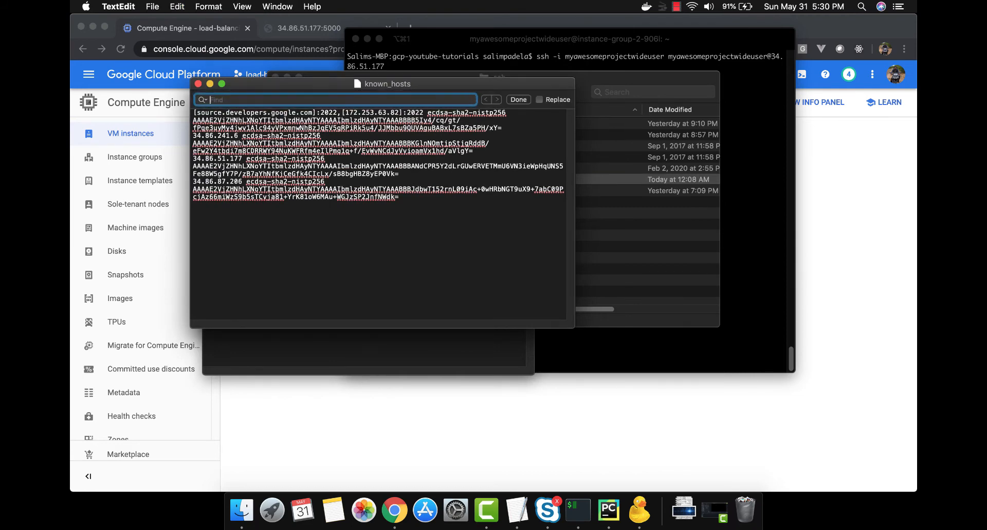
Copy the VM's external IP again in Chrome and search the known_hosts file in TextEdit for 34.86.51.177.
click(766, 179)
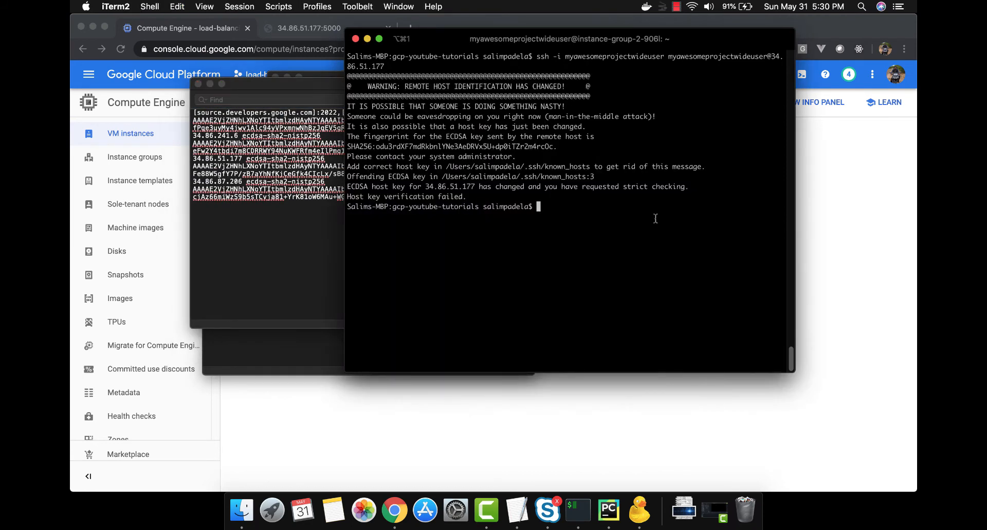
click(849, 176)
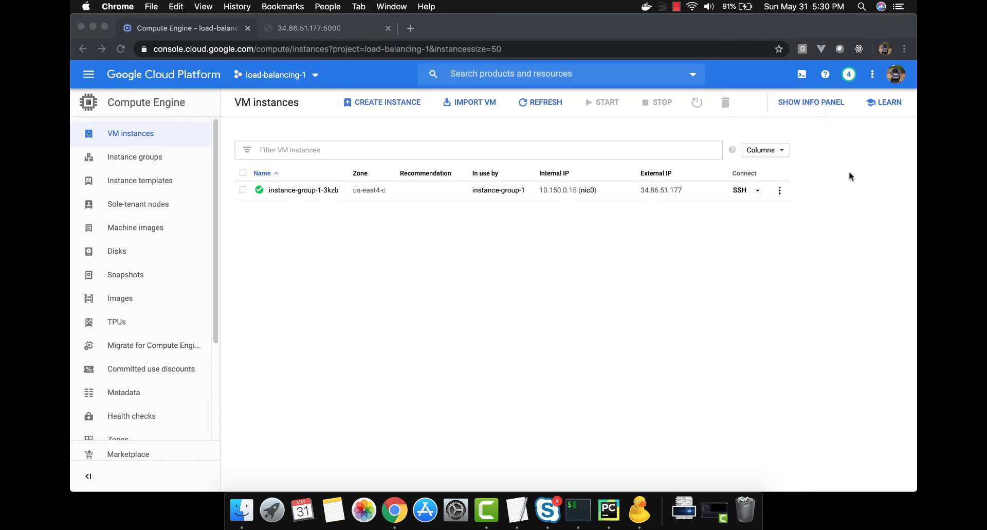
click(690, 191)
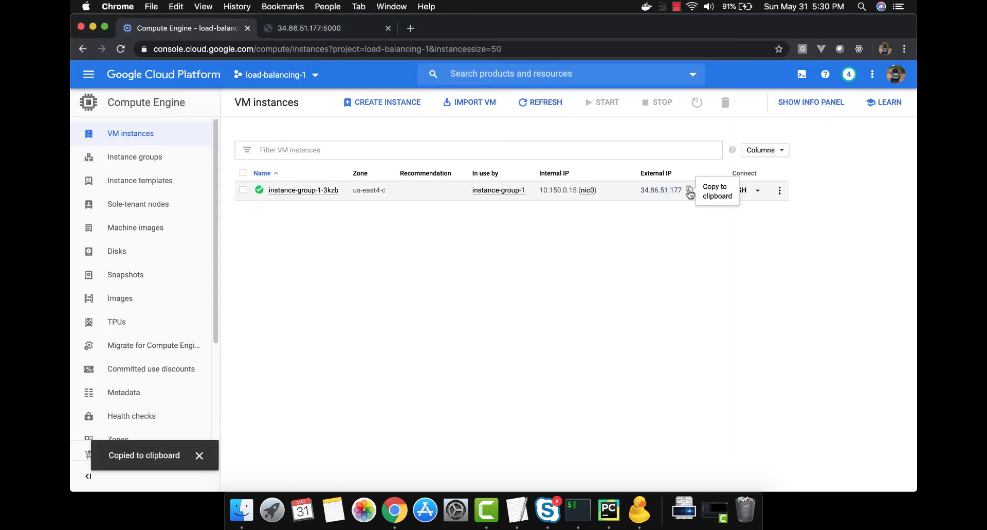
key(super+Tab)
key(super+Tab)
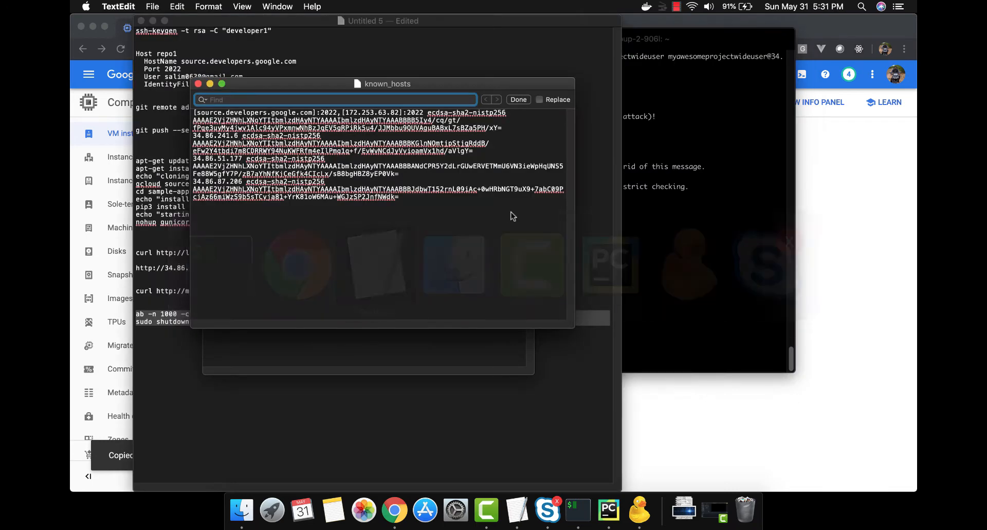
key(super+v)
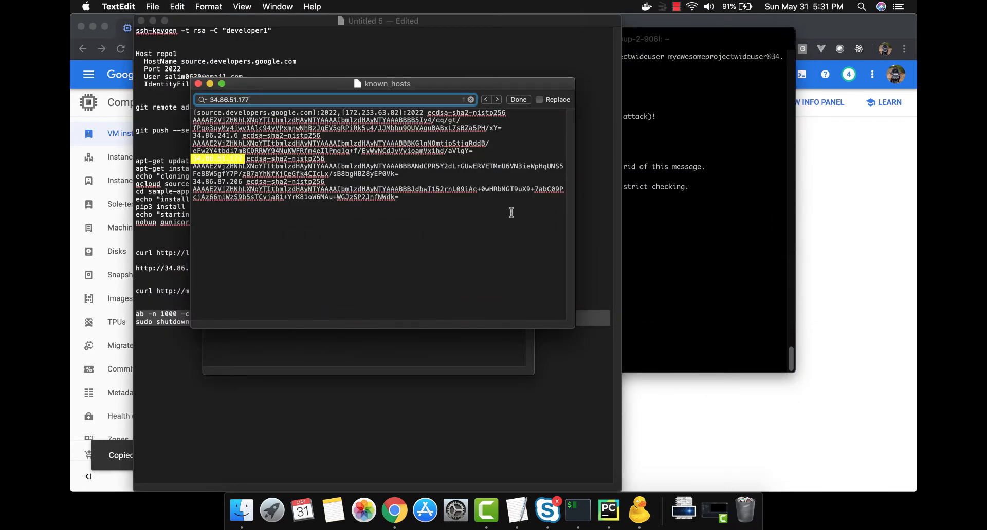
Delete the whole 34.86.51.177 host key entry from the known_hosts file.
key(Escape)
key(Left)
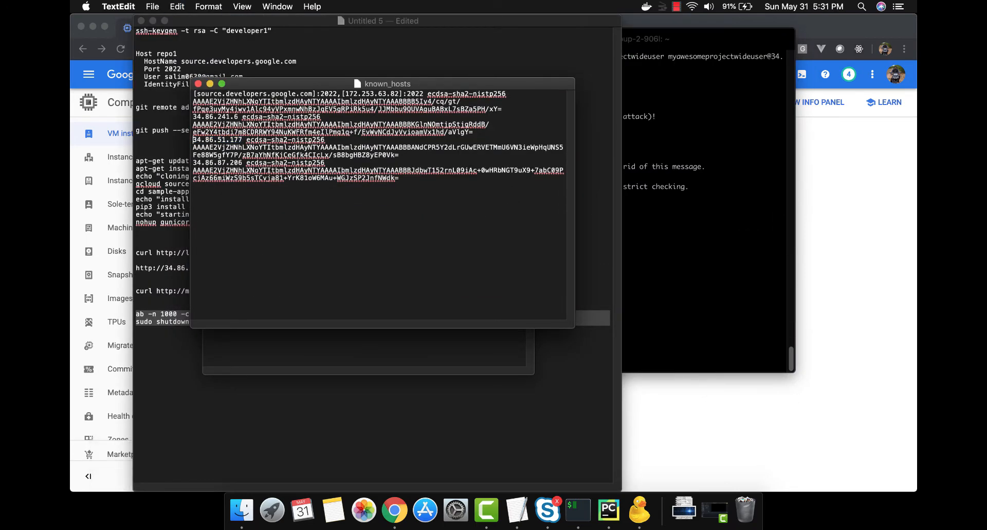
key(shift+Down)
key(shift+Down)
key(shift+Down)
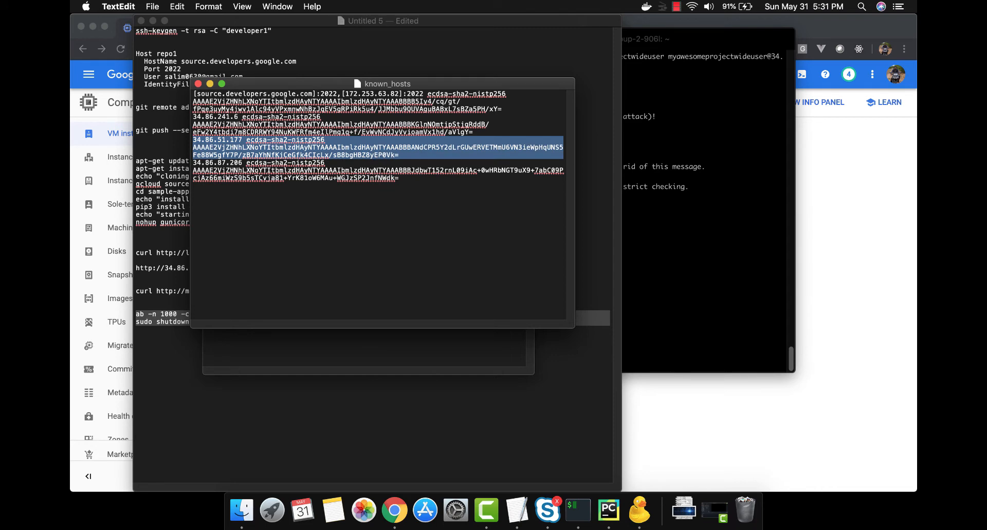
key(BackSpace)
Save known_hosts anyway over the version changed by another application and switch back to iTerm.
key(super+s)
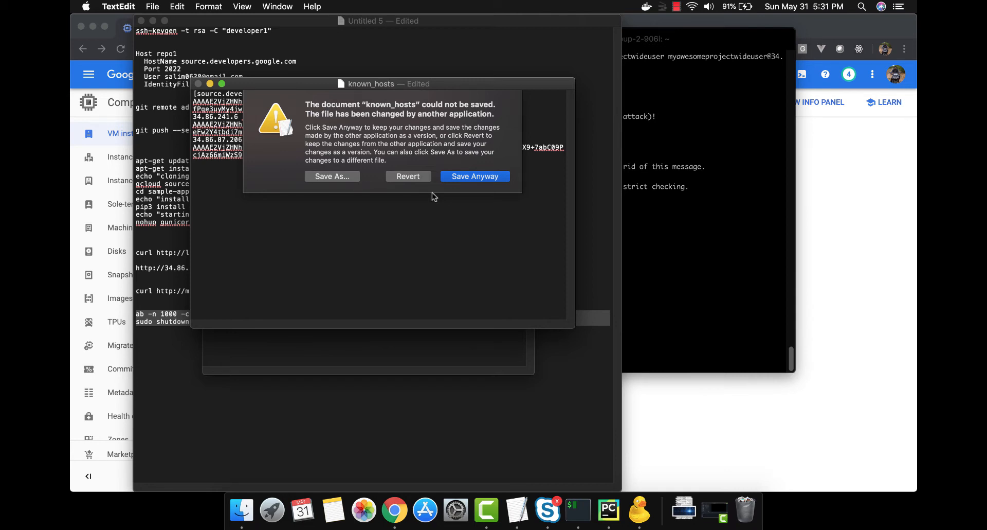
click(475, 176)
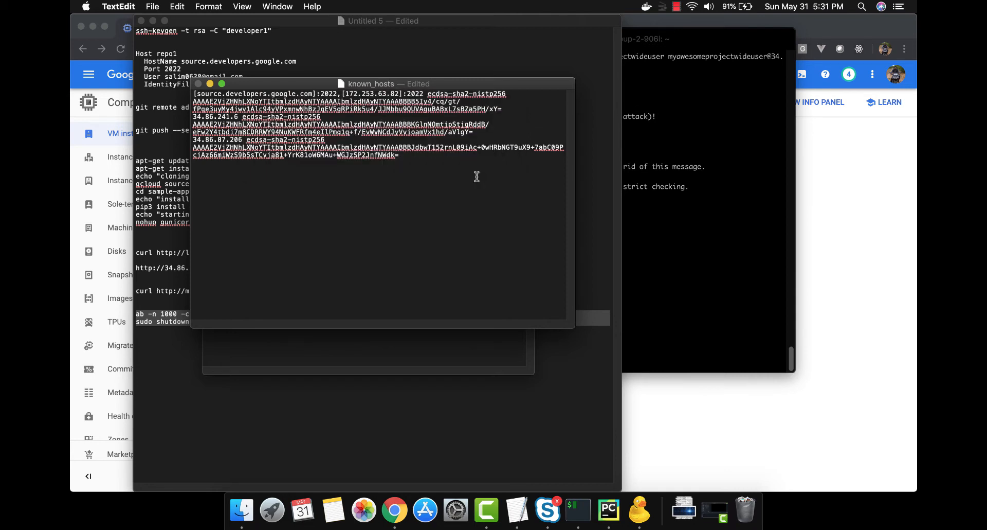
click(697, 414)
click(578, 509)
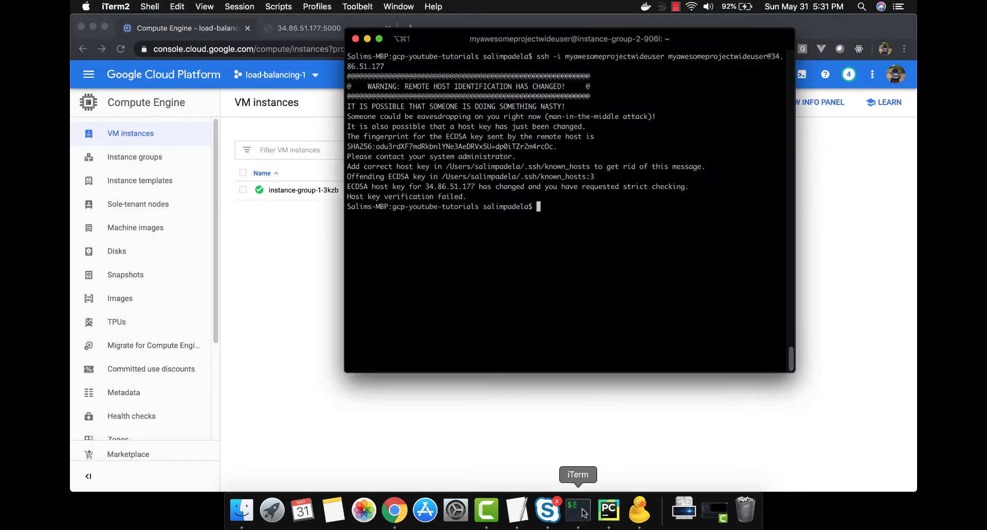
Rerun the SSH connection to 34.86.51.177 as myawesomeprojectwideuser and accept the new host key.
key(Up)
key(Return)
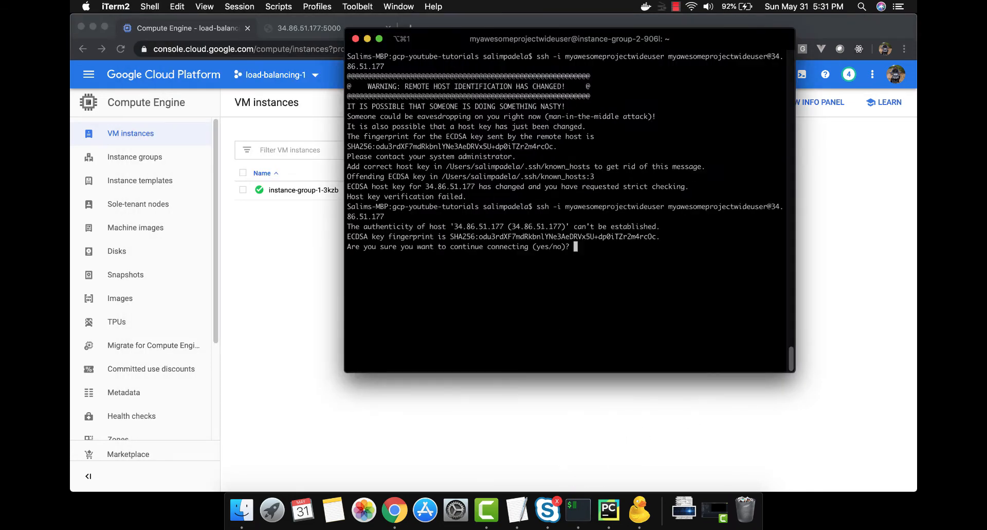
text(yes)
key(Return)
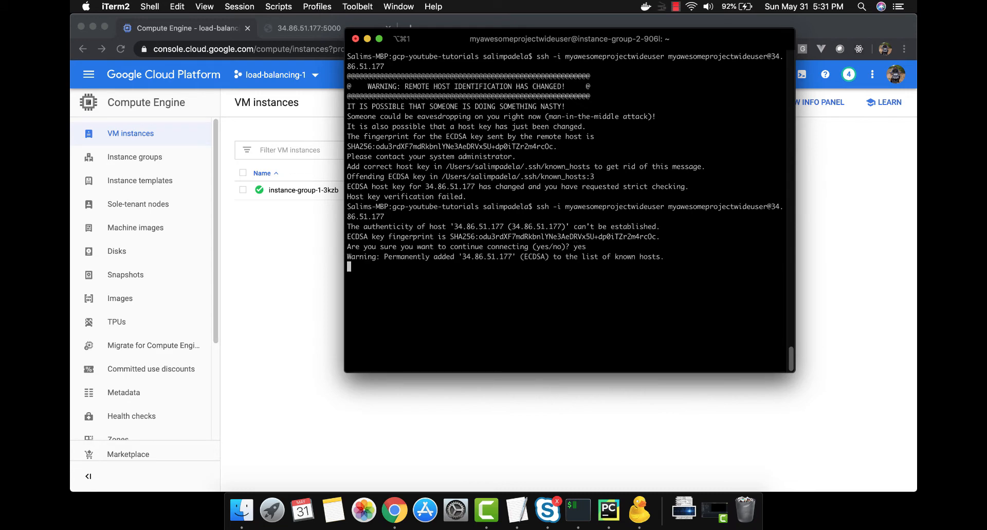
Clear the terminal and list the contents of the VM's home directory with ls.
text(clear)
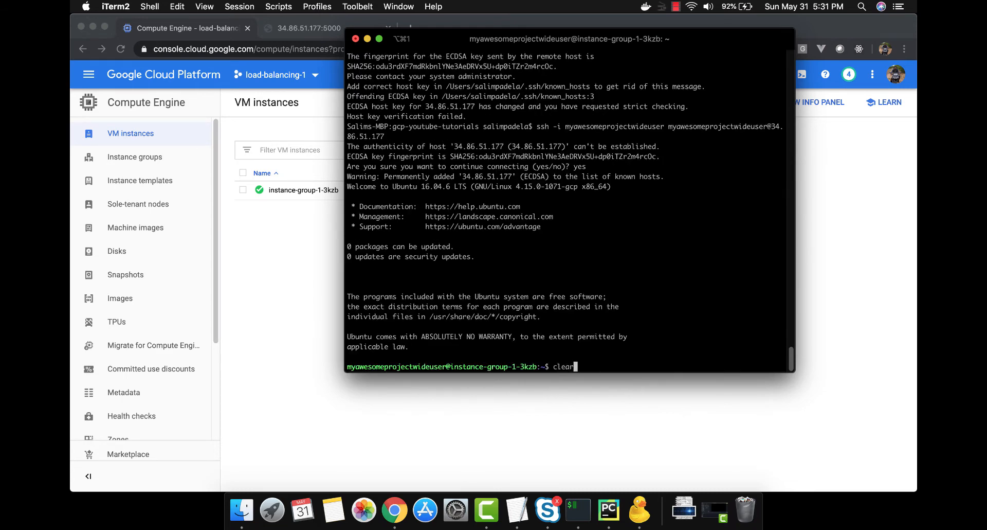
key(Return)
text(ls)
key(Return)
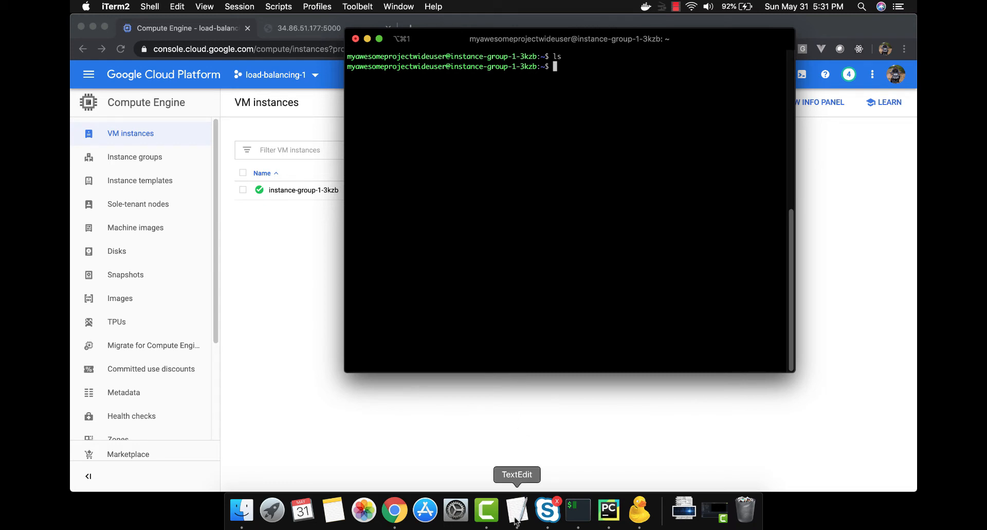
Shut down the VM immediately from its SSH session with sudo shutdown -h now.
text(sudo sho)
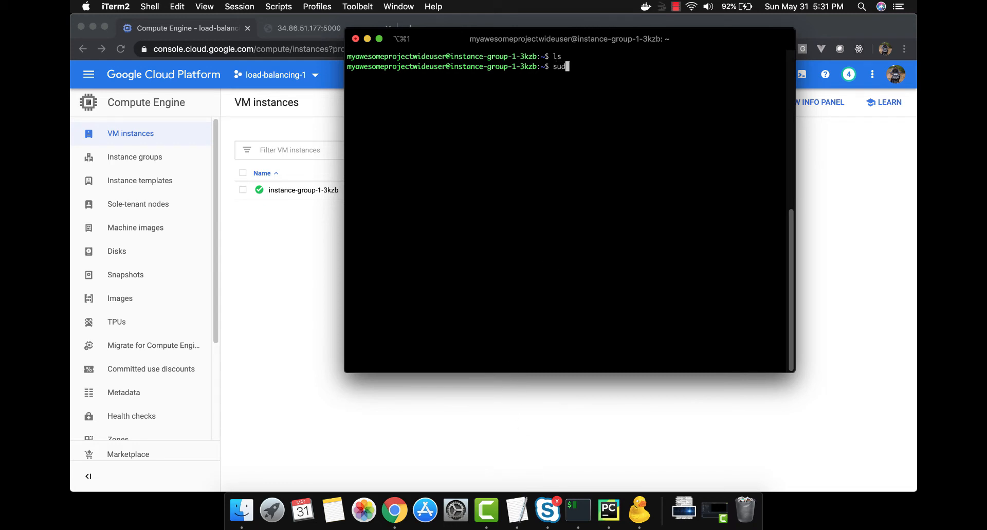
key(BackSpace)
text(utdown -P now)
key(Left)
key(Left)
key(Left)
key(Left)
key(BackSpace)
text(h)
key(Return)
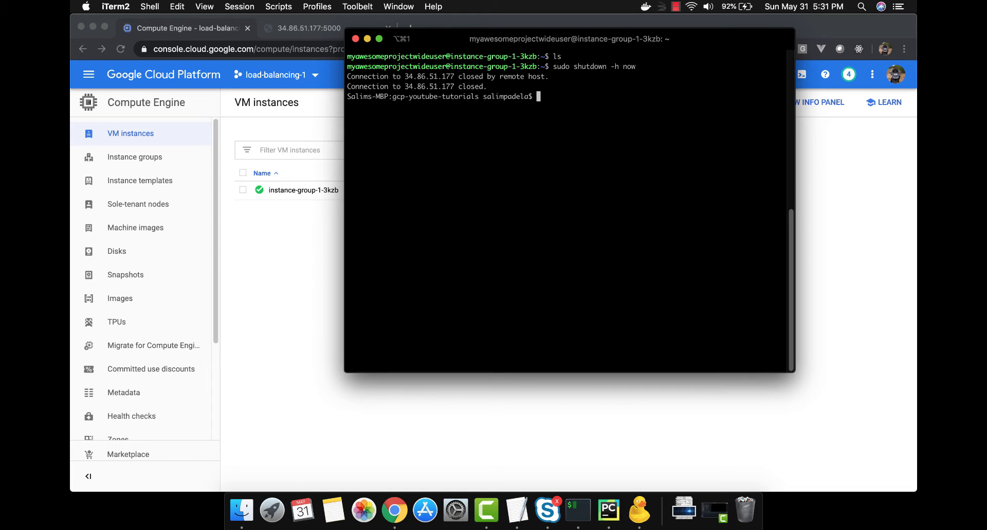
Switch to Chrome and refresh the VM instances list repeatedly to check the status of instance-group-1-3kzb.
click(277, 292)
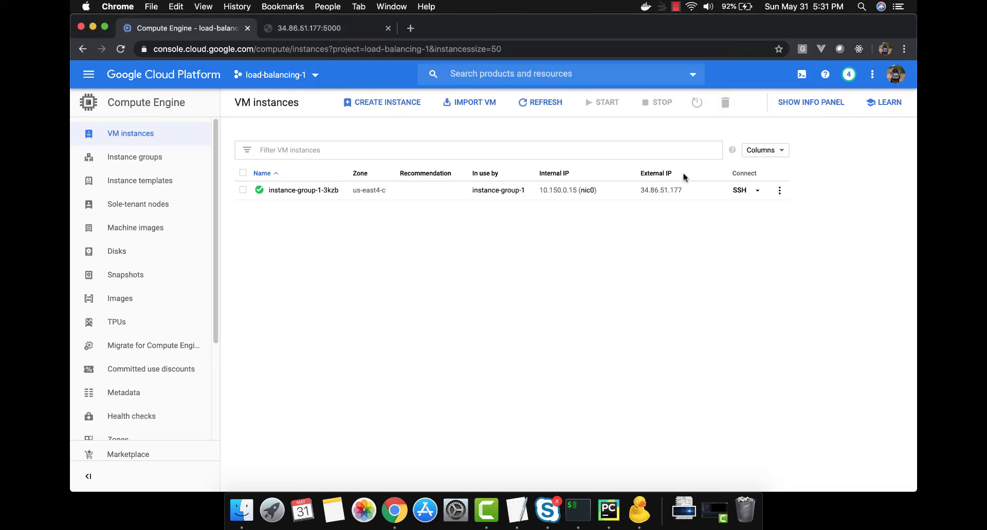
click(533, 104)
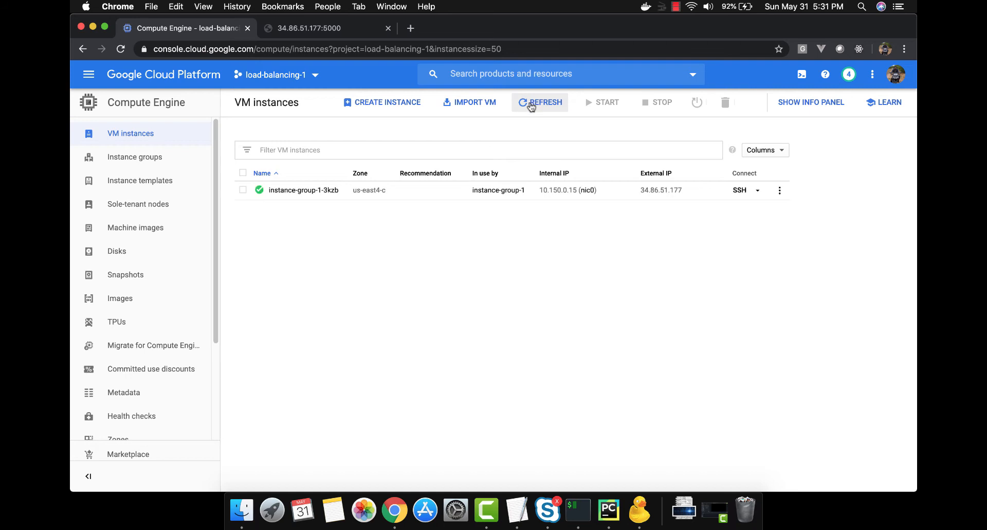
click(533, 105)
click(532, 105)
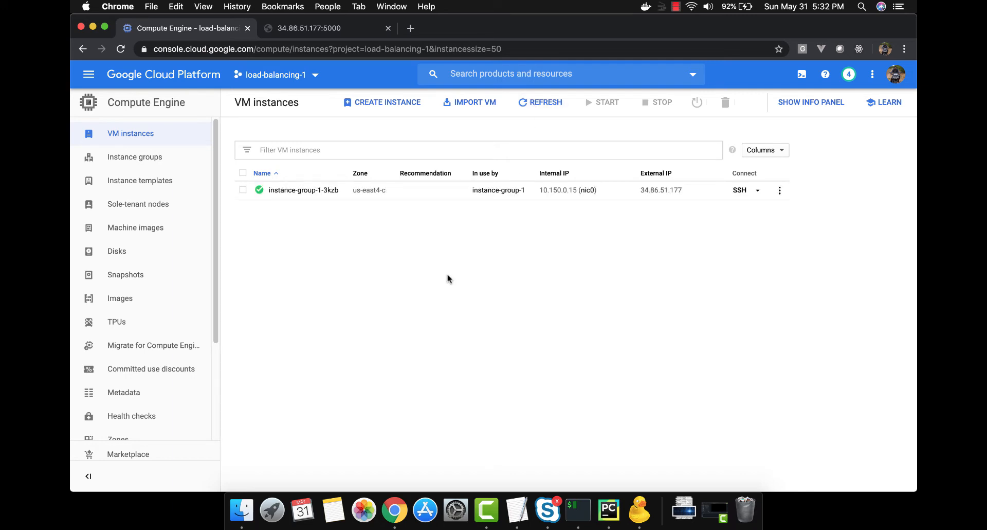
click(532, 104)
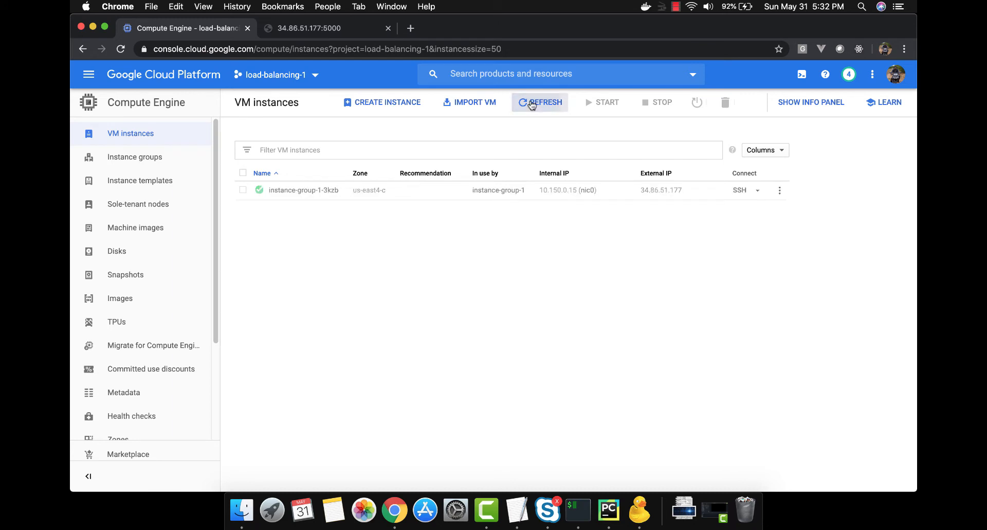
click(243, 174)
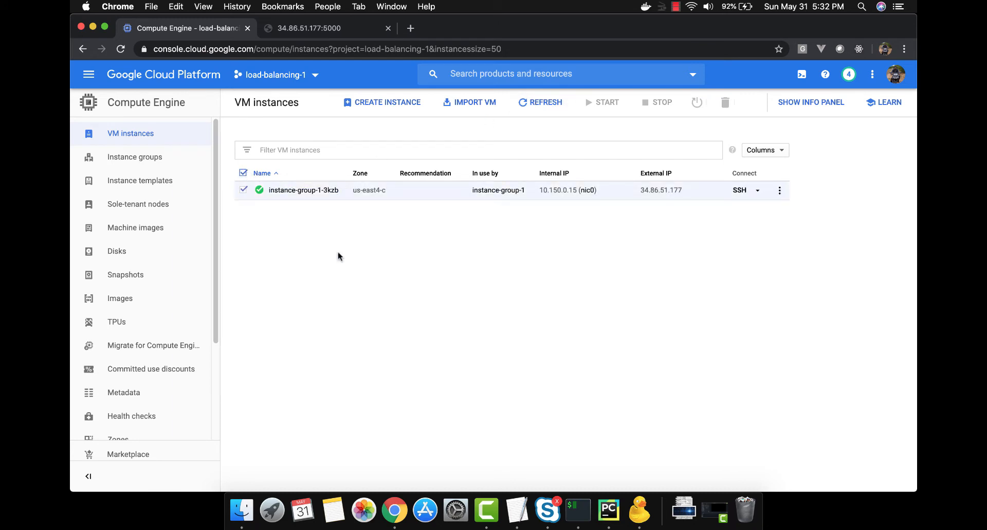
click(547, 106)
Switch to iTerm and retry the SSH connection to 34.86.51.177.
key(super+Tab)
key(Up)
key(Return)
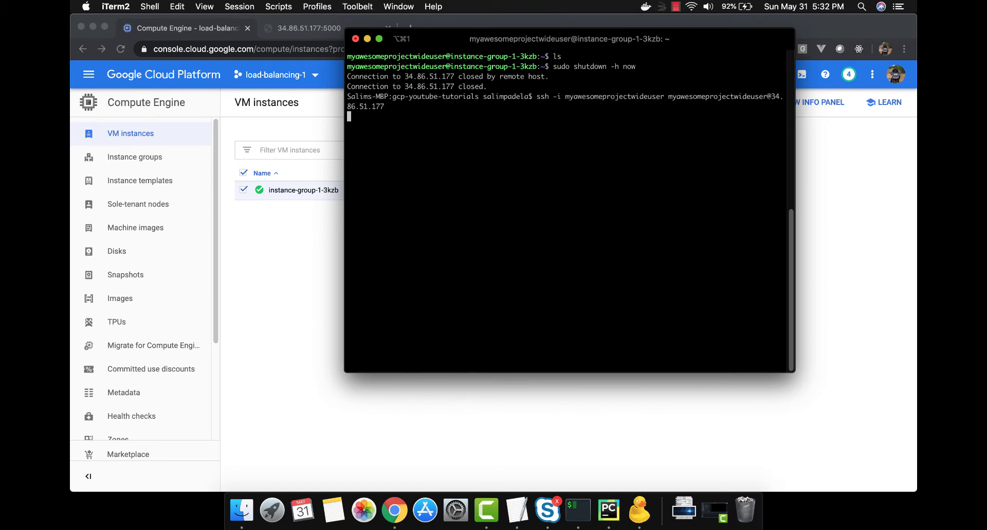
Return to Chrome and keep refreshing the VM instances list to follow how the managed group handles the shut-down VM.
click(307, 289)
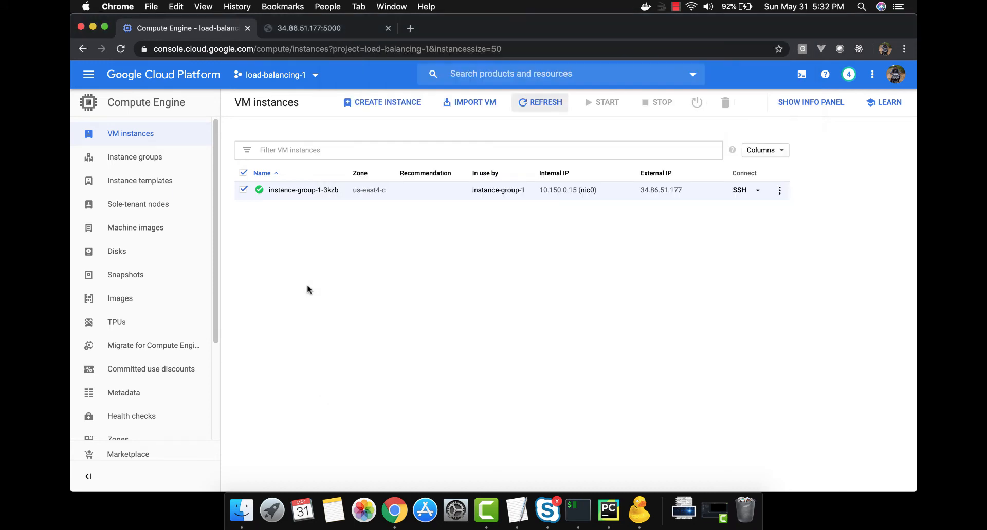
click(534, 105)
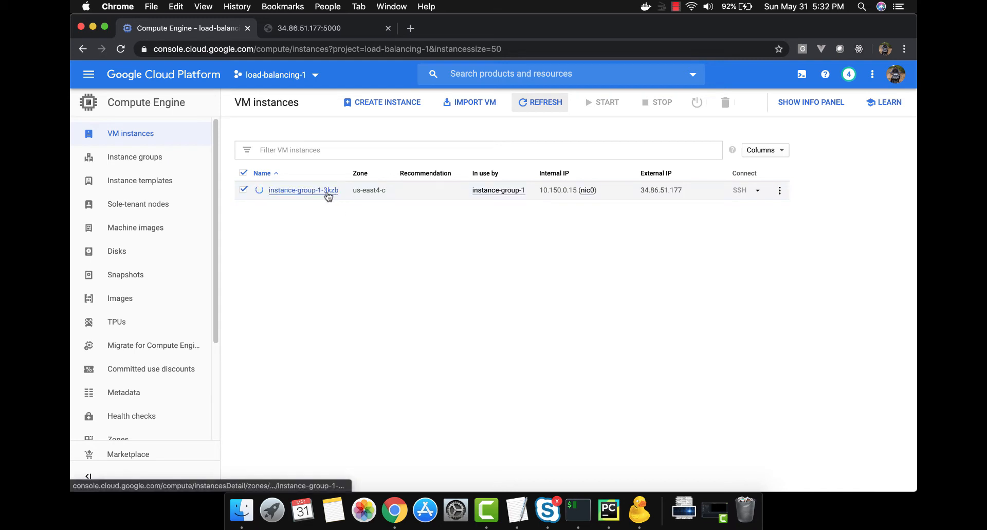
mouse_move(261, 189)
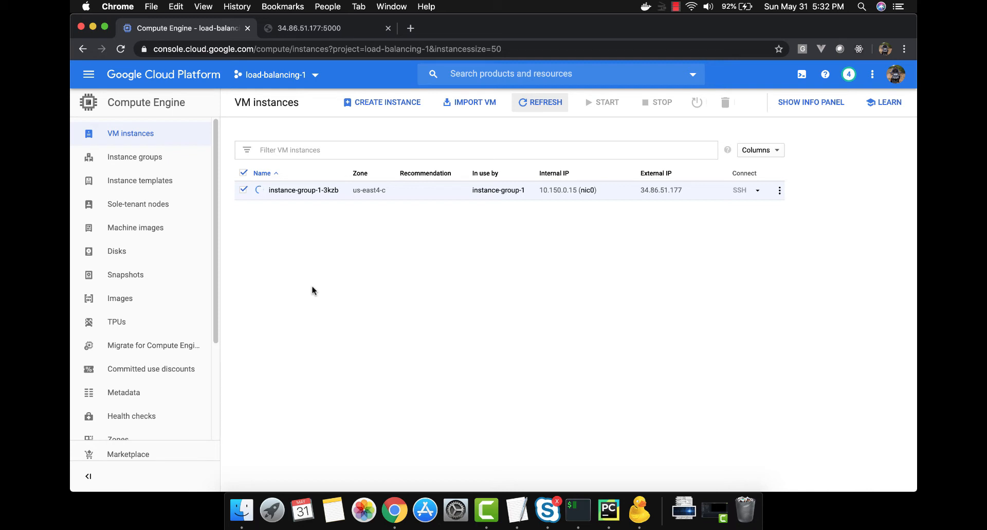
click(533, 105)
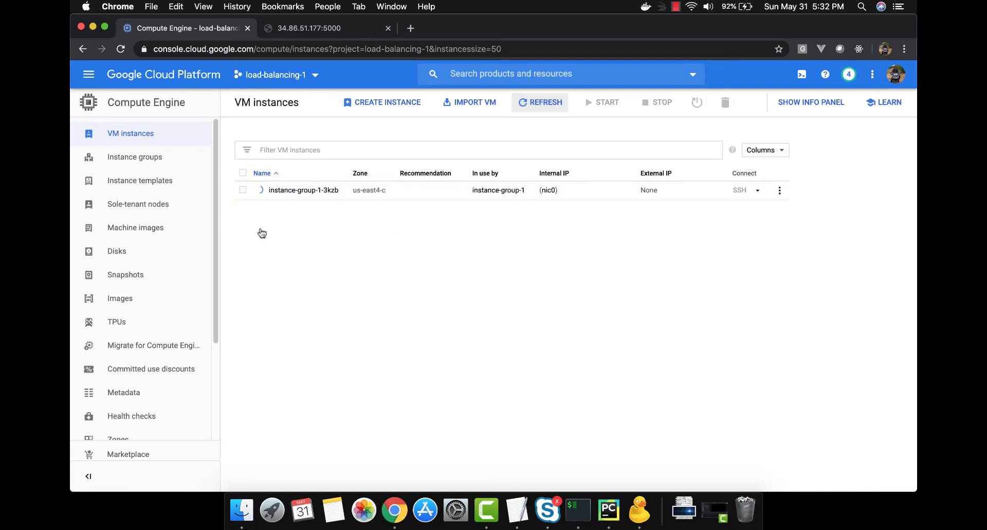
Check the refreshed status of instance-group-1 under Instance groups, and return to the VM instances list and refresh it.
click(122, 158)
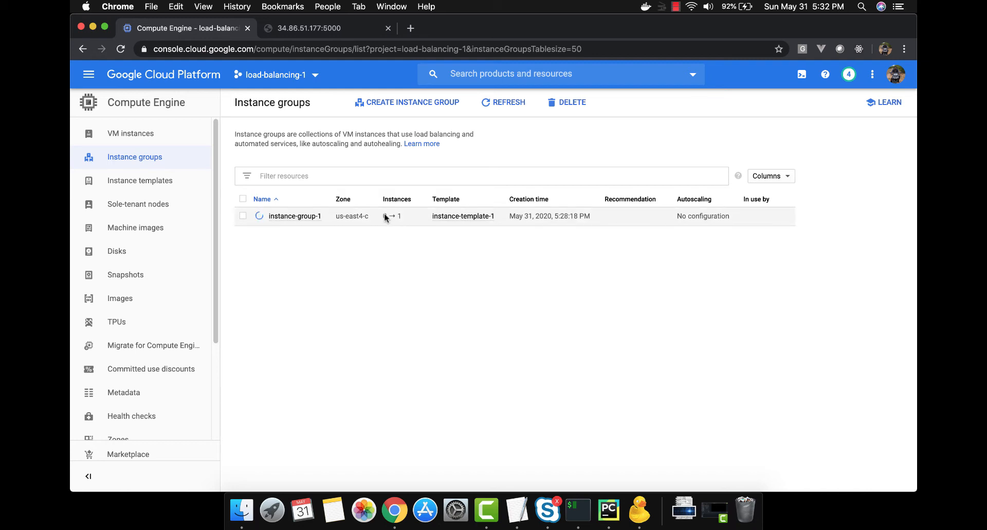
click(505, 103)
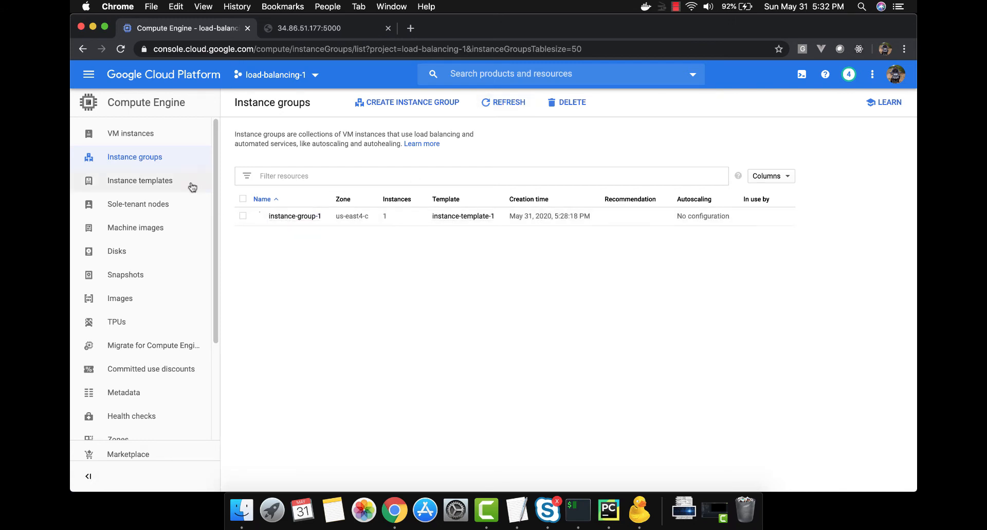
click(149, 133)
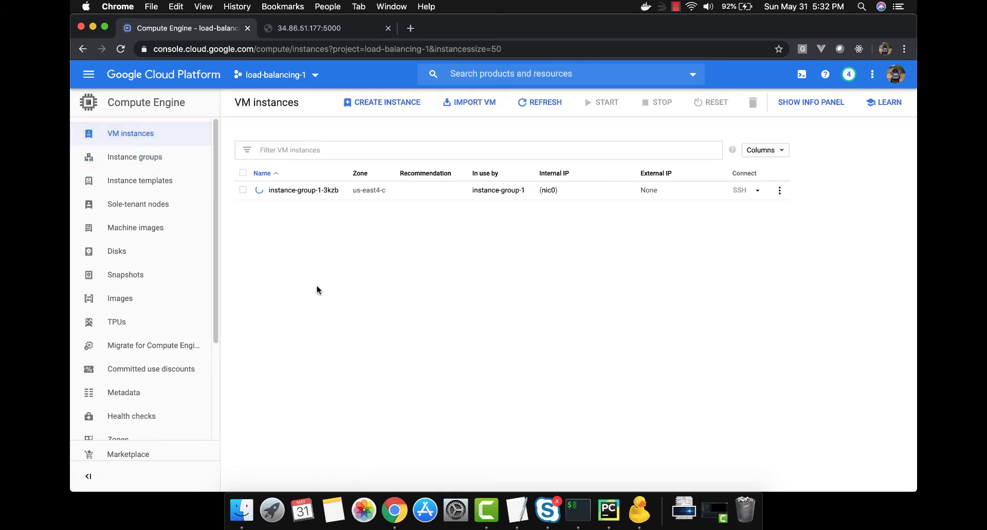
click(535, 105)
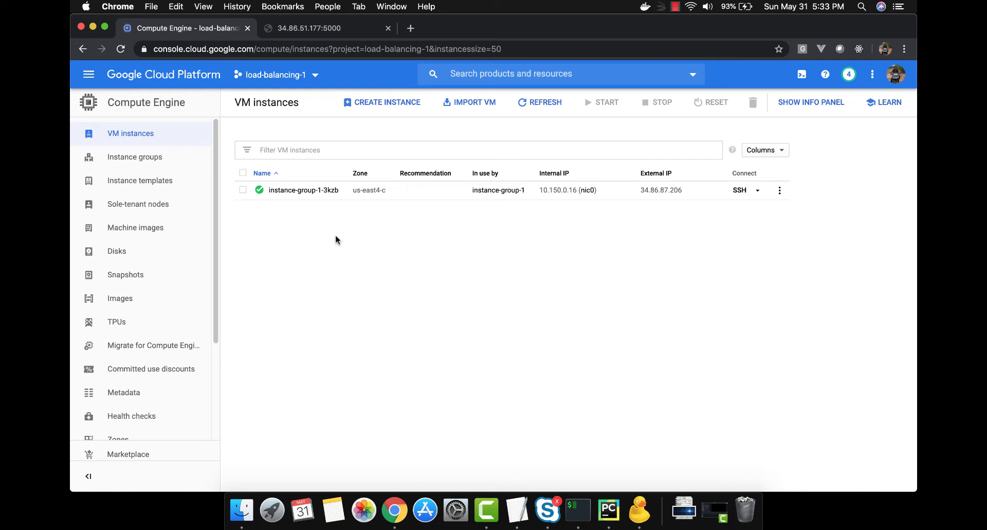
Check the SSH attempt in iTerm and reload the 34.86.51.177:5000 page in Chrome.
click(569, 505)
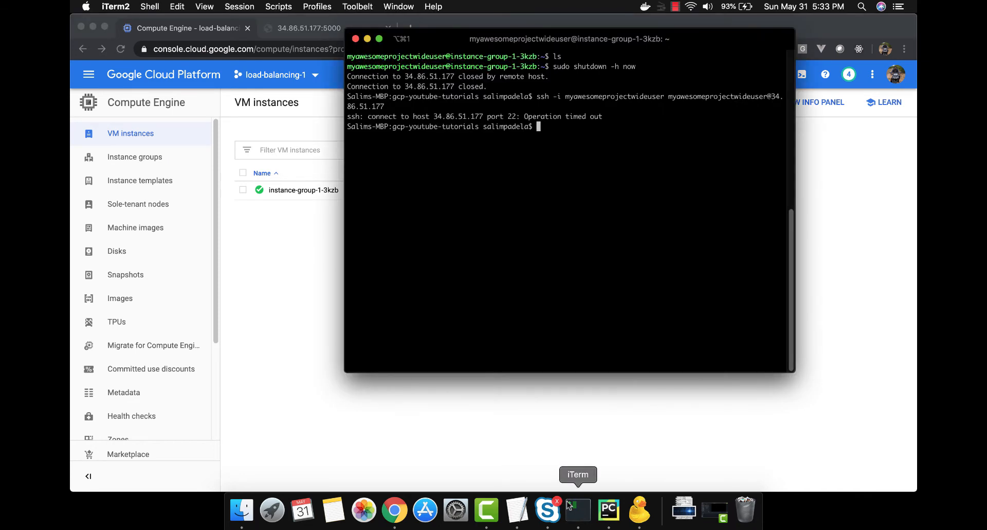
click(324, 347)
click(359, 28)
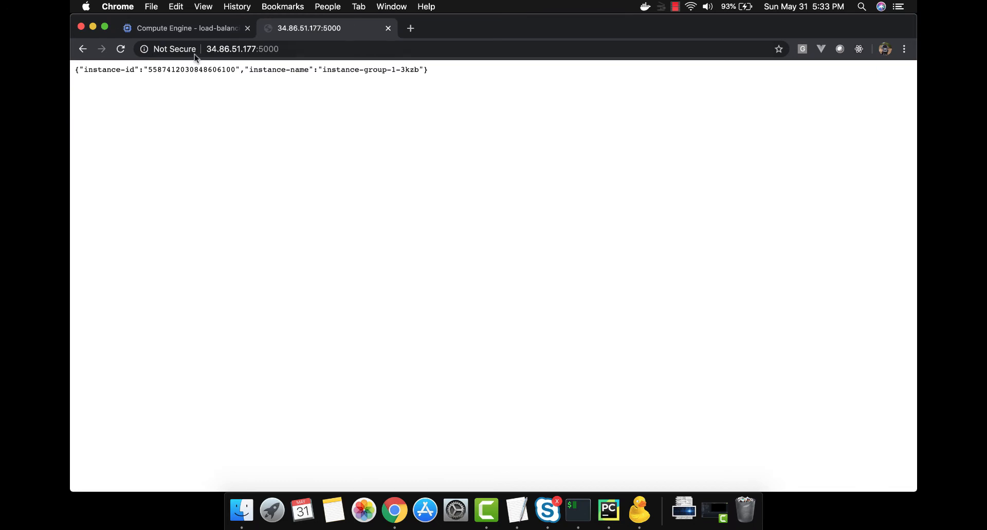
click(120, 49)
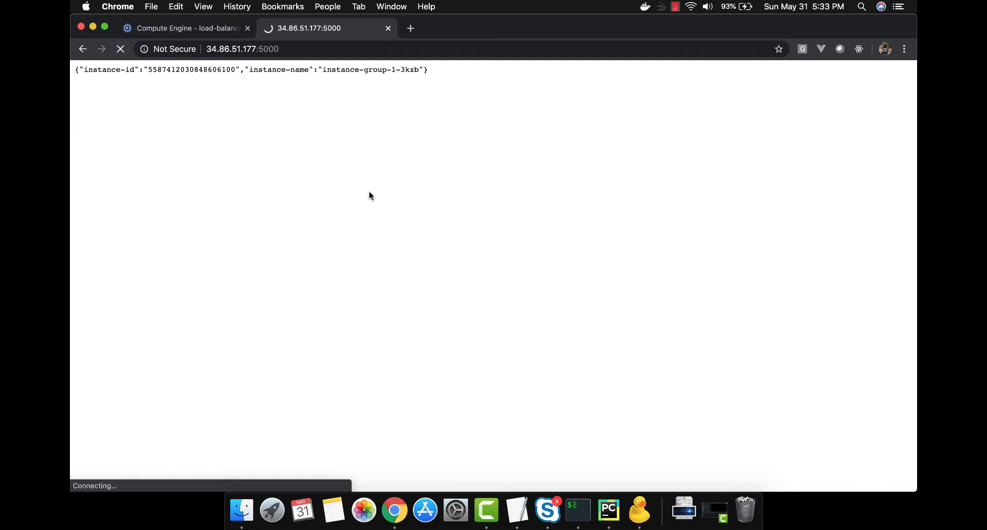
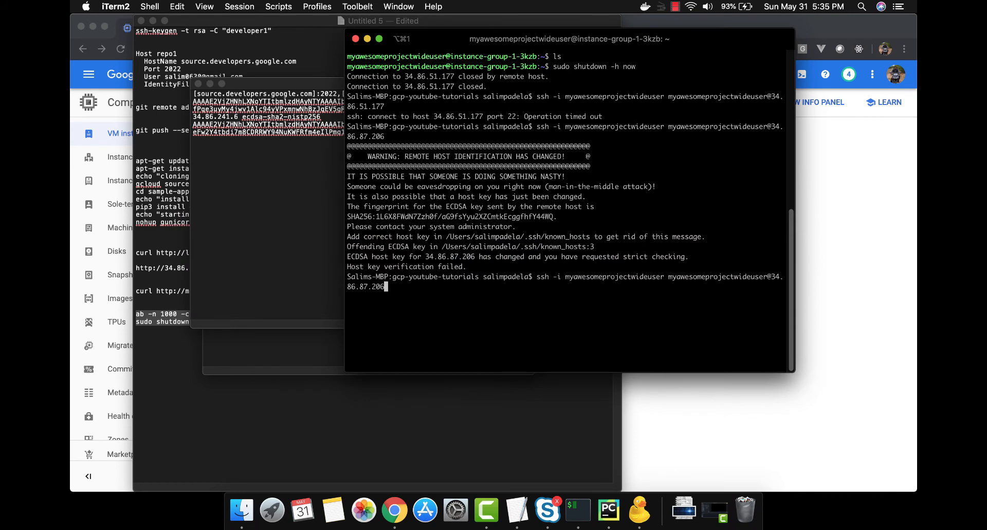
Connect over SSH to the VM at 34.86.87.206 as myawesomeprojectwideuser and accept its host key.
key(Return)
text(yes)
key(Return)
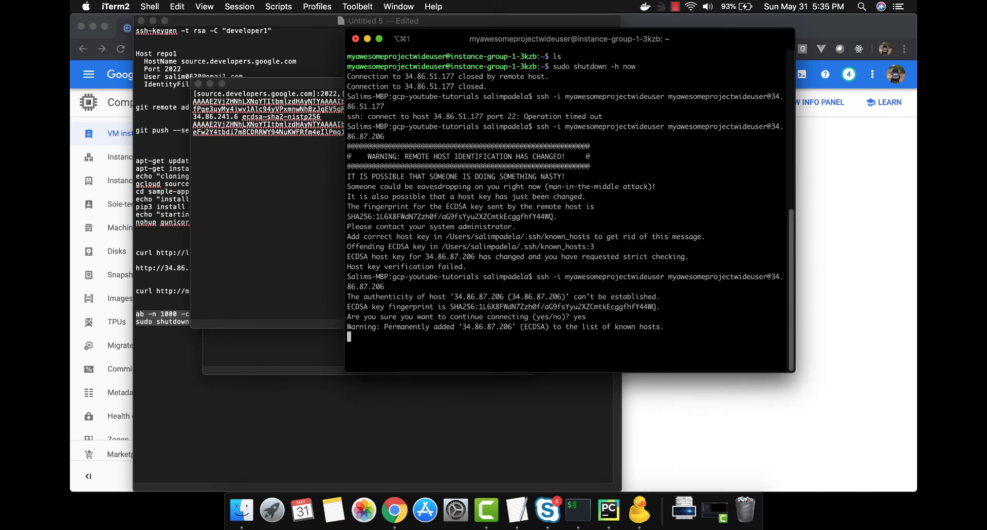
Clear the terminal, list all running processes with ps -ef, and examine the gunicorn process entries.
text(clear)
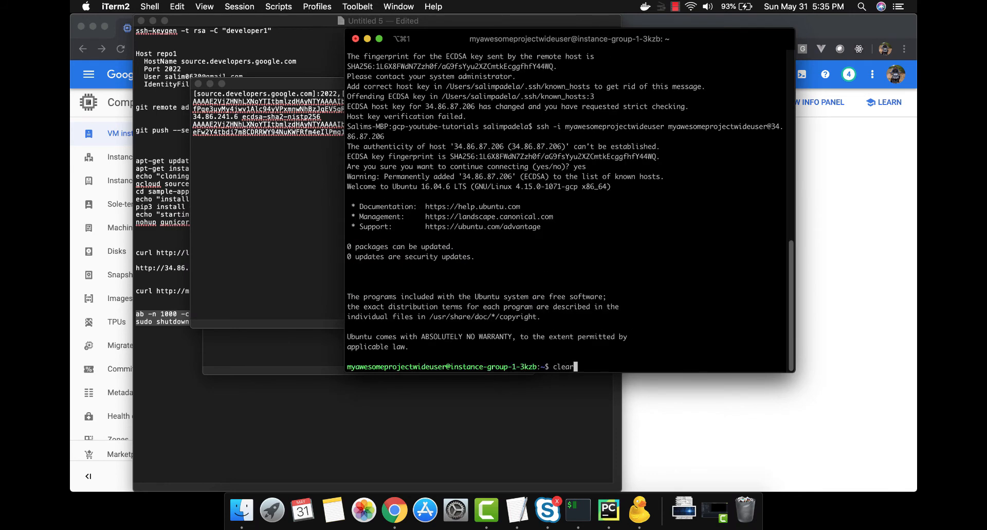
key(Return)
text(ps -ef)
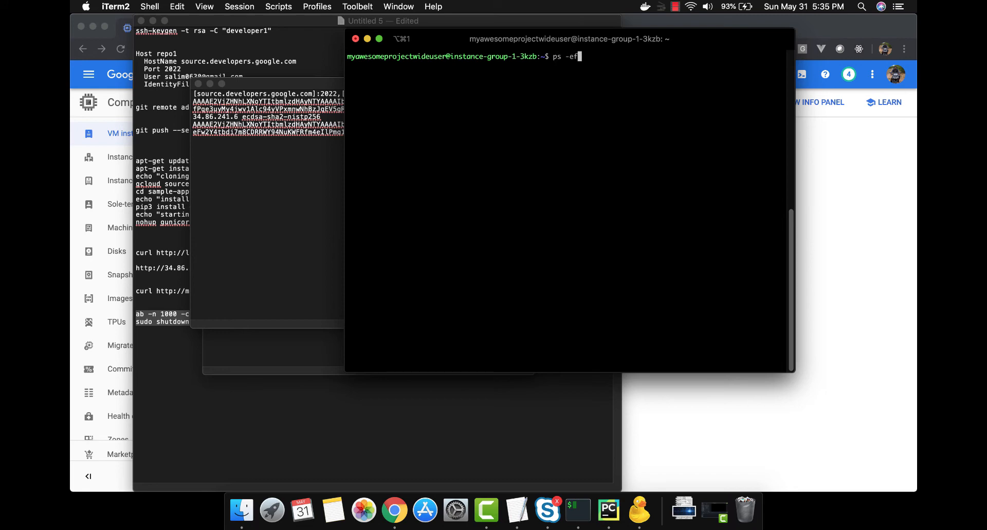
key(Return)
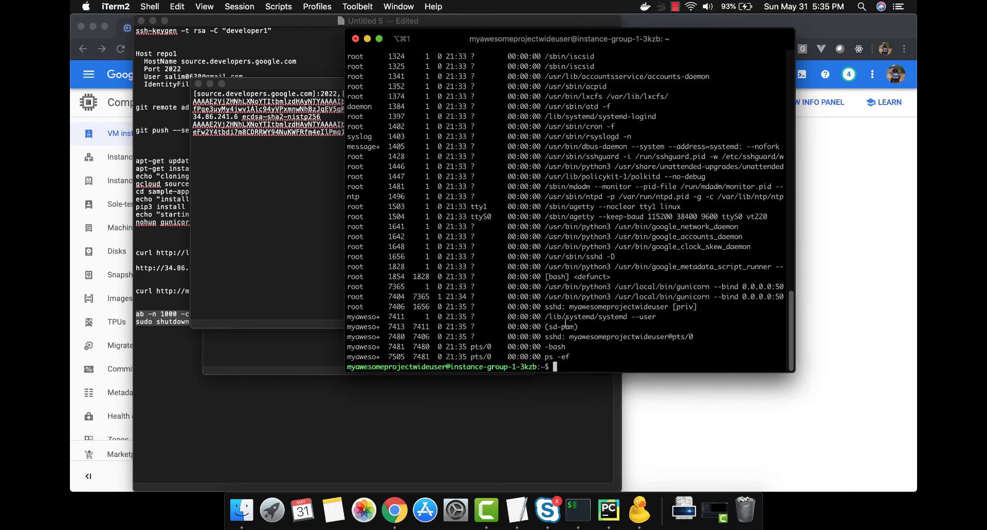
drag(401, 296, 584, 296)
click(583, 296)
drag(354, 296, 612, 287)
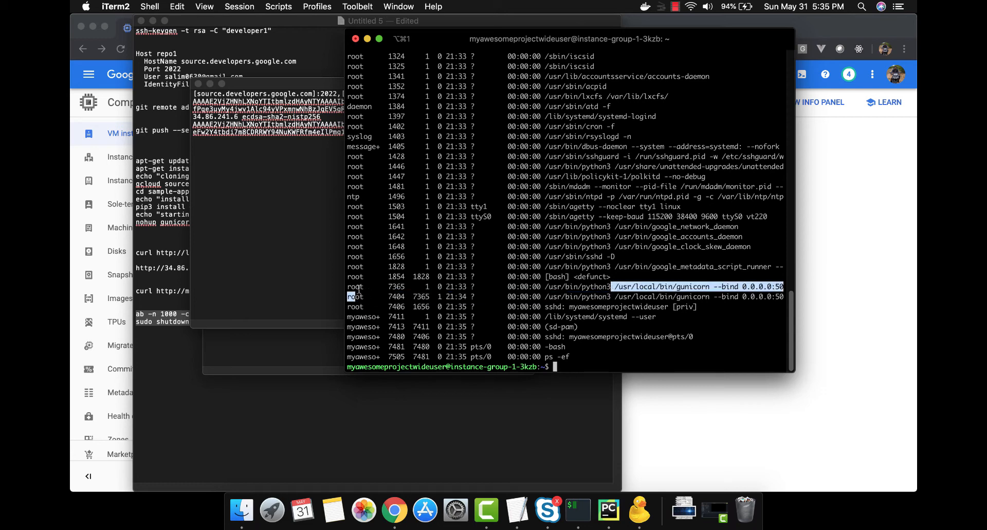
click(580, 298)
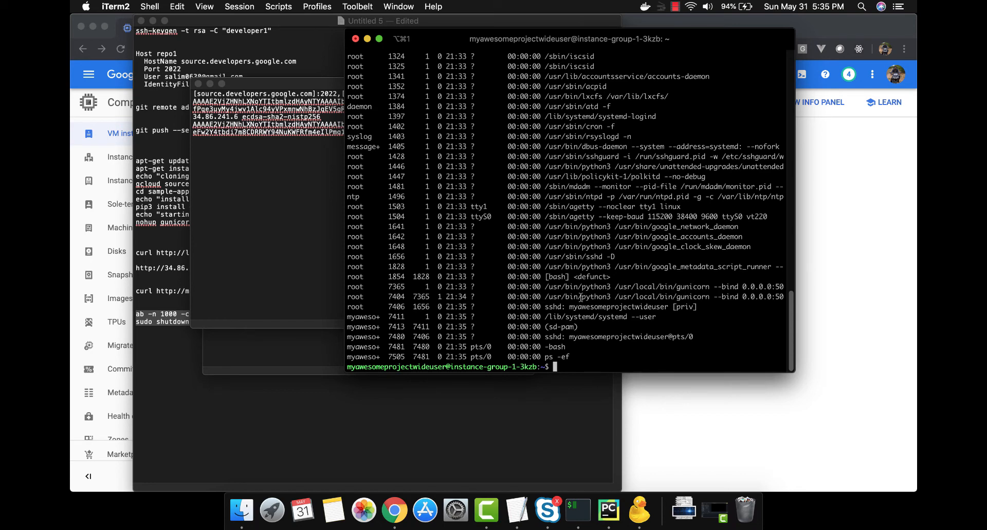
Kill the parent gunicorn process by running sudo kill with its copied process ID 7365.
double_click(397, 297)
double_click(396, 286)
key(super+c)
text(sudo kill)
key(super+v)
key(Return)
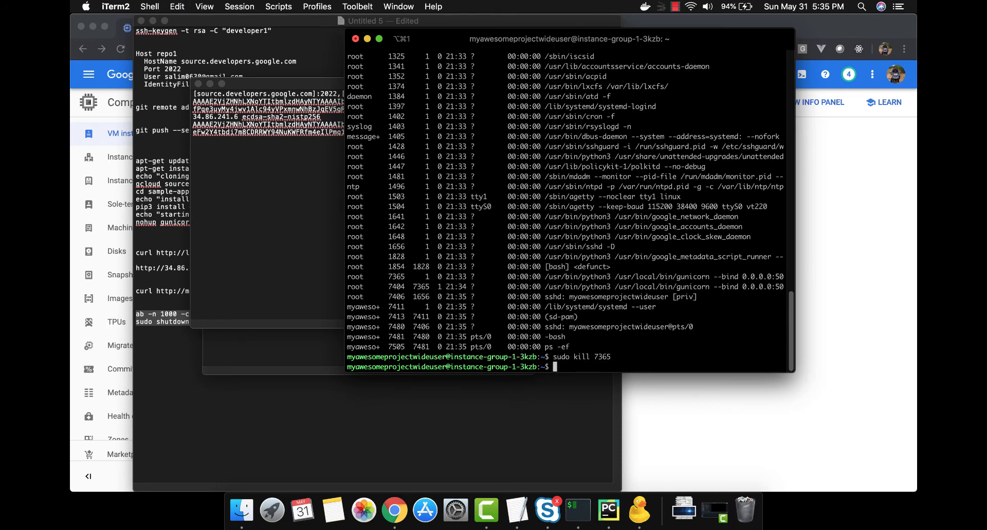
Rerun ps -ef to check whether any gunicorn process is still running.
key(Up)
key(Up)
key(Return)
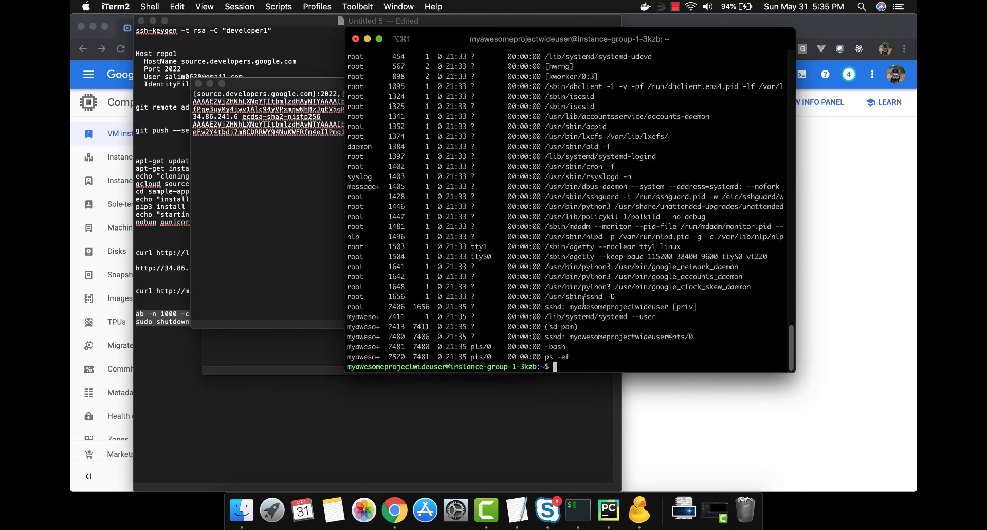
Switch to Chrome, reload the 34.86.87.206:5000 page to test the app, and return to the VM instances list.
click(875, 265)
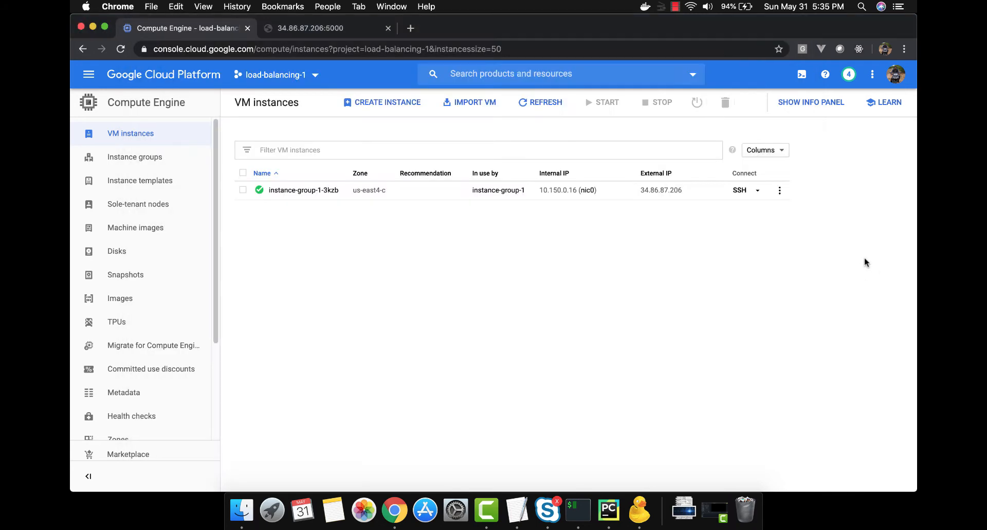
click(358, 30)
click(121, 48)
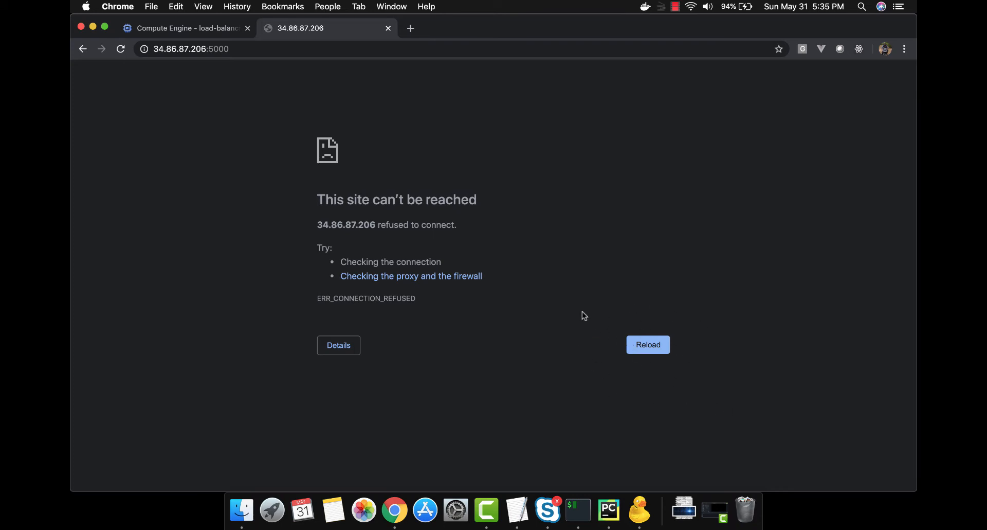
click(187, 31)
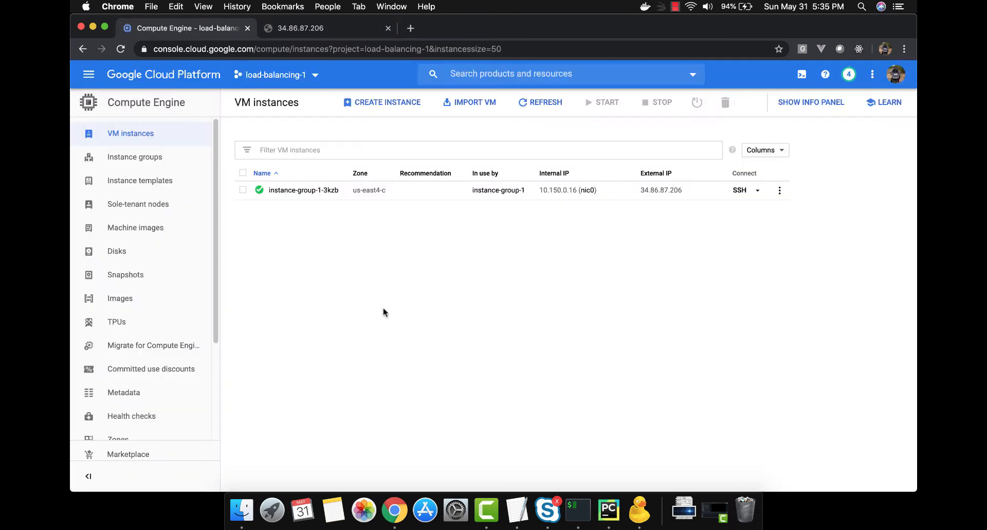
Refresh the VM instances list, open instance-group-1 and read the explanation of its VM's health check status.
click(534, 103)
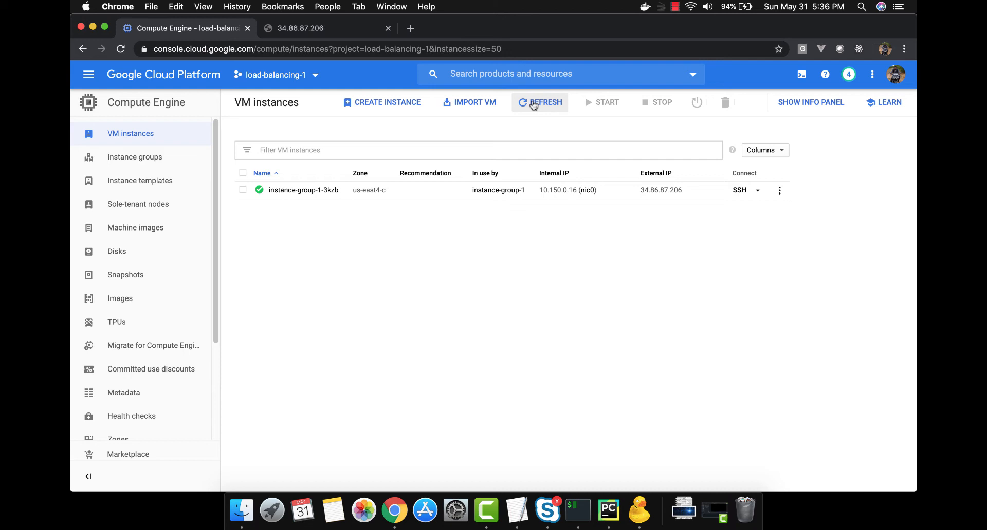
click(157, 161)
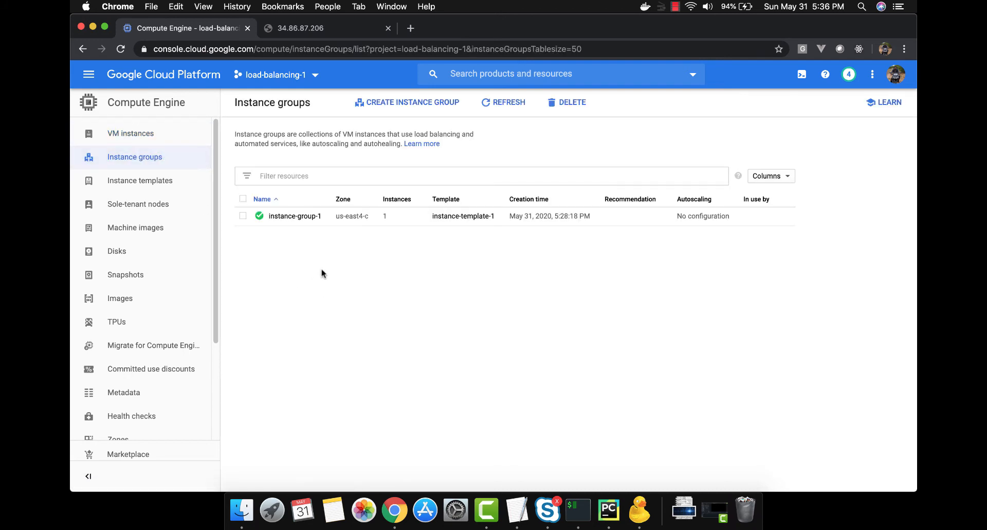
click(305, 220)
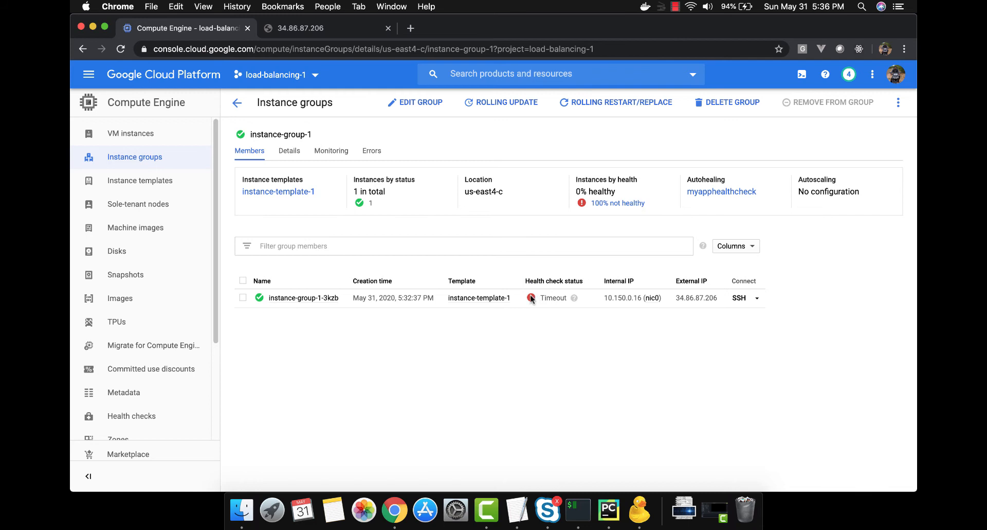
mouse_move(574, 300)
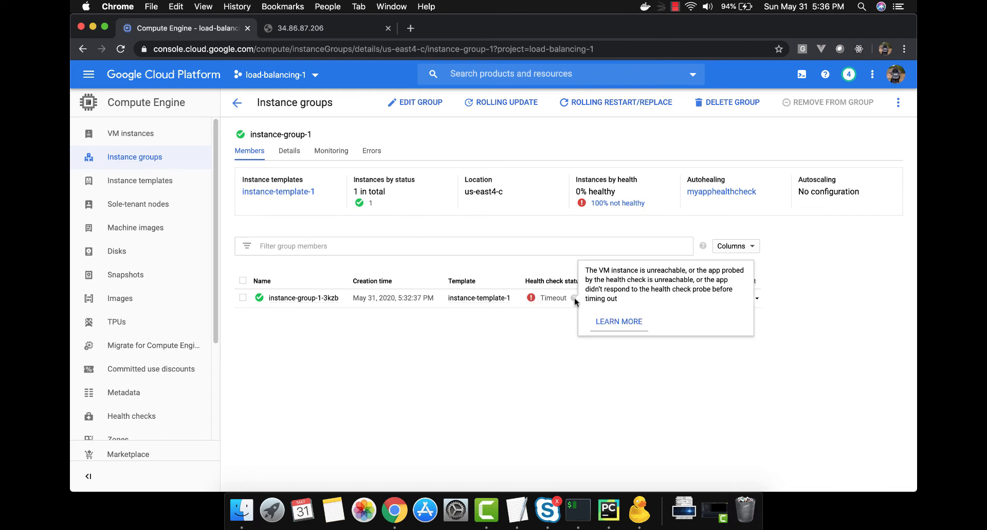
Check the app page at 34.86.87.206:5000 again and return to the details of instance-group-1.
click(339, 24)
click(312, 50)
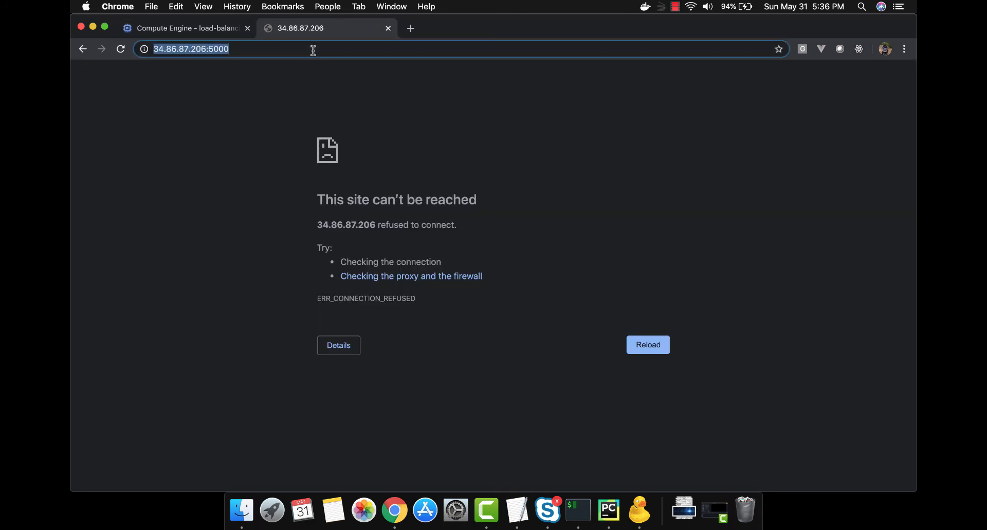
click(198, 26)
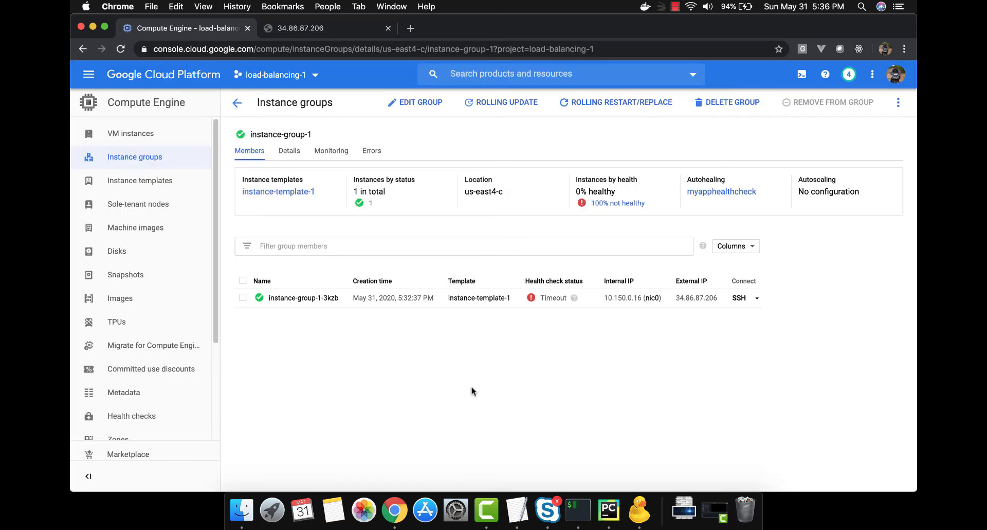
Monitor the autohealing by checking the VM's status in the VM instances list and the member details of instance-group-1.
click(231, 107)
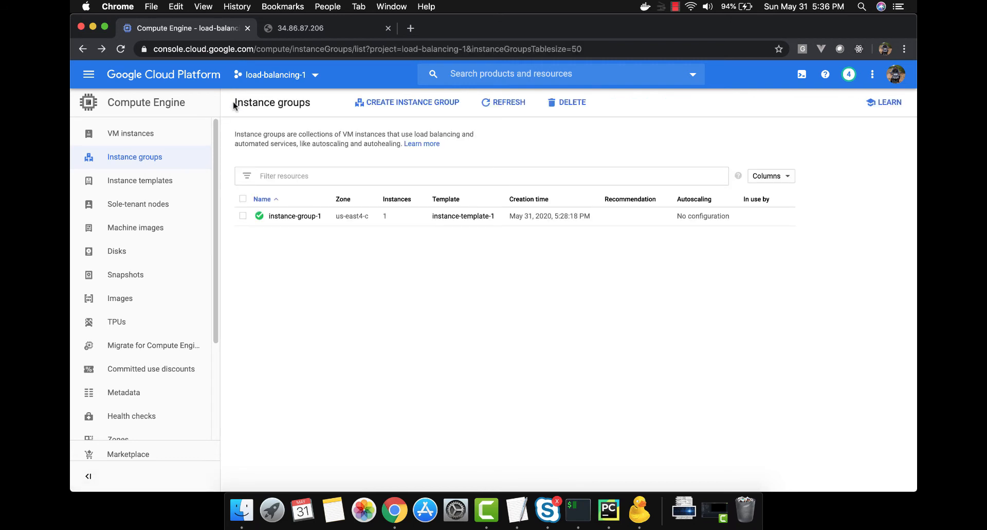
click(146, 134)
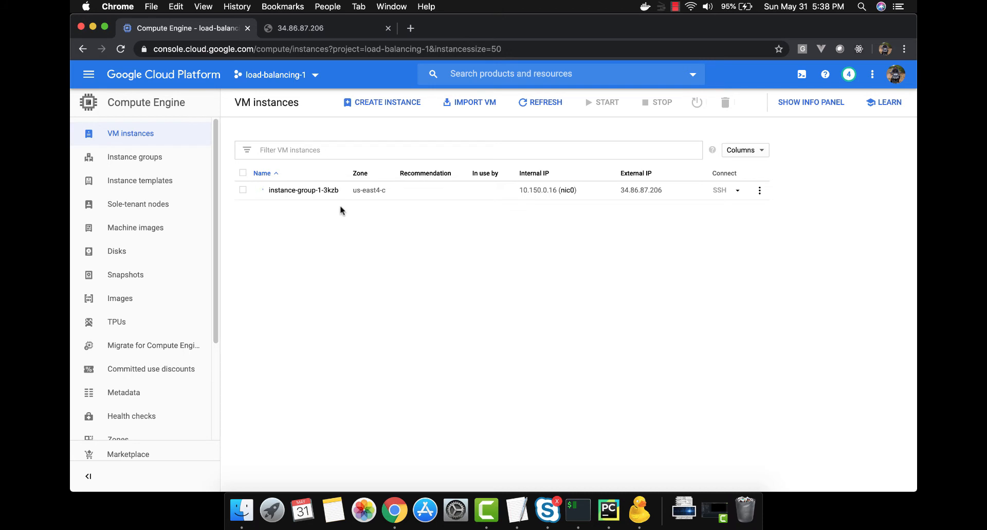
mouse_move(259, 190)
click(162, 162)
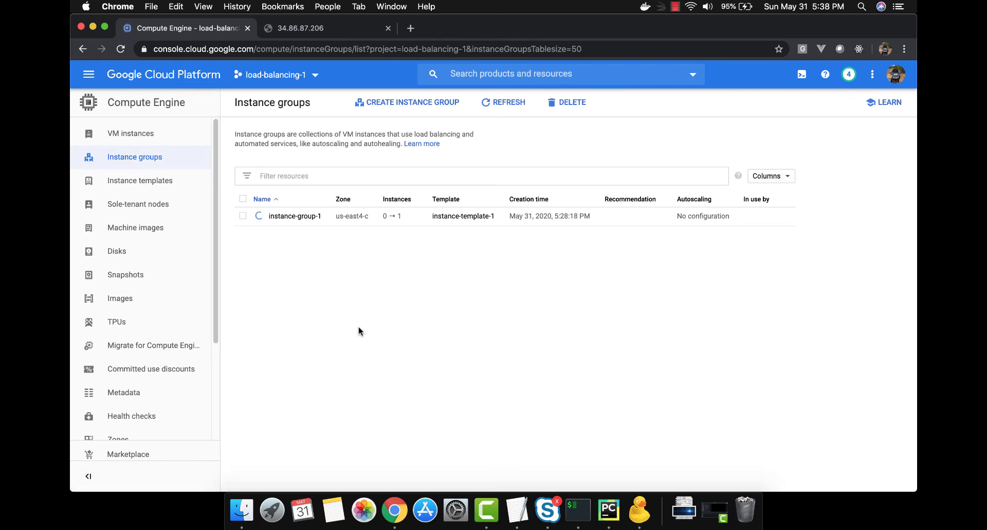
click(301, 216)
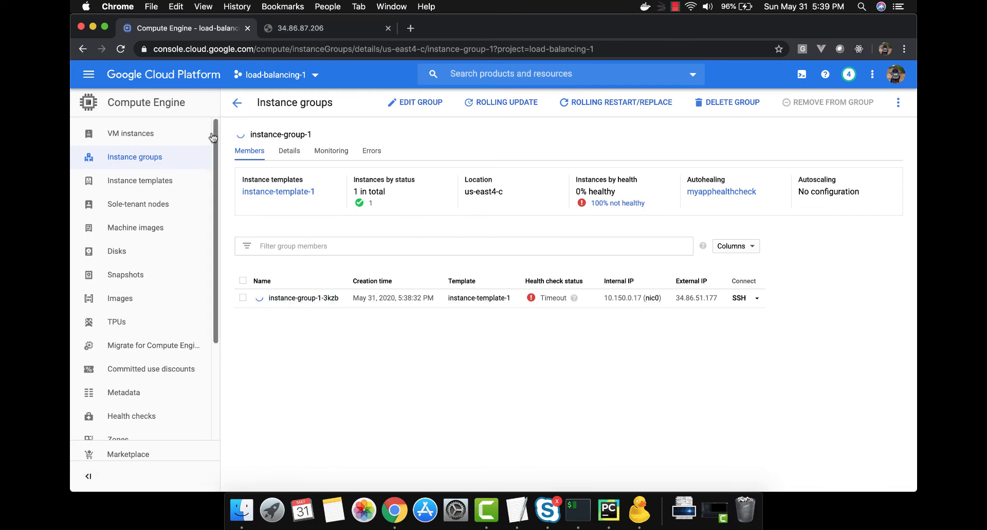
Copy the recreated VM's external IP from the VM instances list and reopen the details of instance-group-1.
click(188, 135)
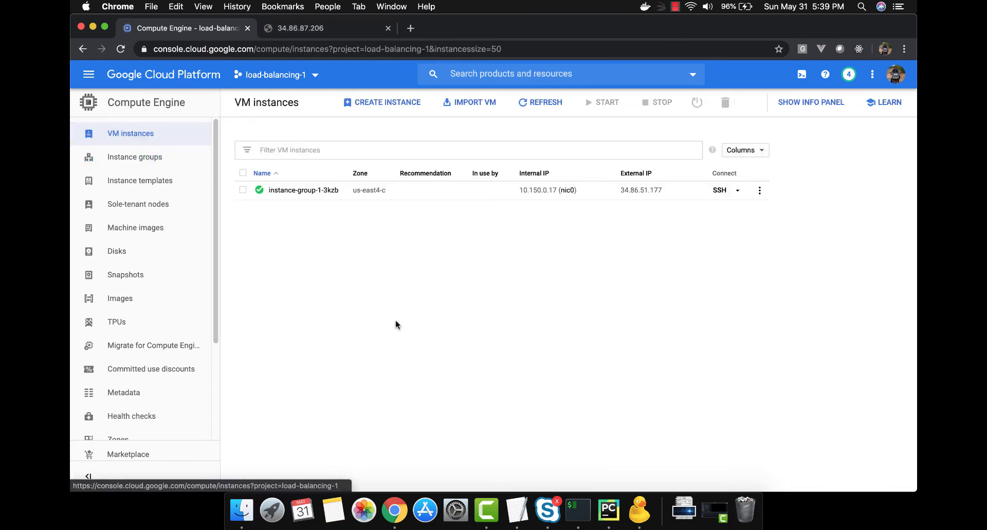
click(670, 190)
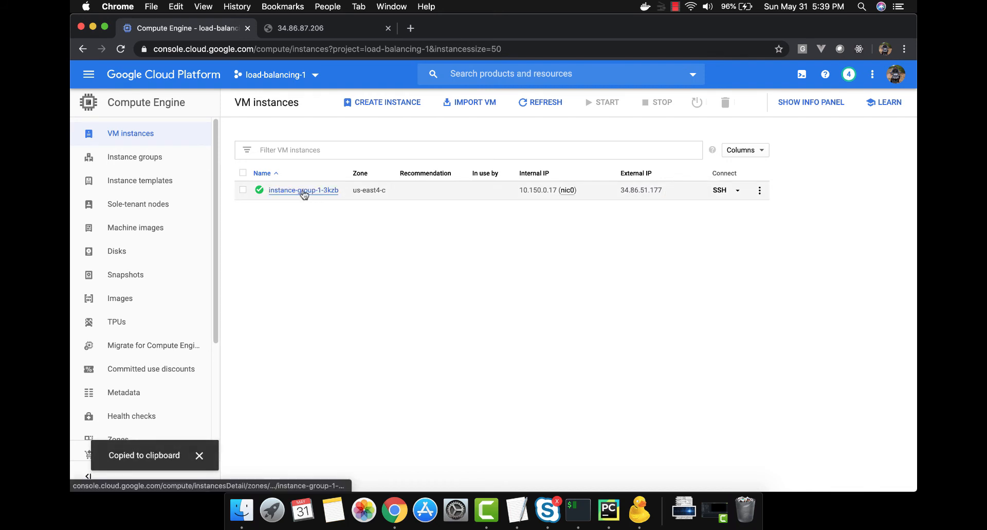
click(145, 157)
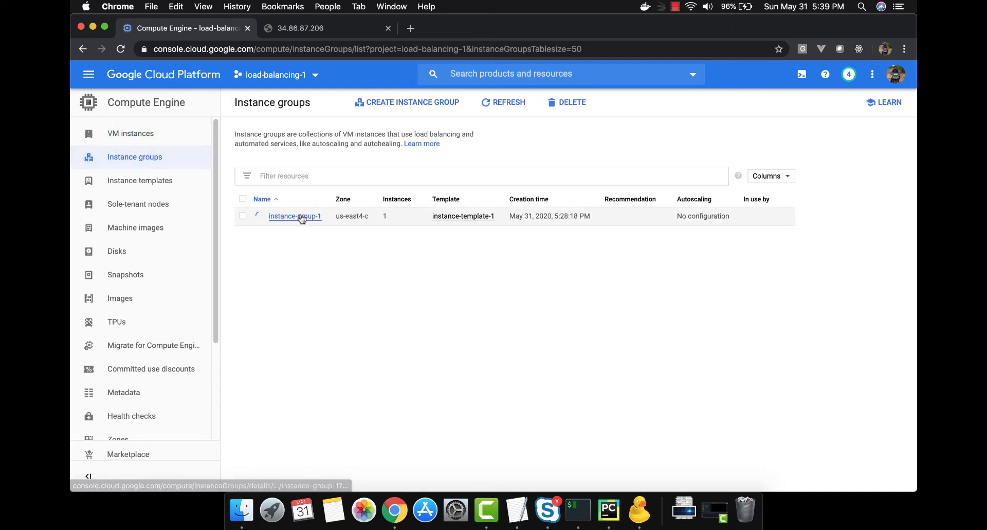
click(302, 217)
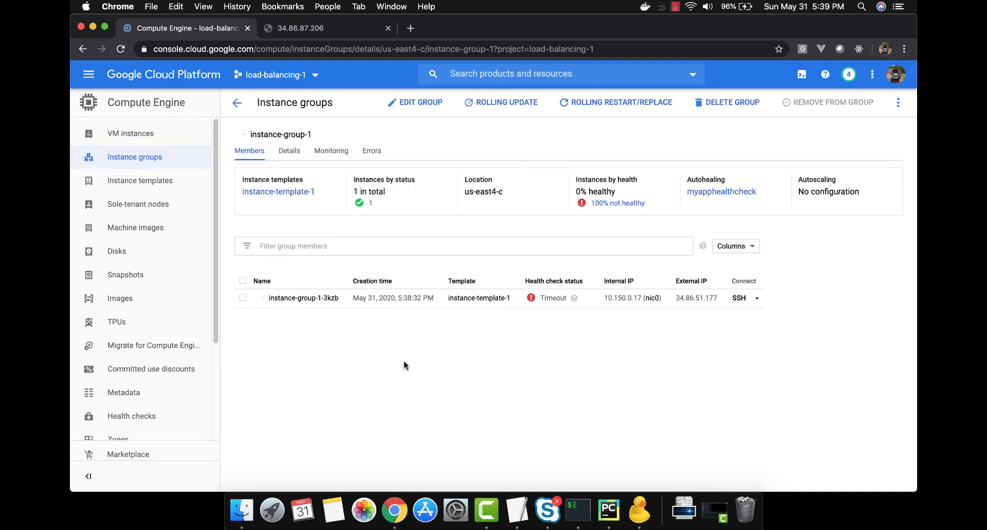
Load the app at the copied IP, 34.86.51.177, on port 5000 and examine the instance ID in its response.
click(334, 29)
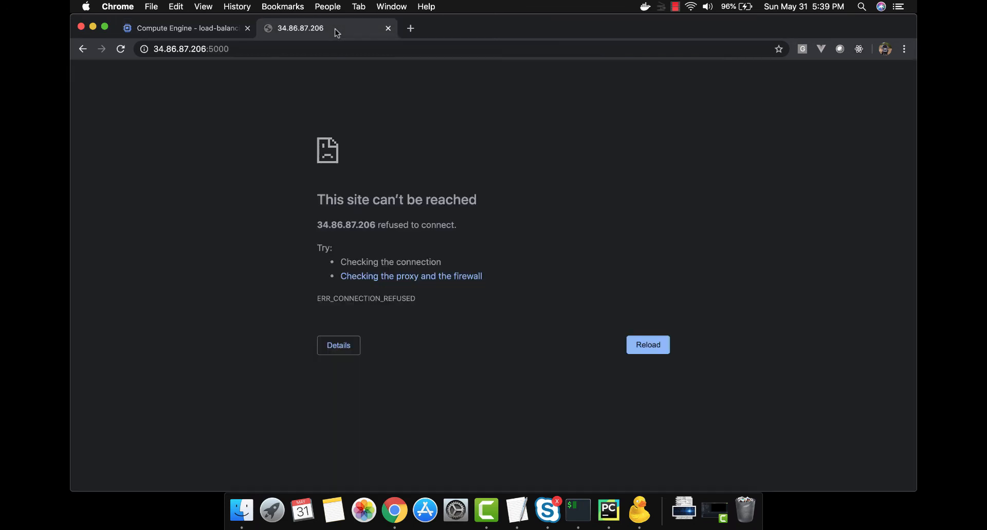
drag(205, 48, 121, 53)
key(super+v)
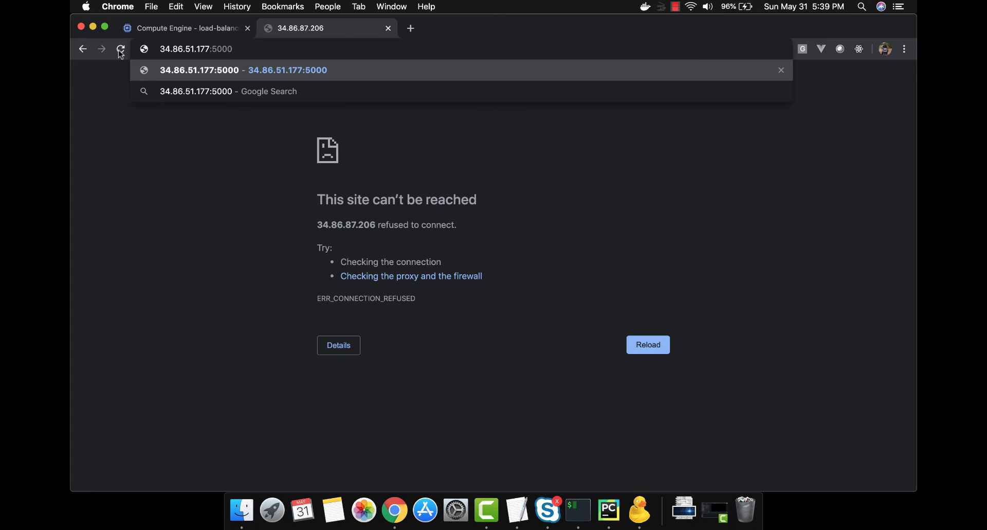
key(Return)
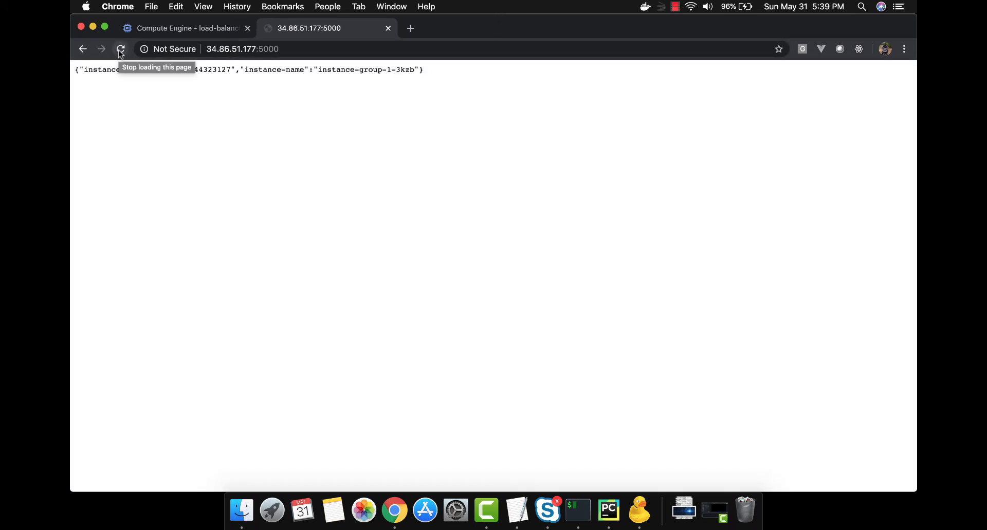
triple_click(213, 70)
click(213, 70)
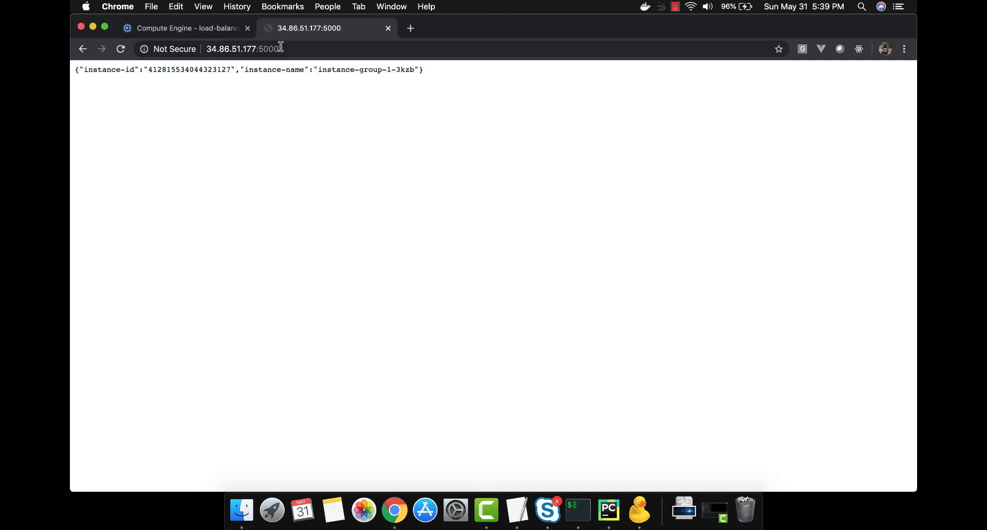
Reload the details of instance-group-1 to check its health, and view the VM's external IP in the VM instances list.
click(190, 29)
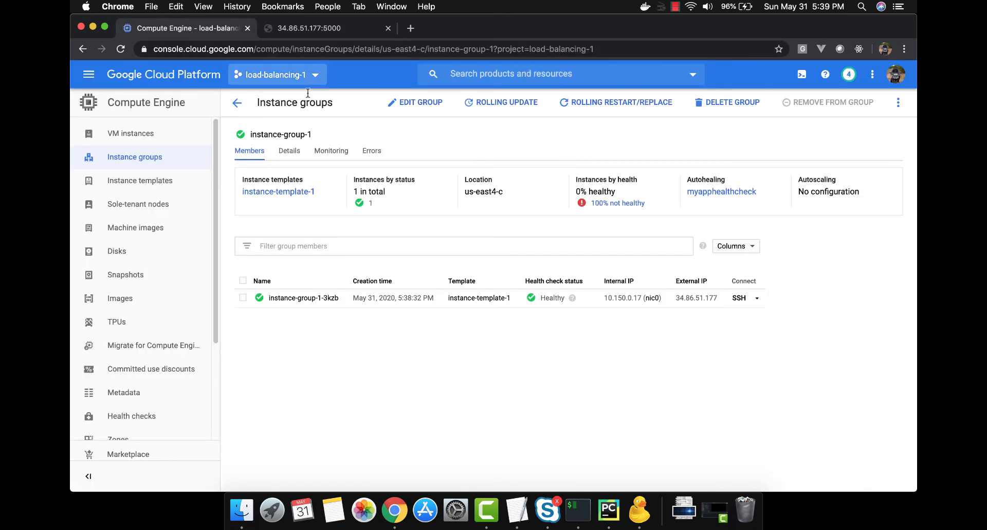
click(328, 31)
click(198, 31)
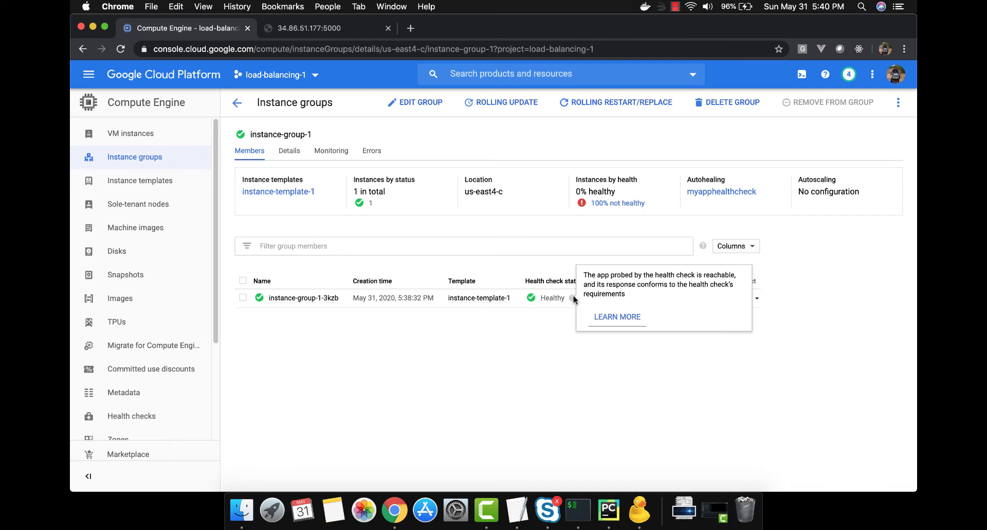
click(122, 50)
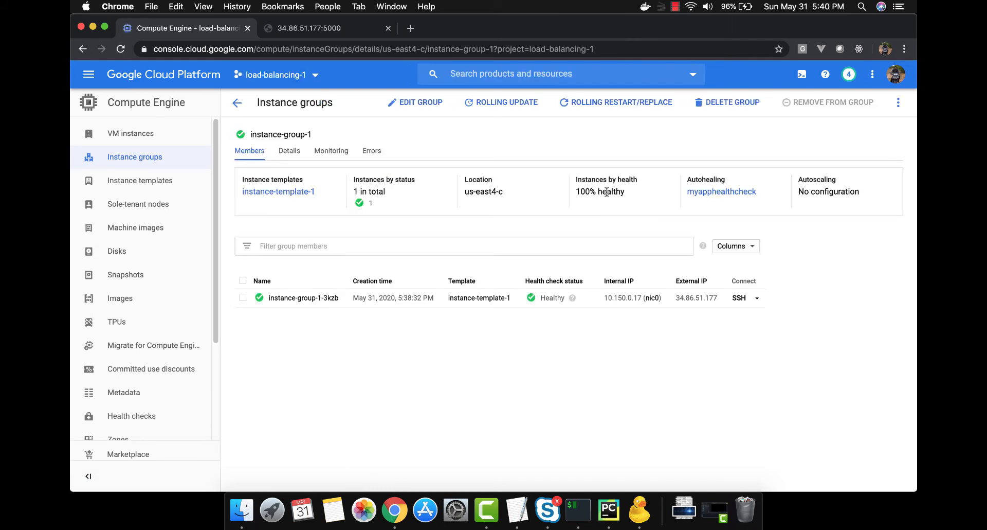
click(143, 134)
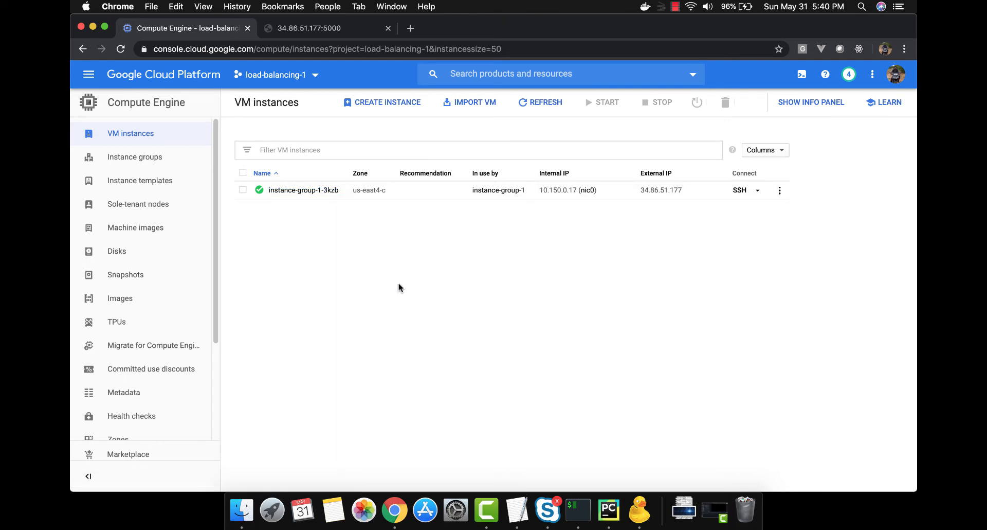
mouse_move(688, 191)
click(675, 6)
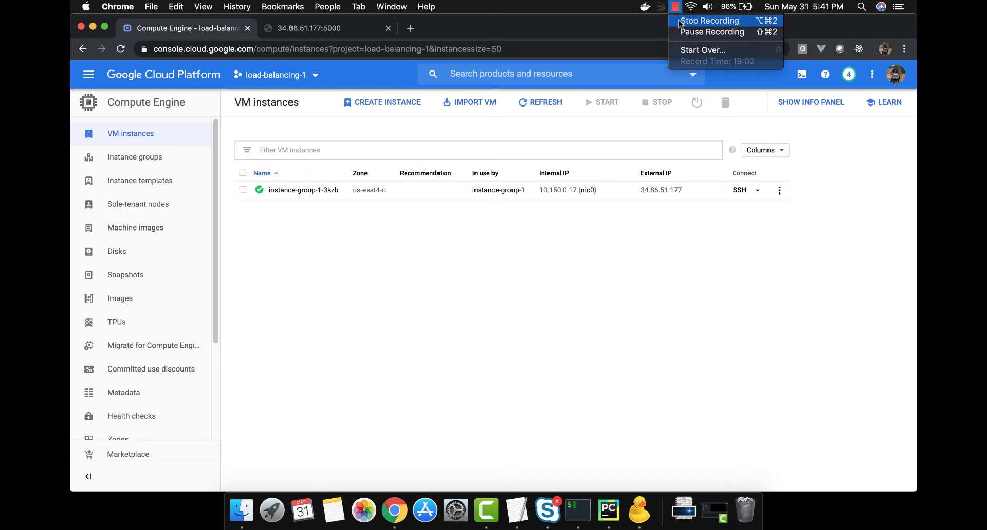
click(678, 22)
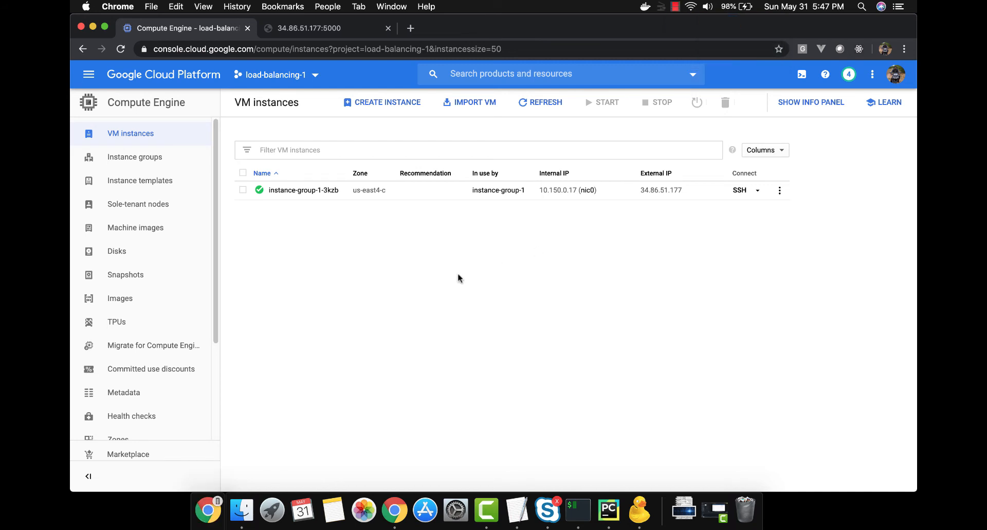
Delete instance-group-1 together with its member VM, check the VM instances list and return to the instance groups.
click(149, 158)
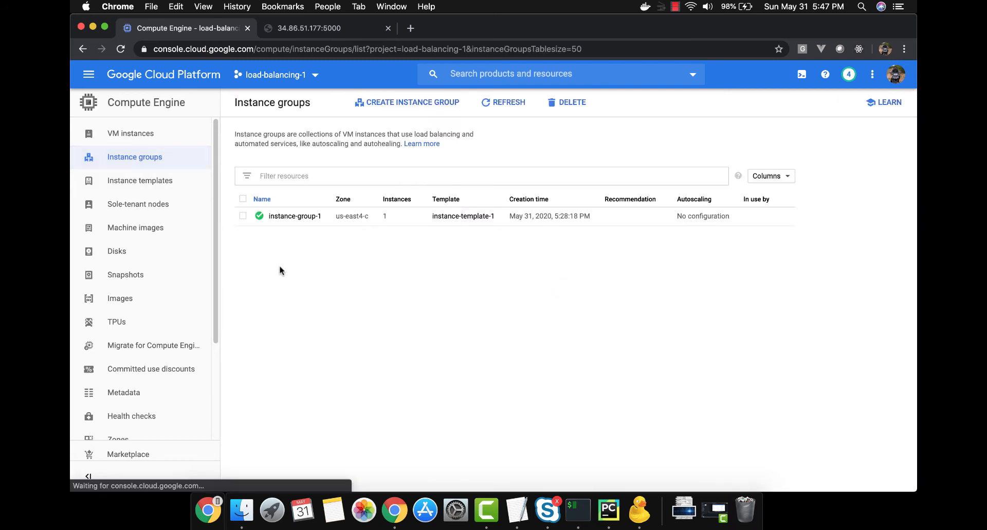
click(245, 203)
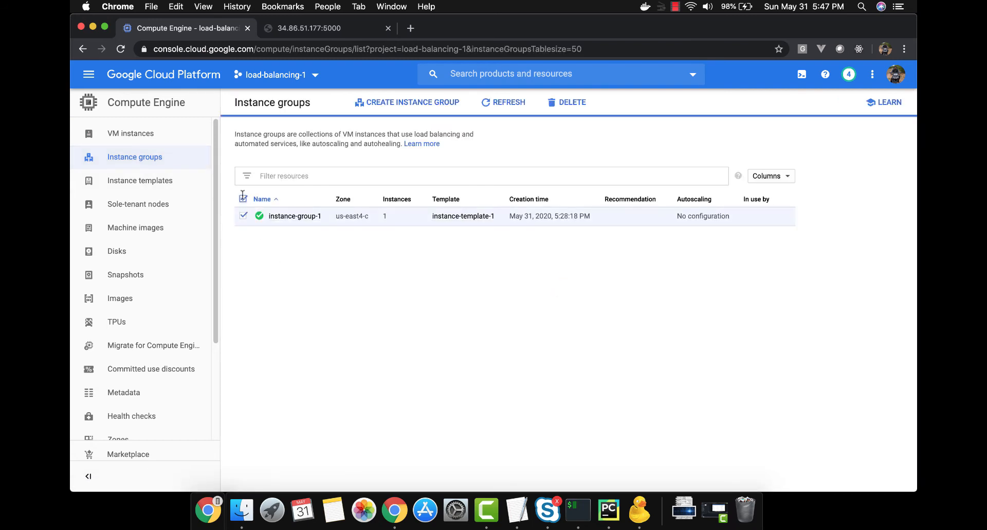
click(570, 104)
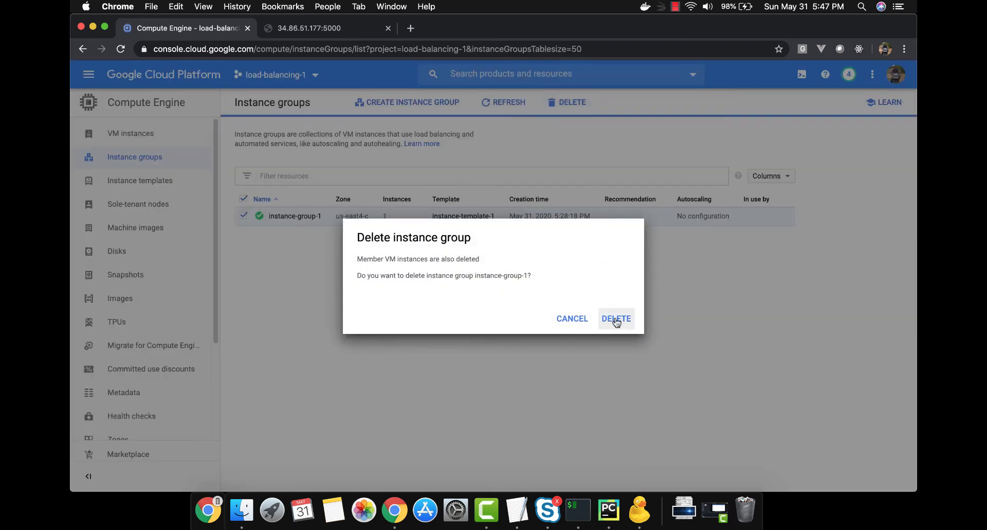
click(615, 318)
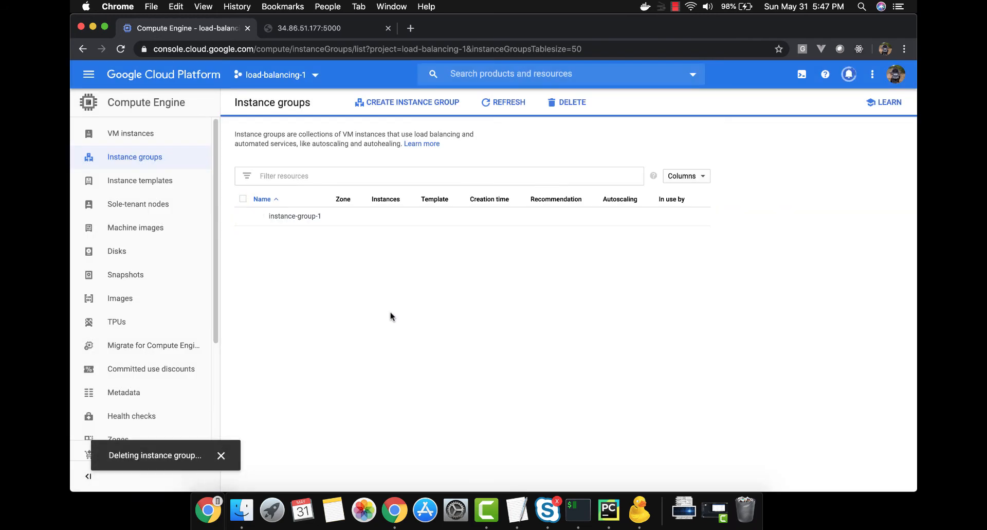
click(155, 136)
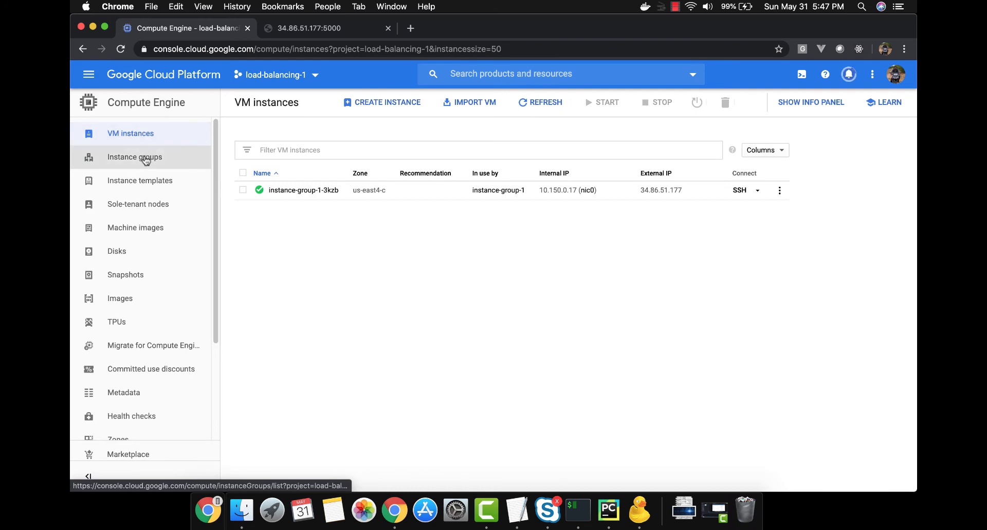
click(148, 157)
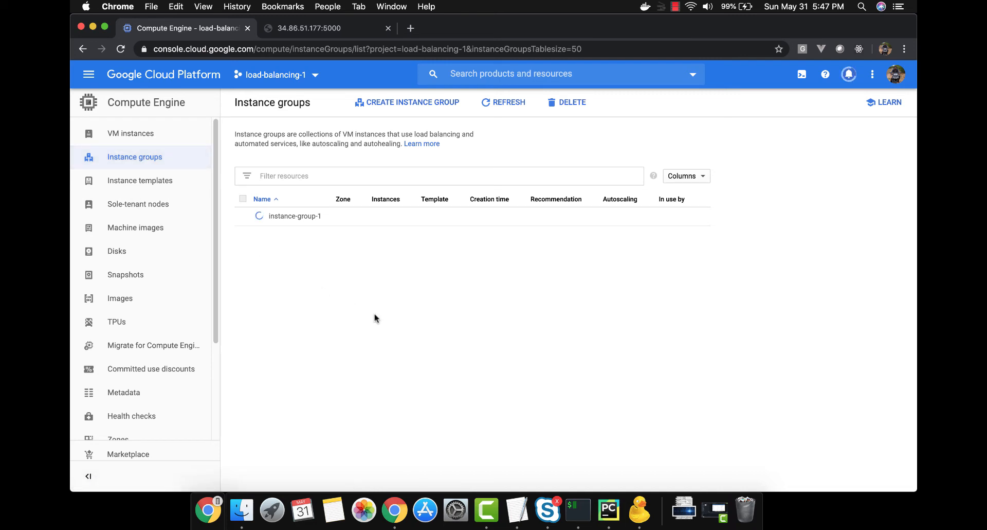
Start creating a managed instance group, set its location to multiple zones in region us-east4, and expand the zone configuration.
click(406, 102)
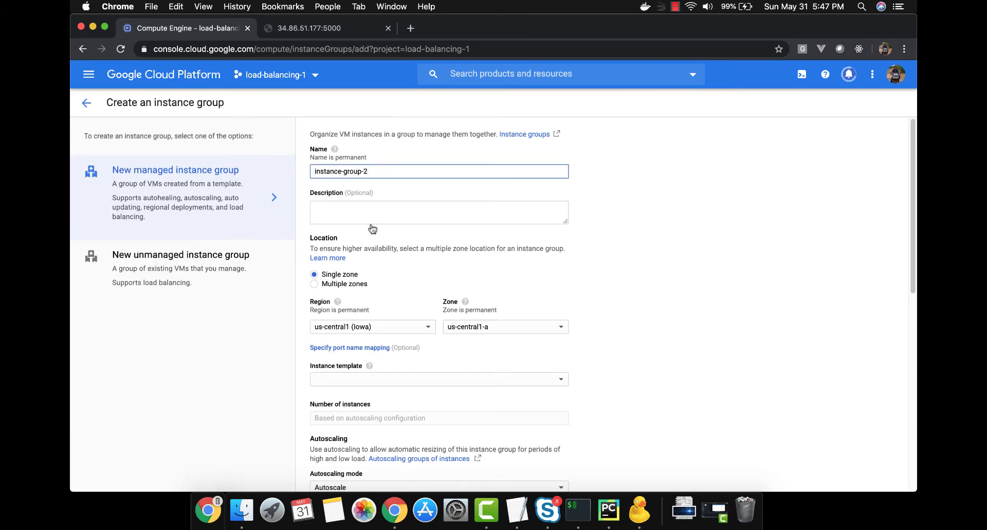
click(363, 283)
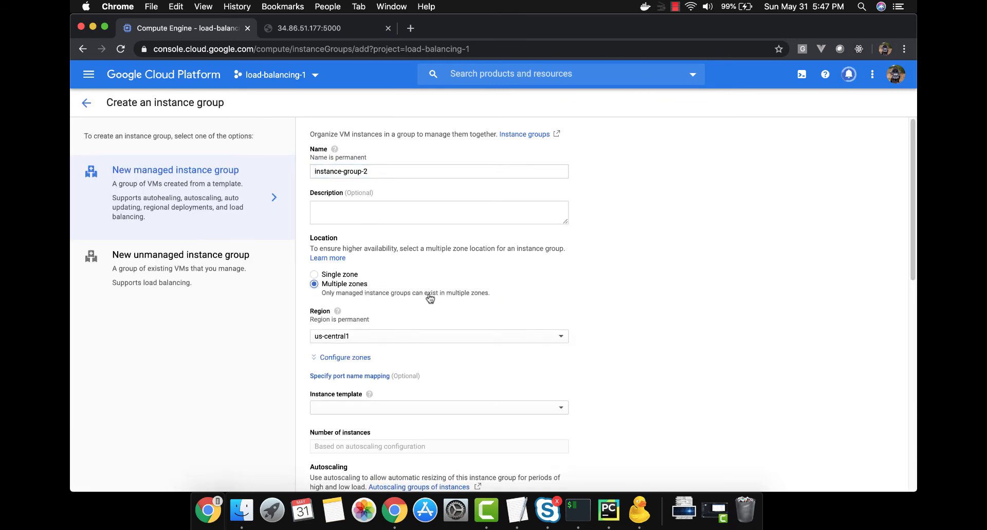
scroll(428, 292, down, 3)
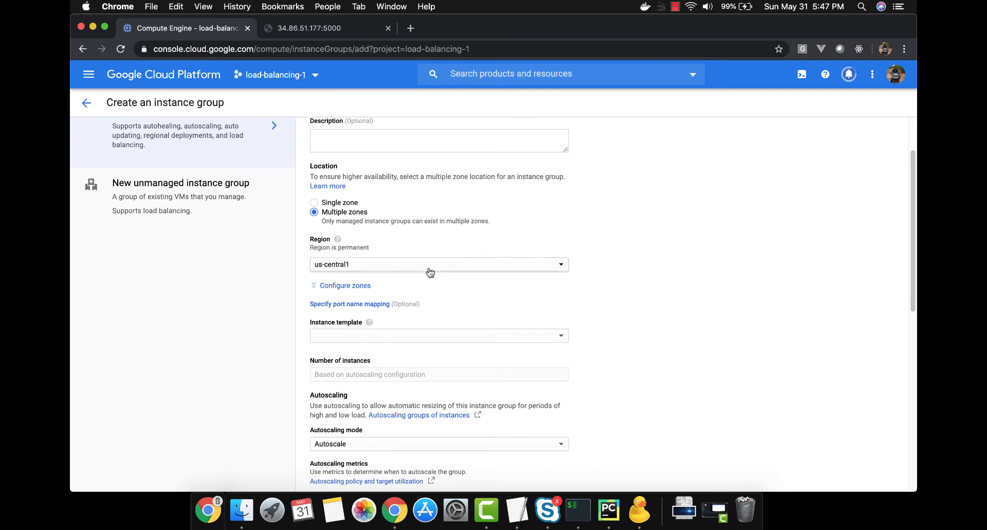
click(430, 266)
click(409, 290)
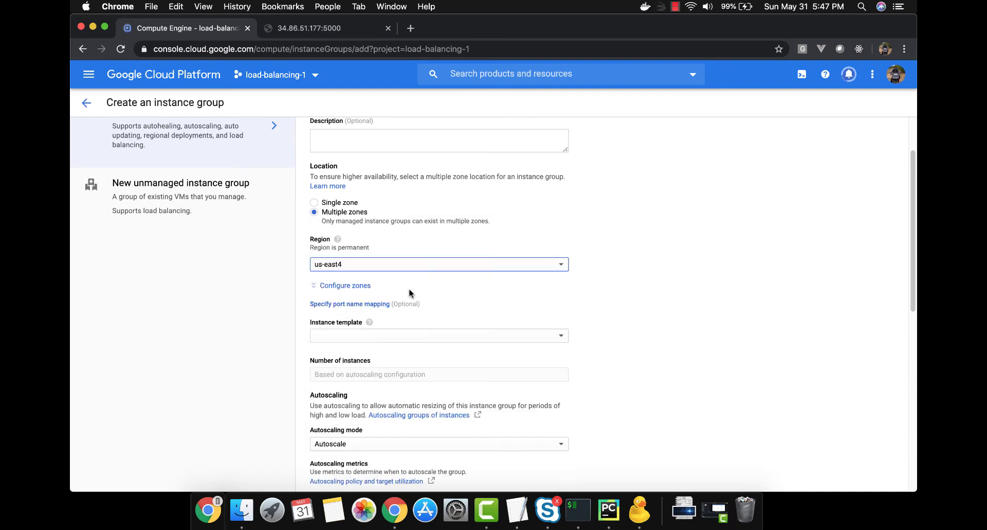
click(343, 287)
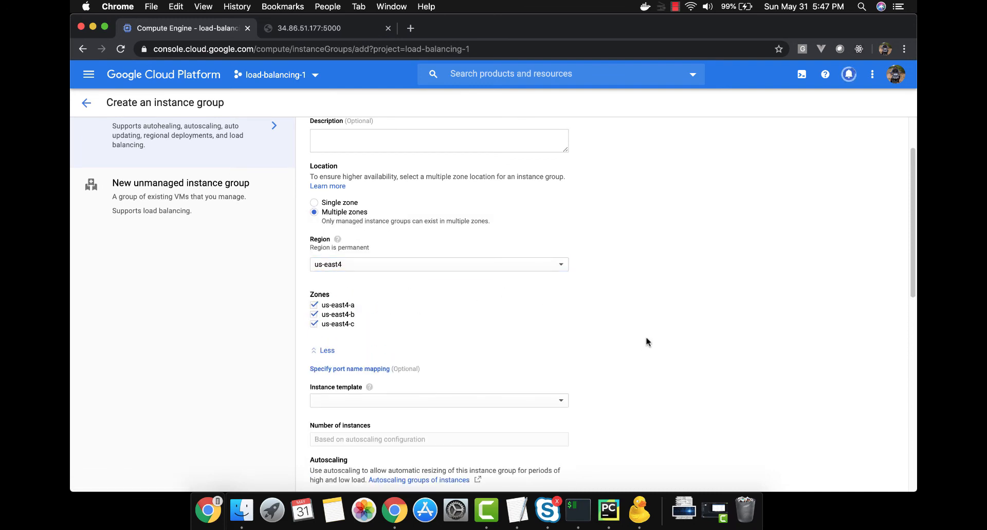
Choose instance-template-1 as the instance template, compare the available autoscaling modes and keep Autoscale.
scroll(646, 343, down, 5)
click(559, 262)
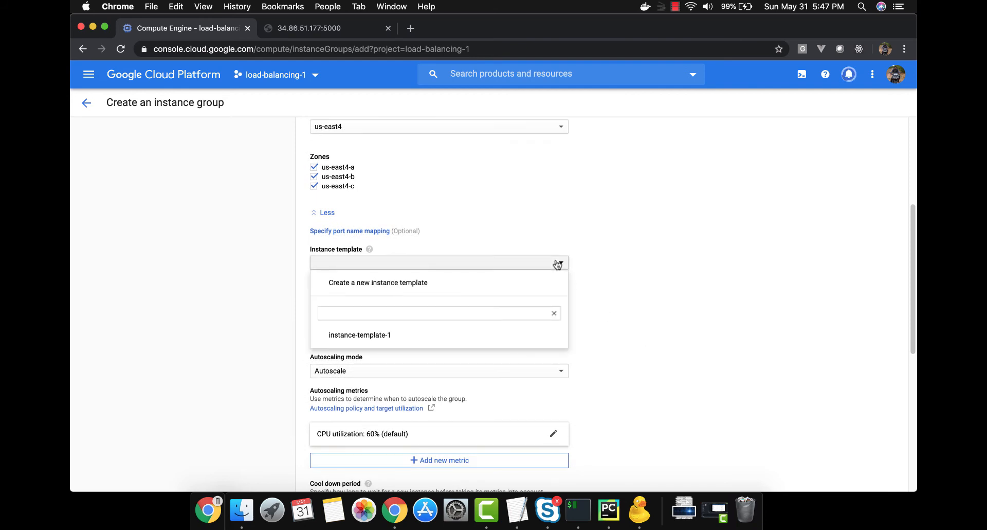
click(499, 342)
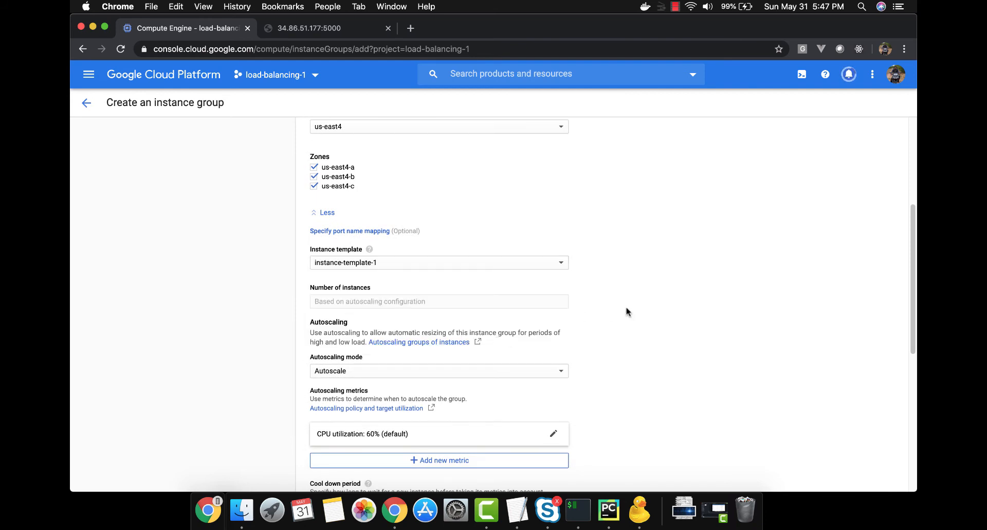
scroll(628, 311, down, 3)
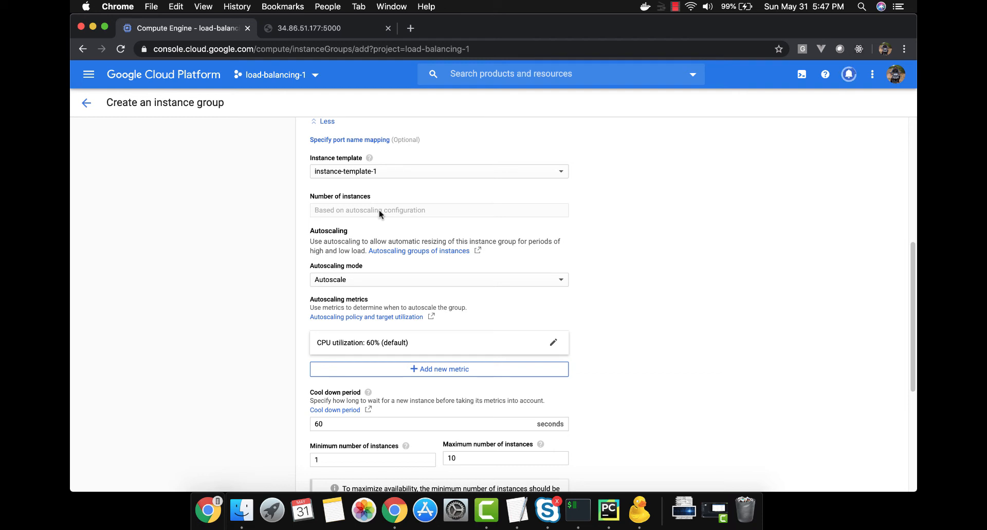
click(382, 460)
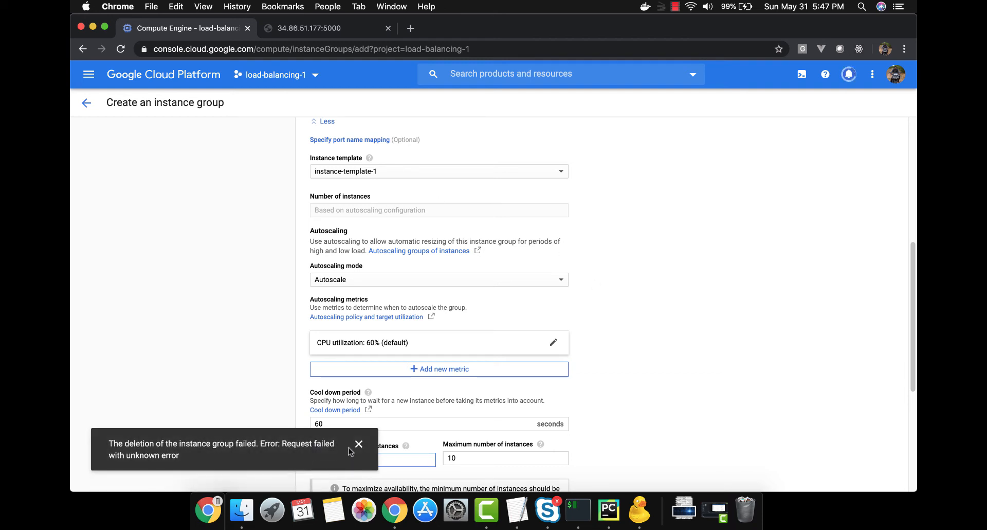
click(359, 443)
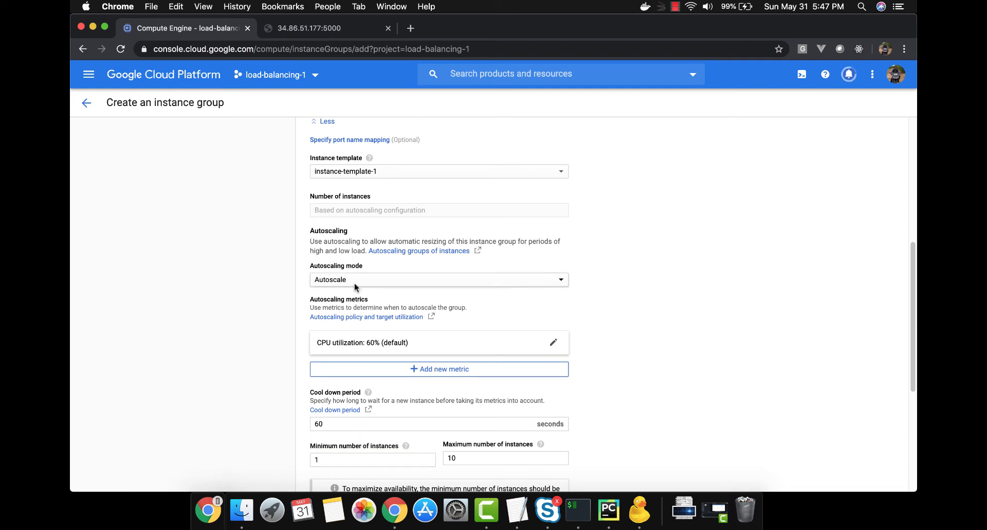
click(386, 280)
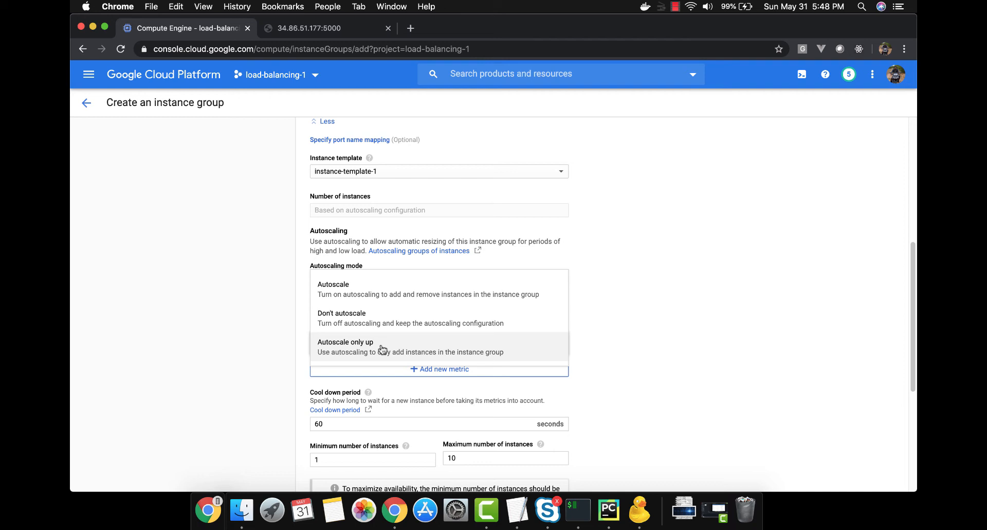
click(401, 298)
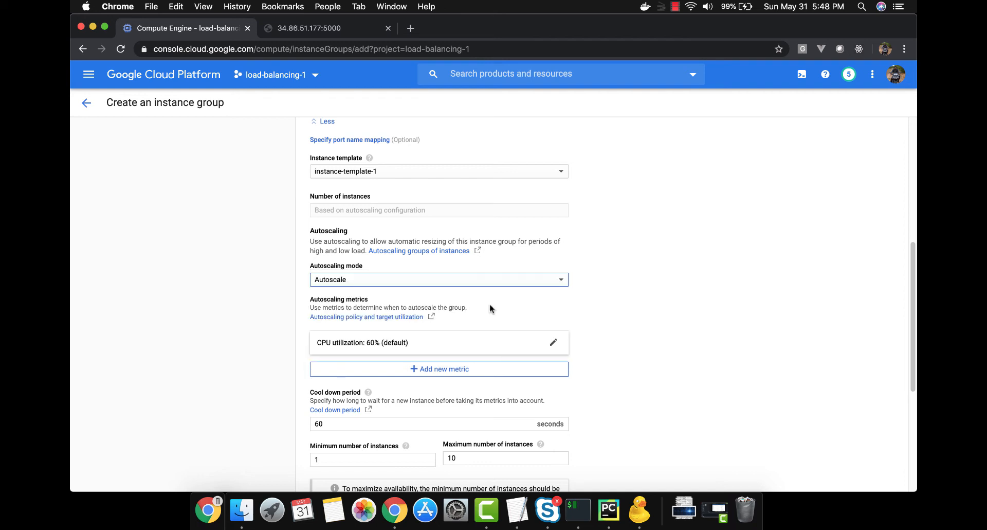
Add a new autoscaling metric of type HTTP load balancing utilization and examine its target utilization setting.
scroll(580, 321, down, 4)
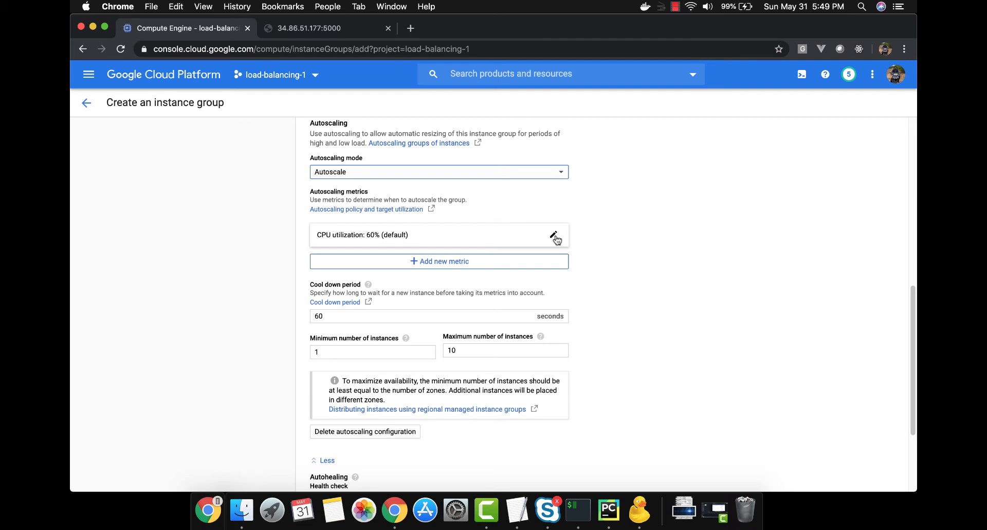
click(521, 264)
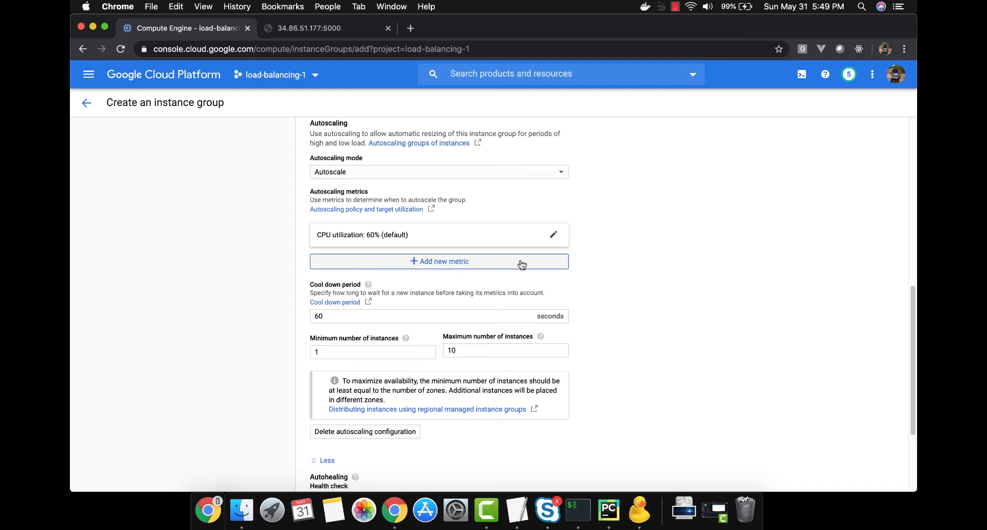
click(482, 300)
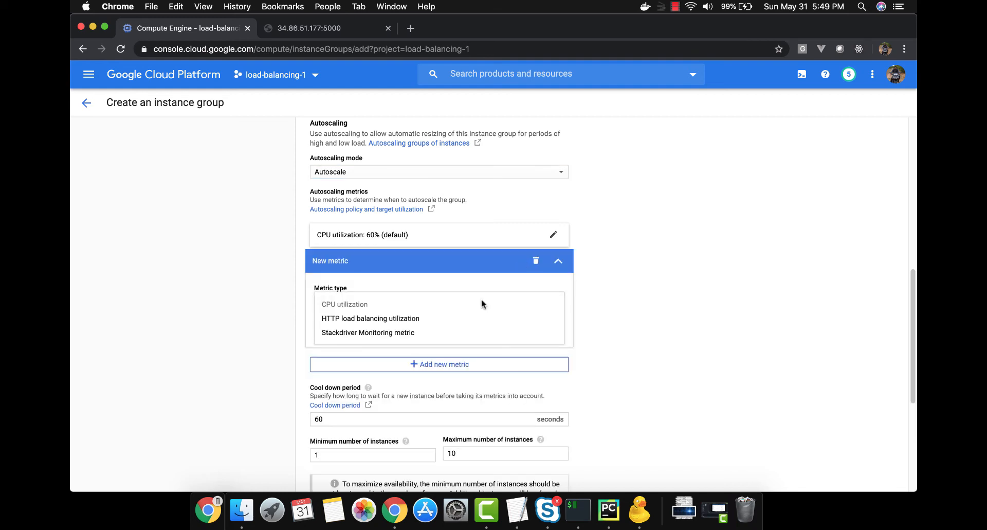
click(465, 321)
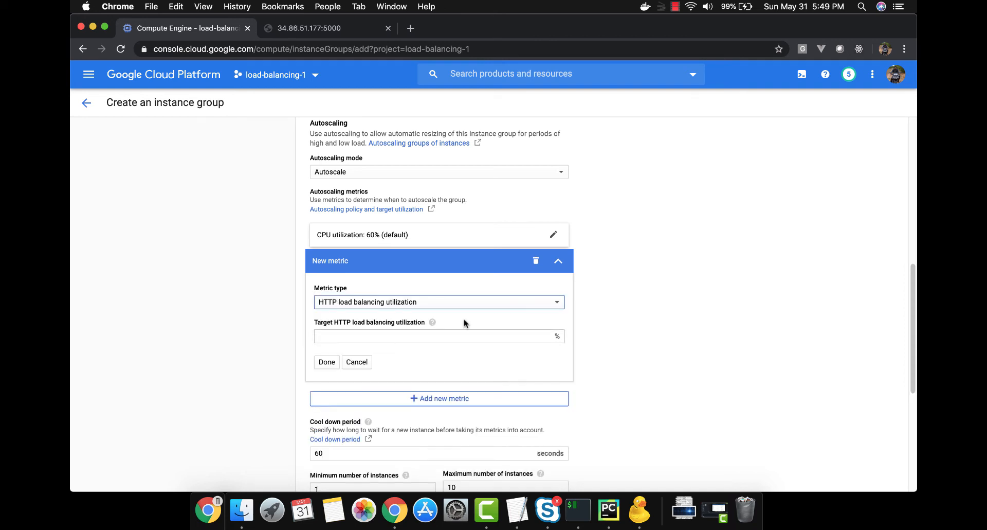
click(458, 337)
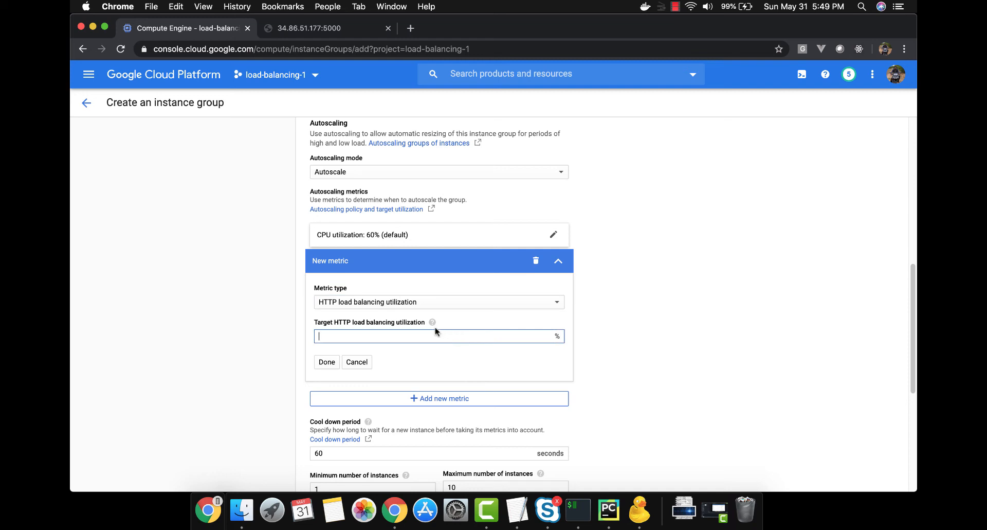
mouse_move(433, 323)
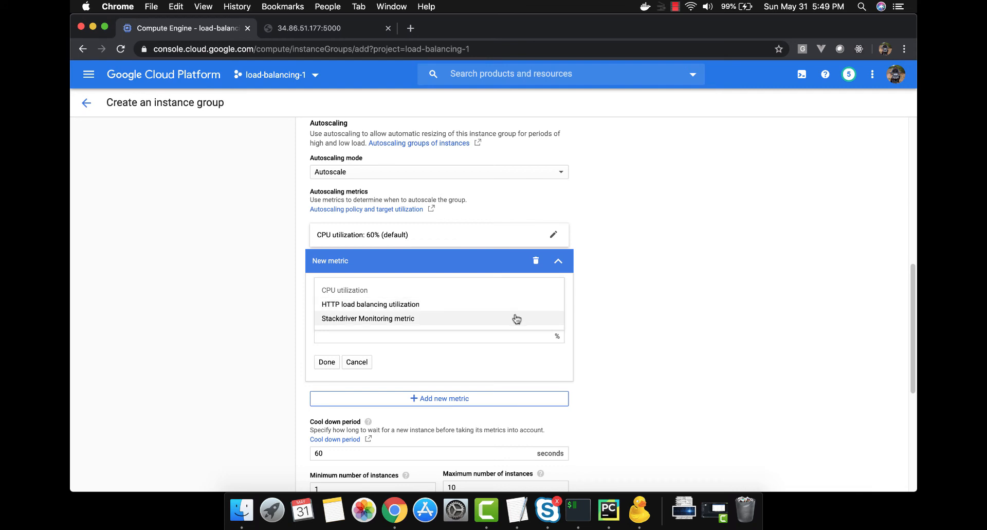
Change the new metric's type to Stackdriver Monitoring metric and set its export scope to Time series per instance.
click(515, 319)
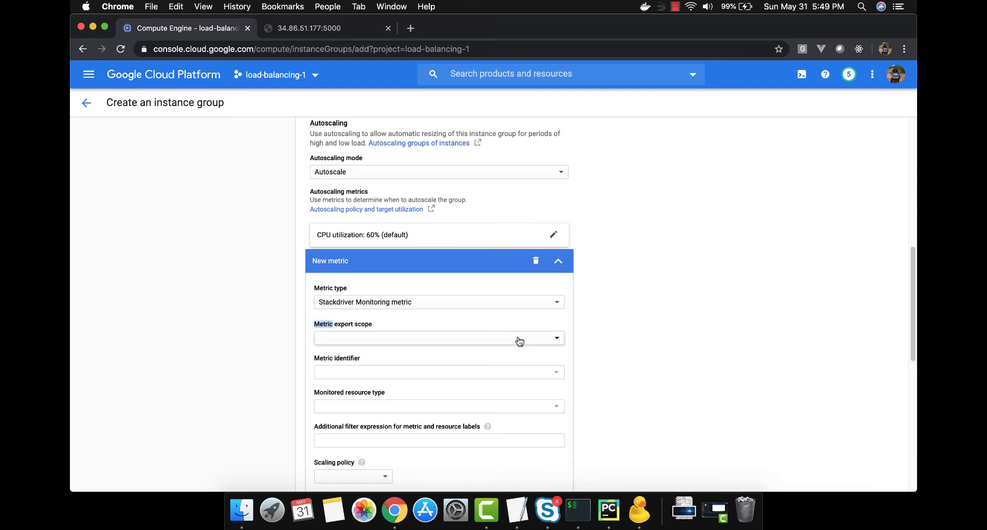
click(619, 330)
click(557, 338)
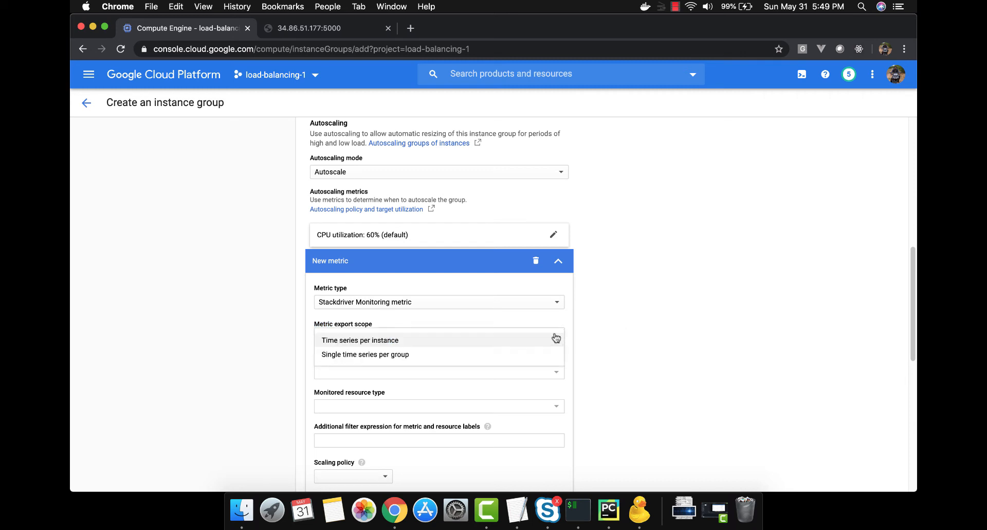
click(526, 340)
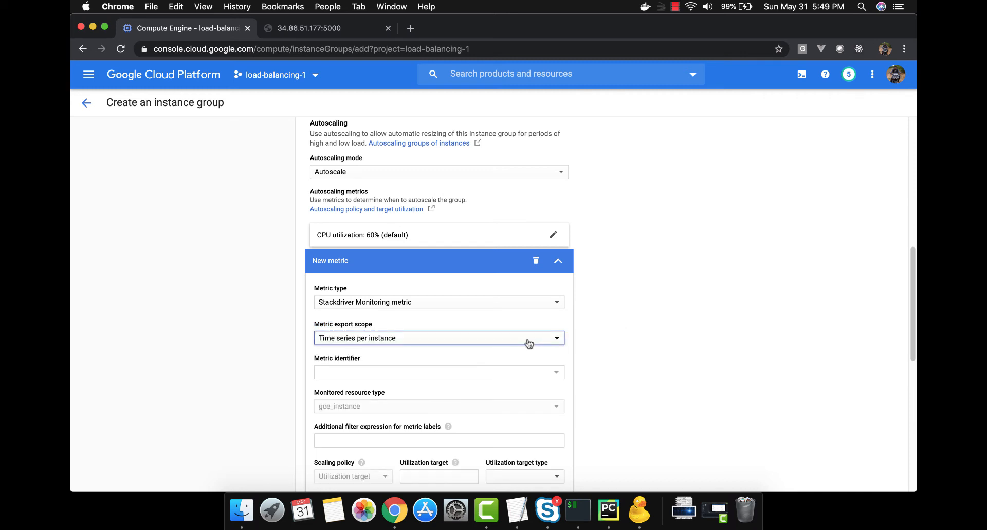
Look through the available metric identifiers, collapse the Stackdriver Monitoring metric and delete it.
click(499, 372)
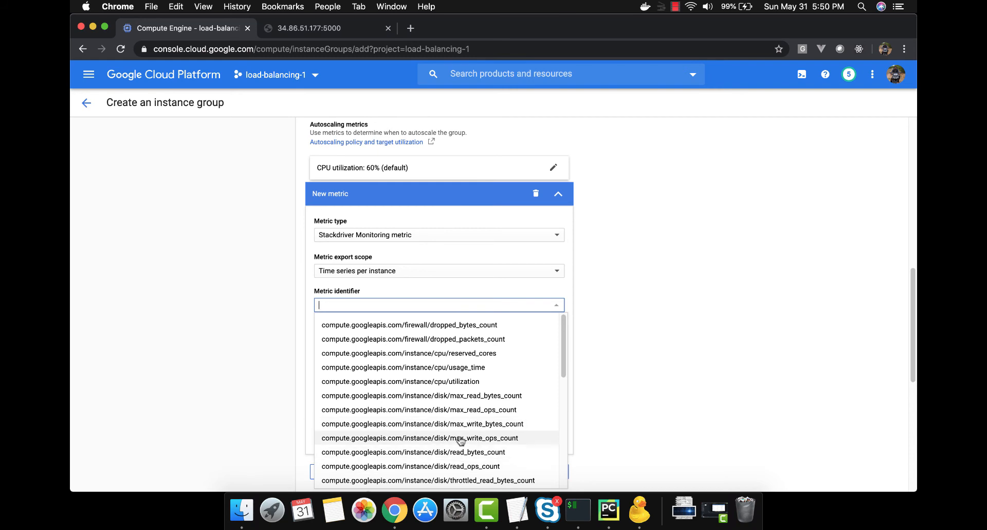
scroll(455, 437, down, 10)
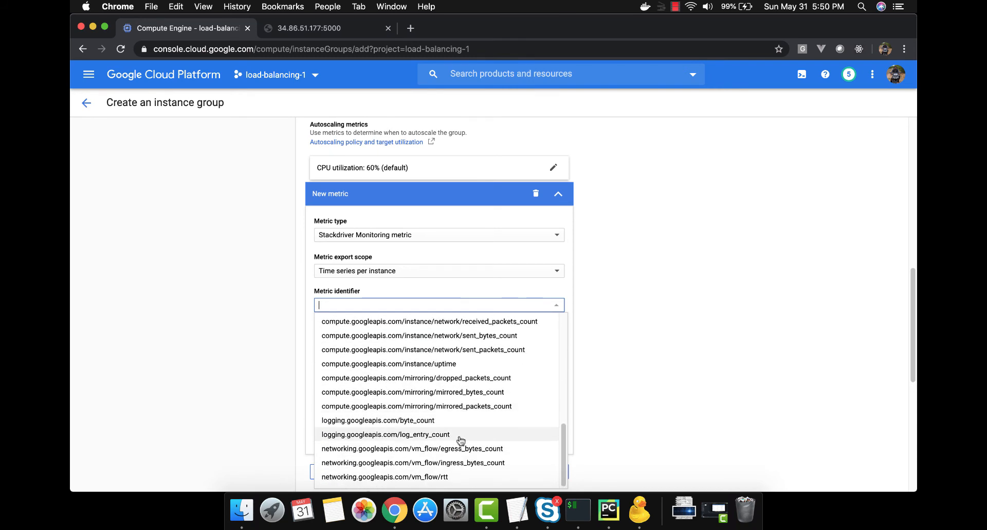
click(559, 196)
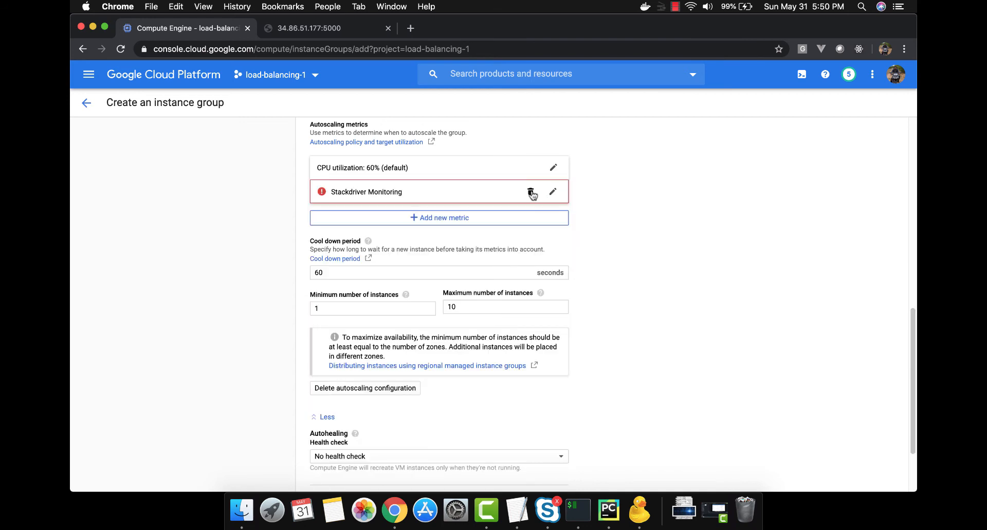
click(531, 193)
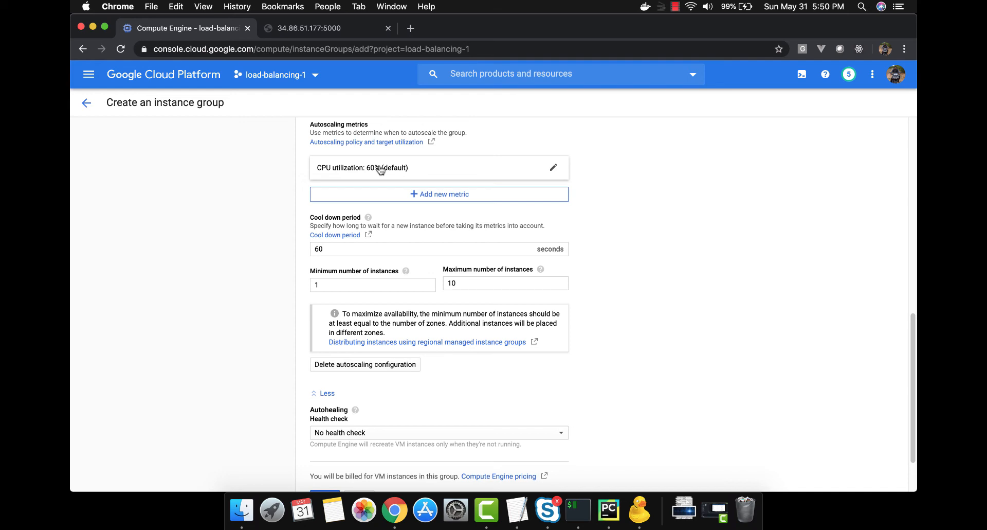
Set the maximum number of instances to 2 and create the instance group without a health check.
click(348, 283)
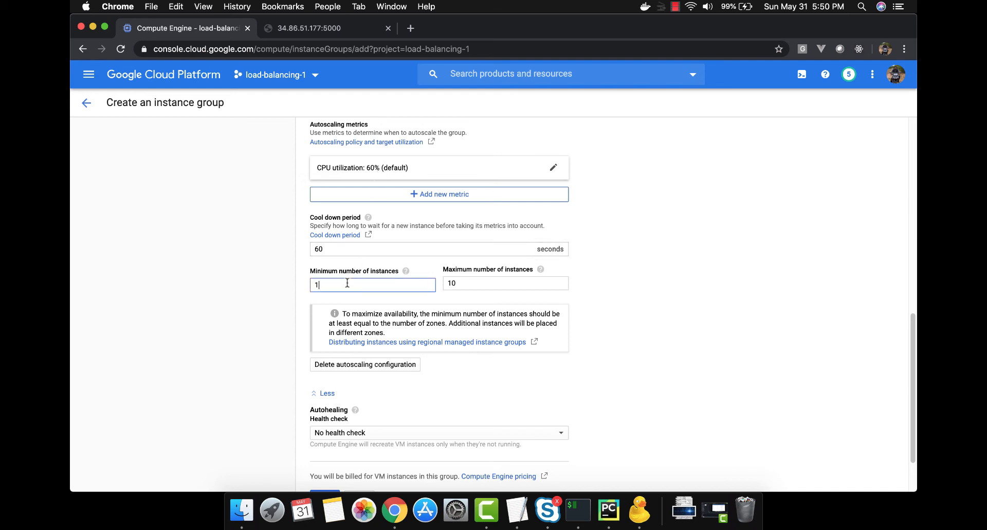
double_click(453, 283)
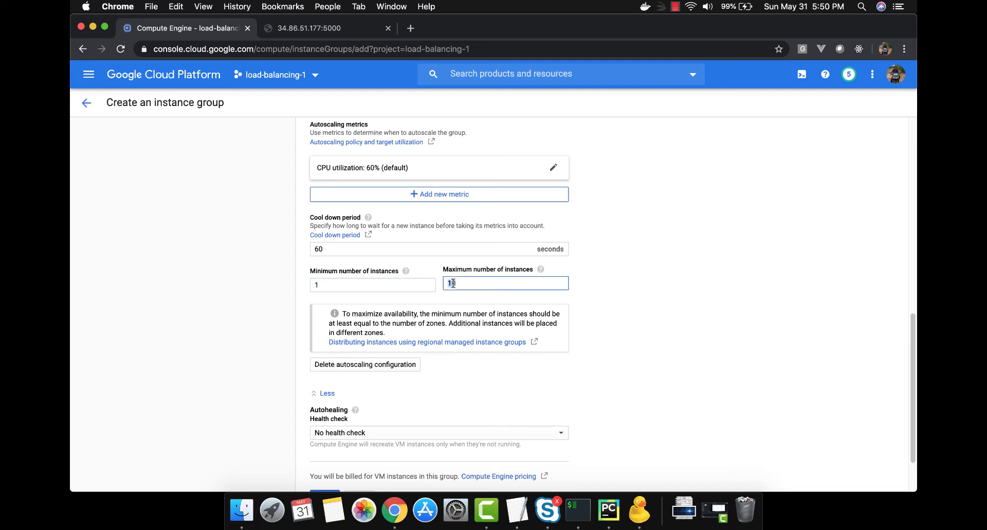
text(2)
click(618, 326)
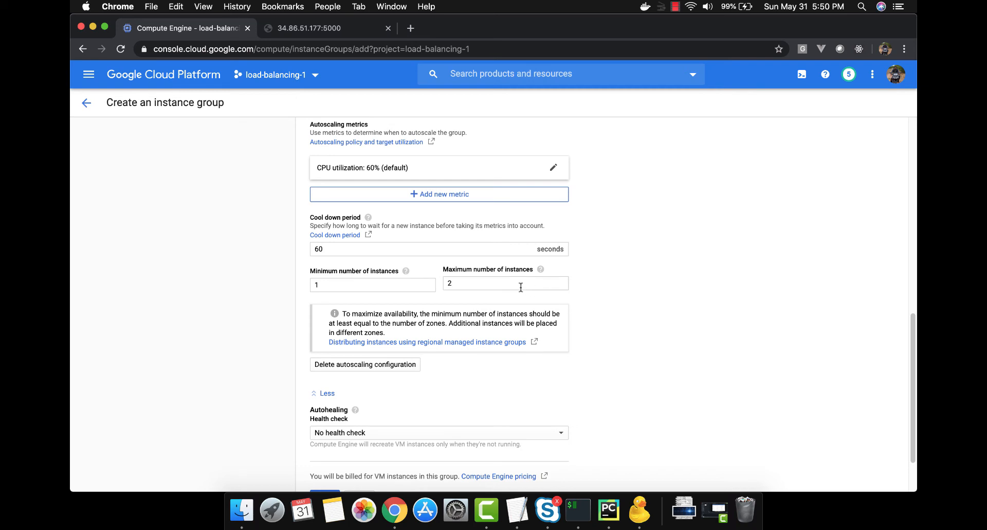
drag(504, 283, 447, 282)
scroll(633, 331, down, 2)
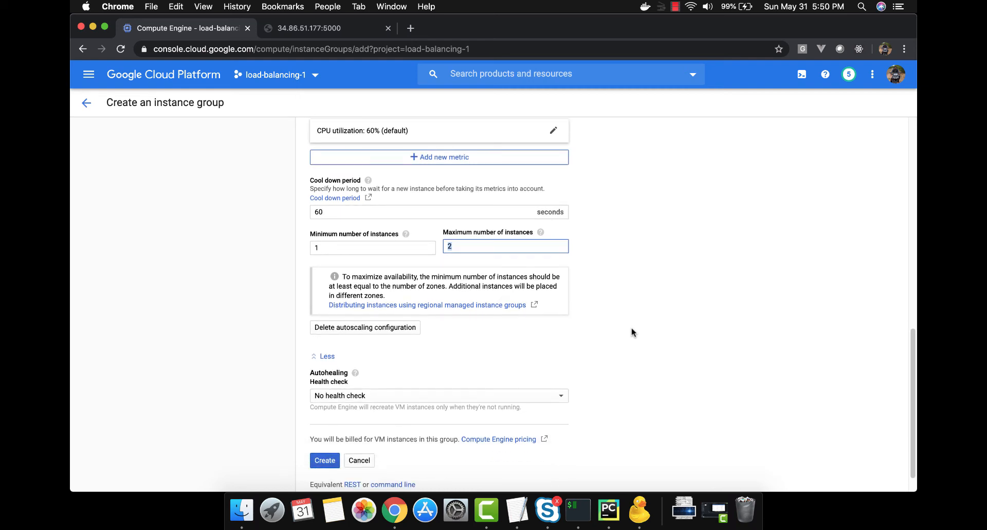
click(422, 247)
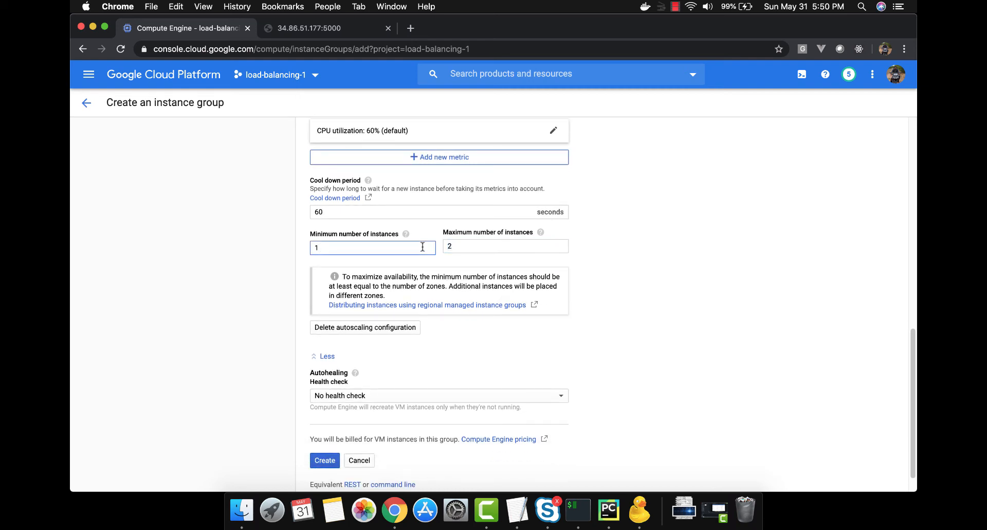
click(463, 248)
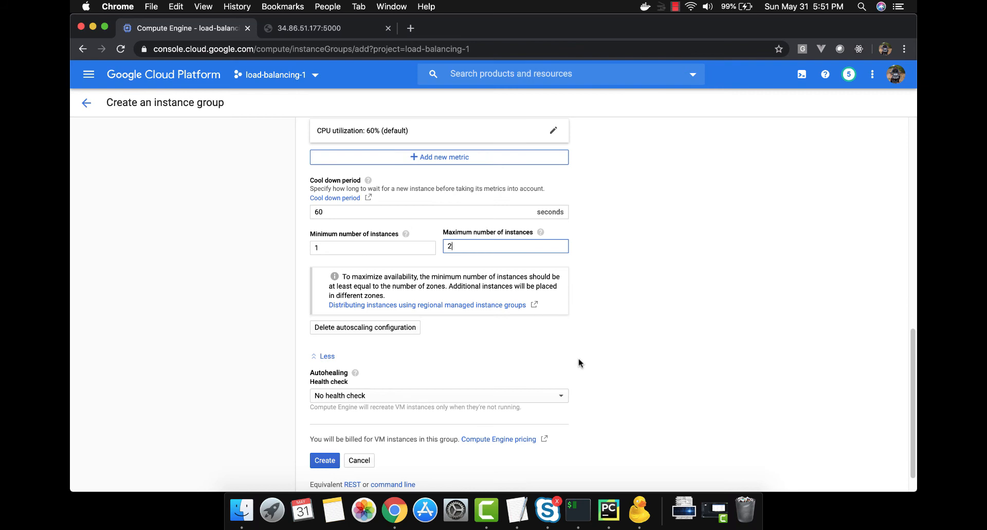
scroll(580, 363, down, 2)
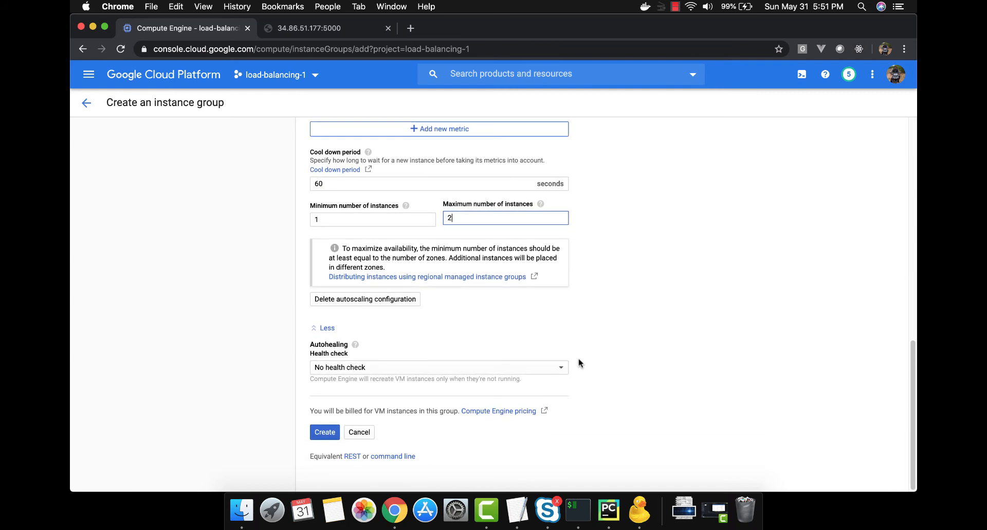
click(325, 434)
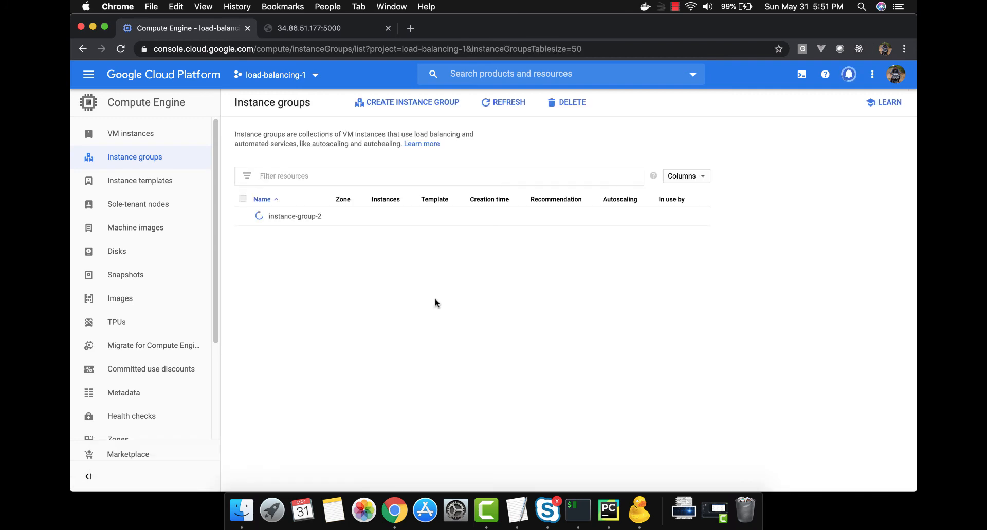
Check the VM instances list, return to the instance groups and view the members of instance-group-2.
click(157, 134)
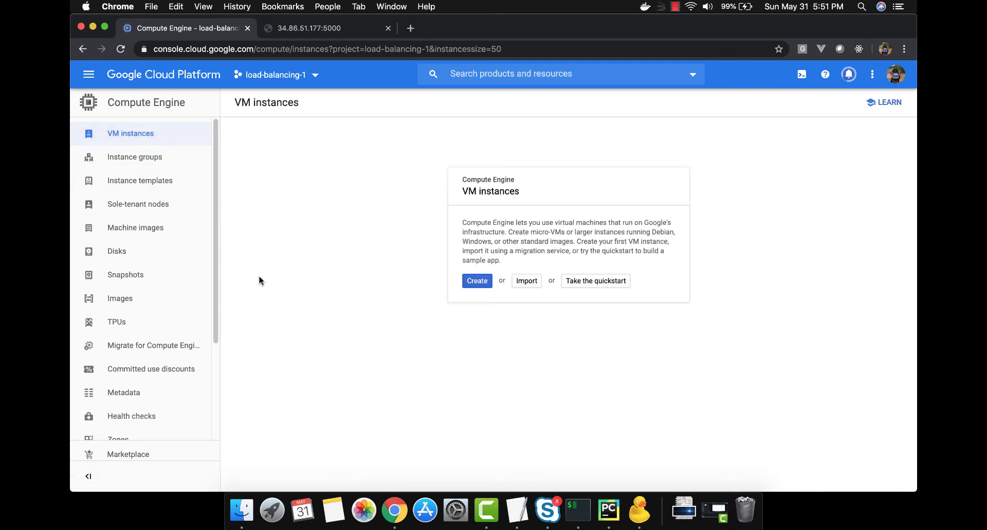
click(172, 166)
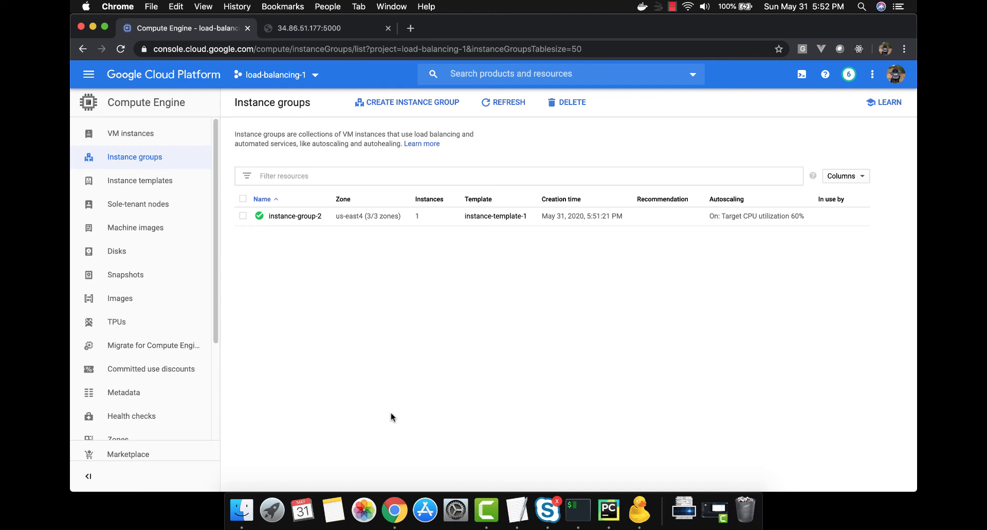
click(299, 218)
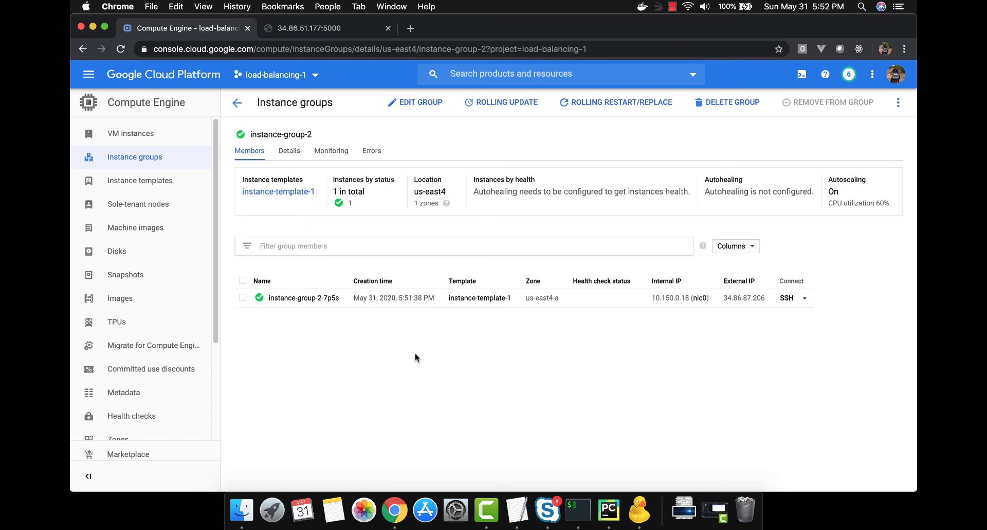
Copy the external IP of instance-group-2-7p5s from the VM instances list and load it on port 5000 in the second browser tab.
click(155, 134)
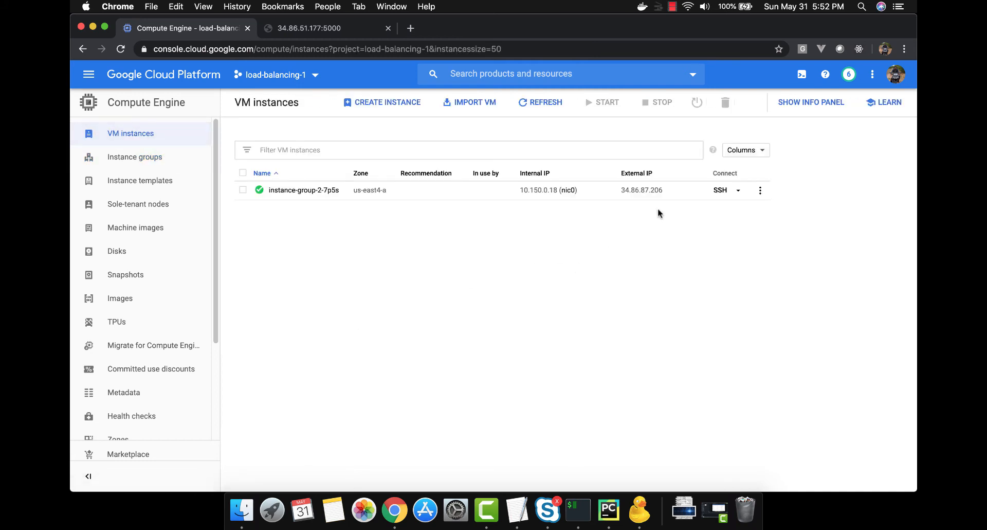
click(669, 190)
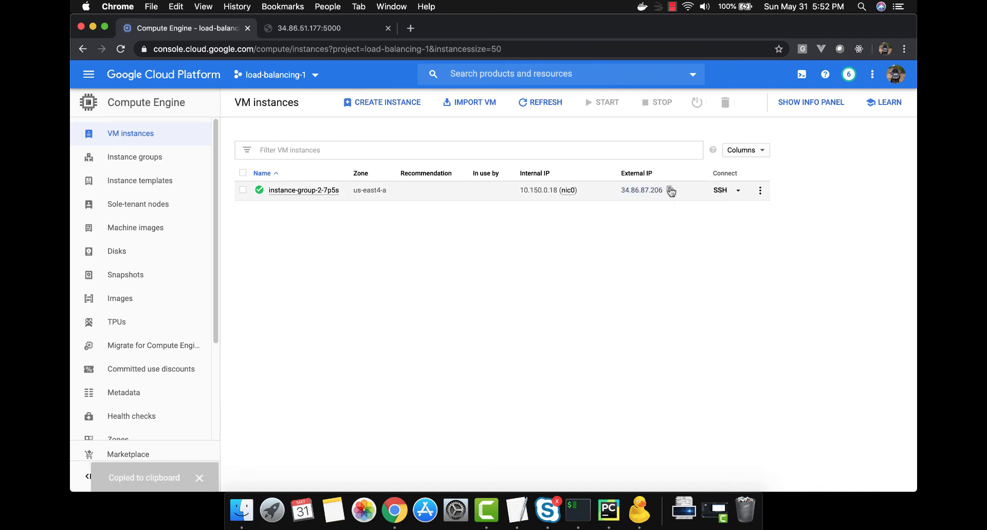
click(341, 29)
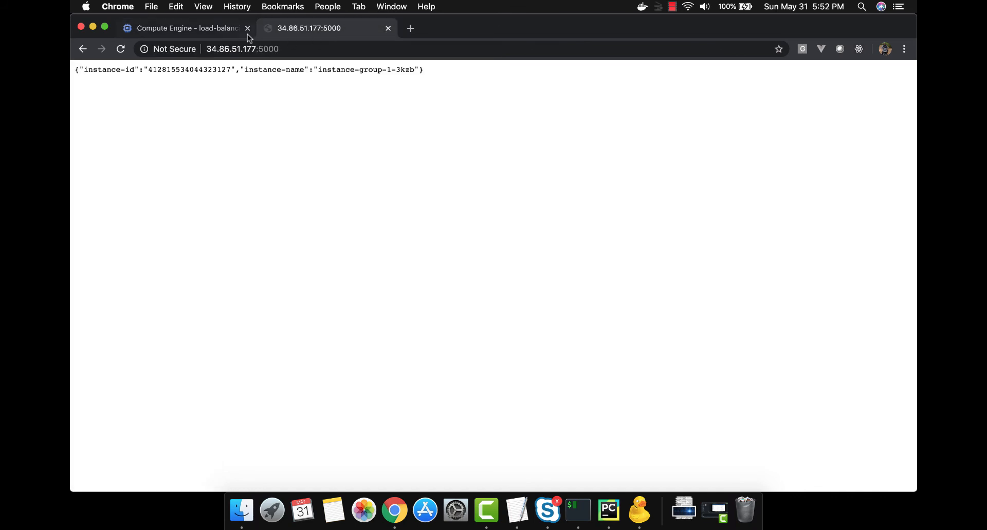
click(255, 48)
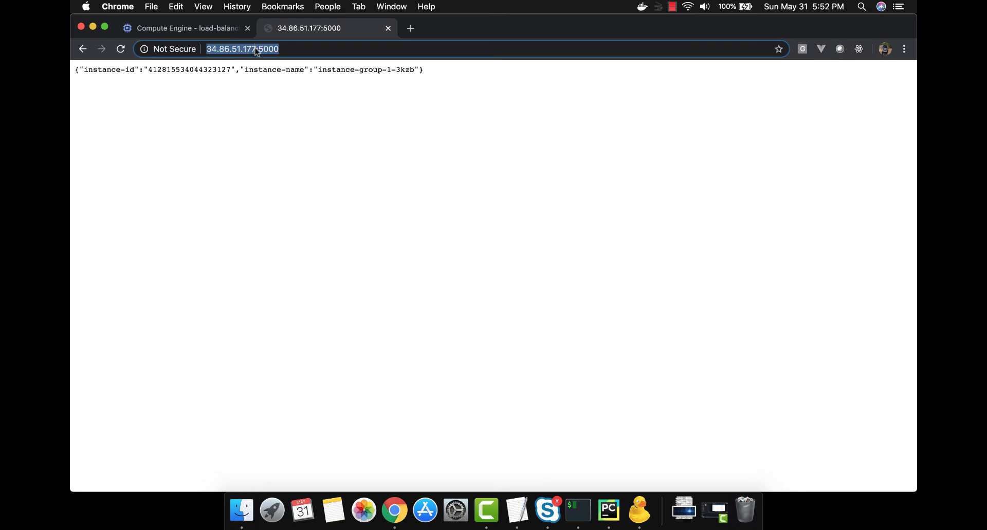
click(255, 48)
drag(255, 48, 192, 51)
key(ctrl+v)
key(Return)
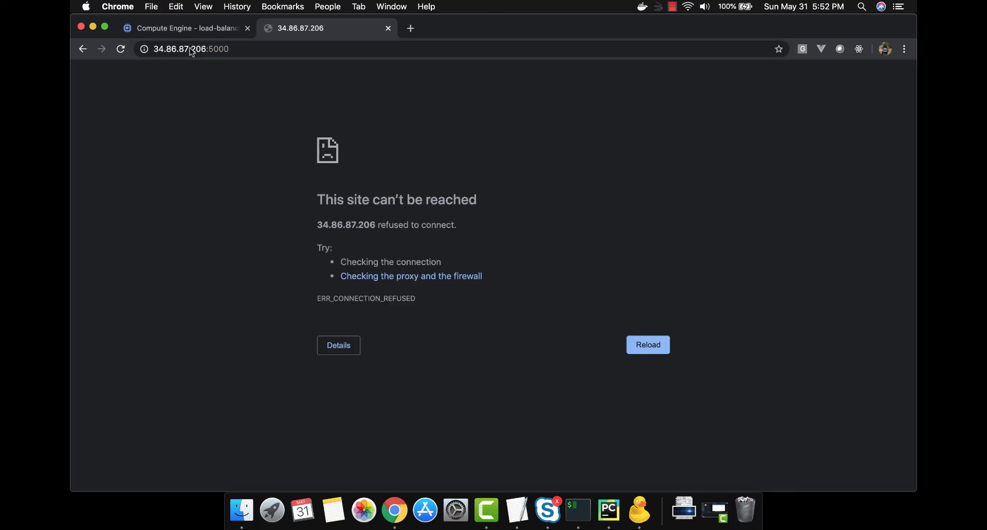
Reload the app page at 34.86.87.206:5000 and go back to the VM instances list.
click(195, 32)
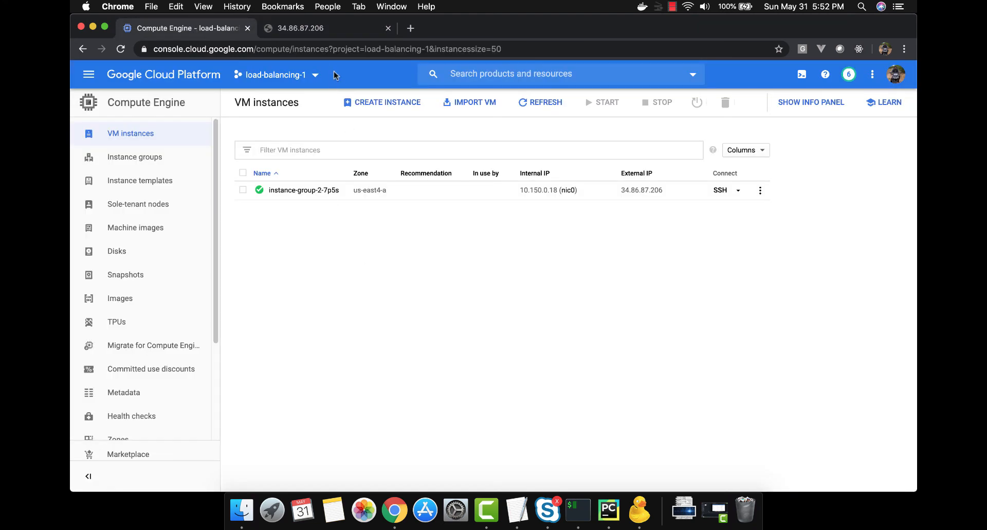
click(332, 29)
click(649, 354)
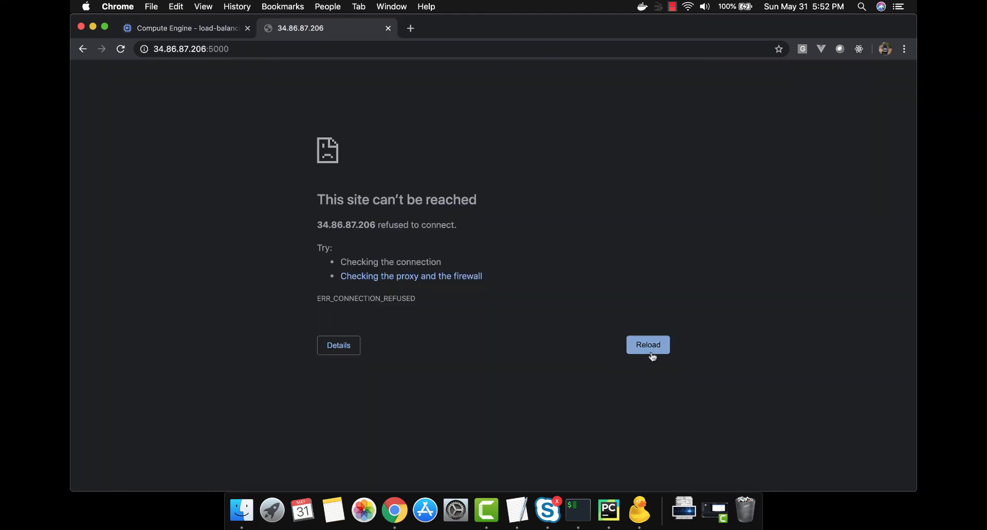
click(193, 30)
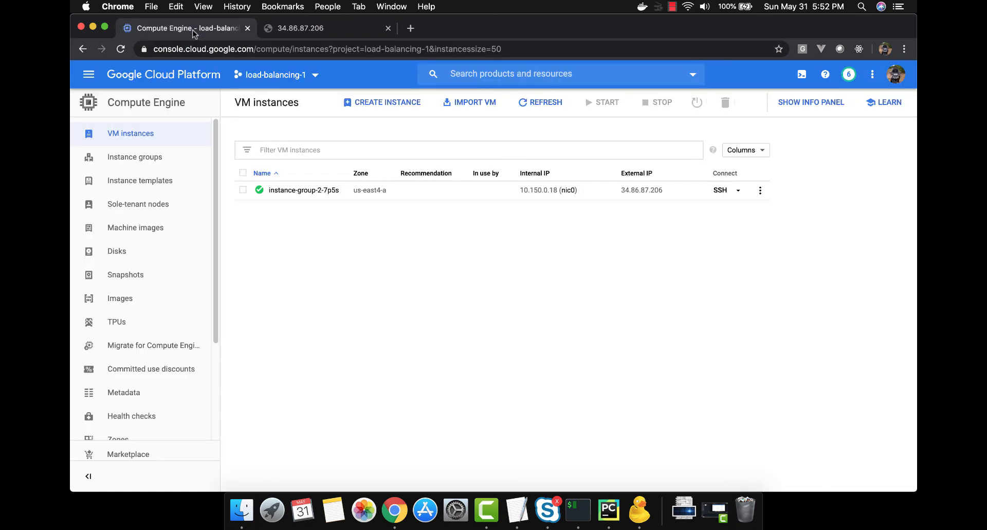
Replace the app's browser tab with a fresh one, load 34.86.87.206:5000 and check the returned instance details.
click(292, 29)
click(297, 49)
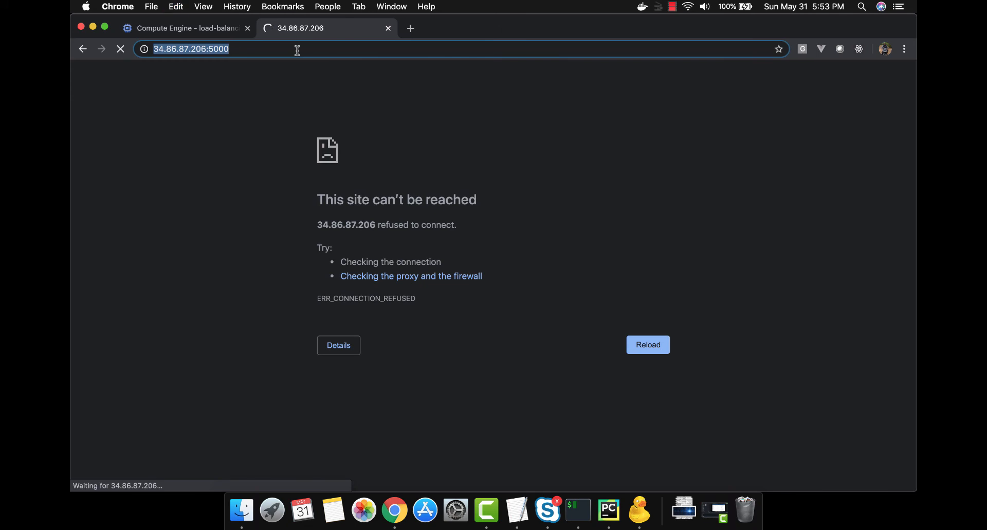
click(388, 28)
click(271, 29)
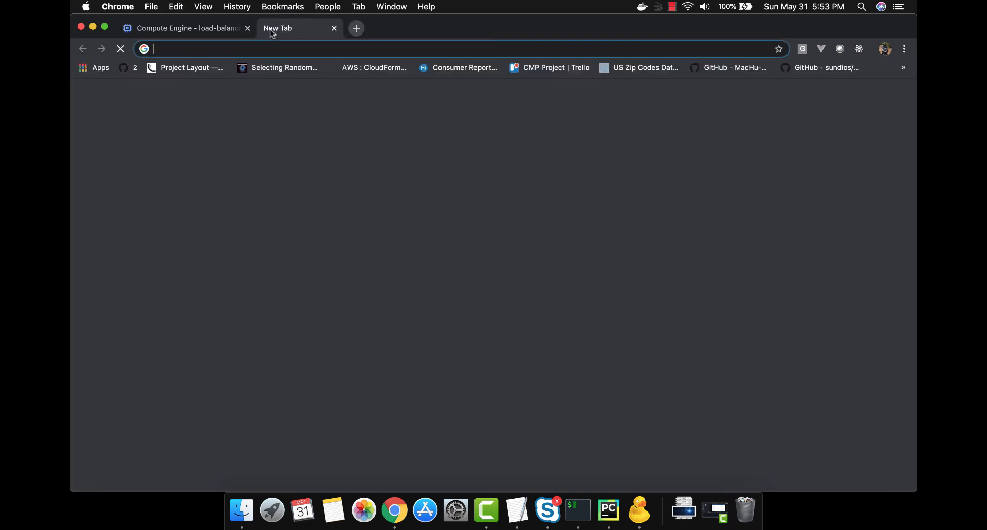
key(super+v)
key(Return)
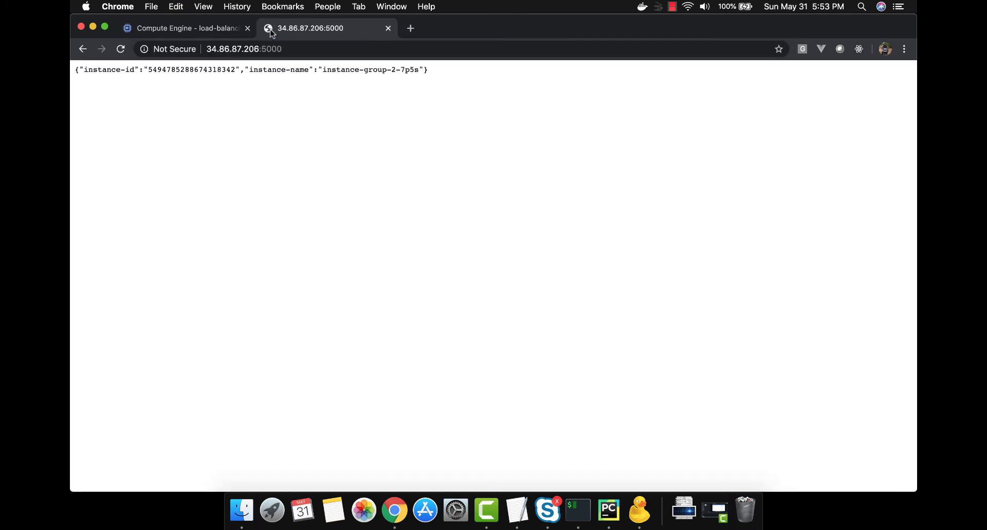
triple_click(272, 70)
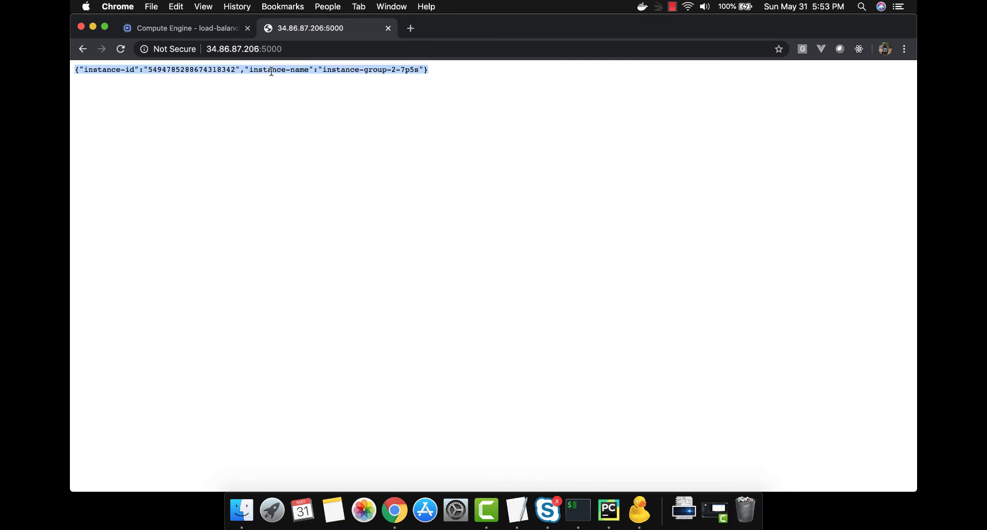
click(272, 71)
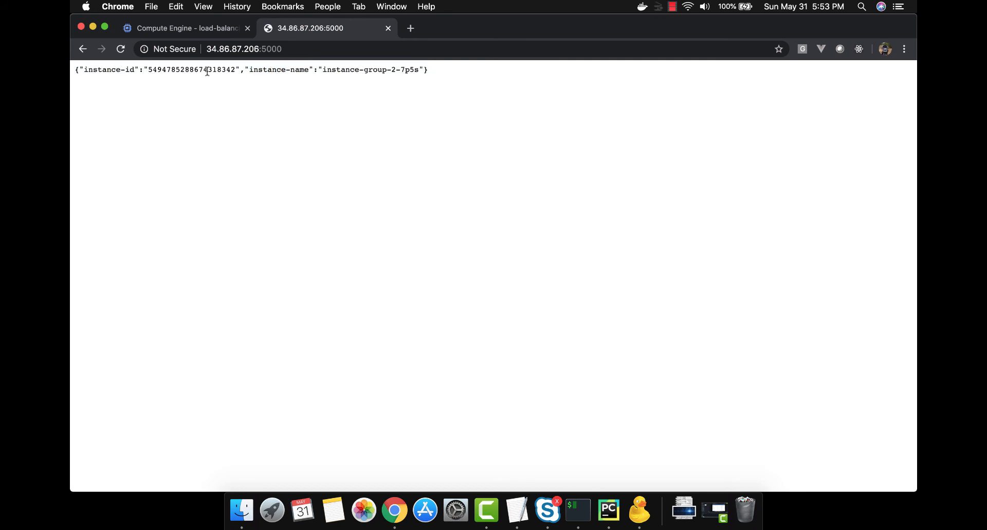
Copy the IP address from the app page's URL and switch to the ab command in the TextEdit notes.
click(208, 31)
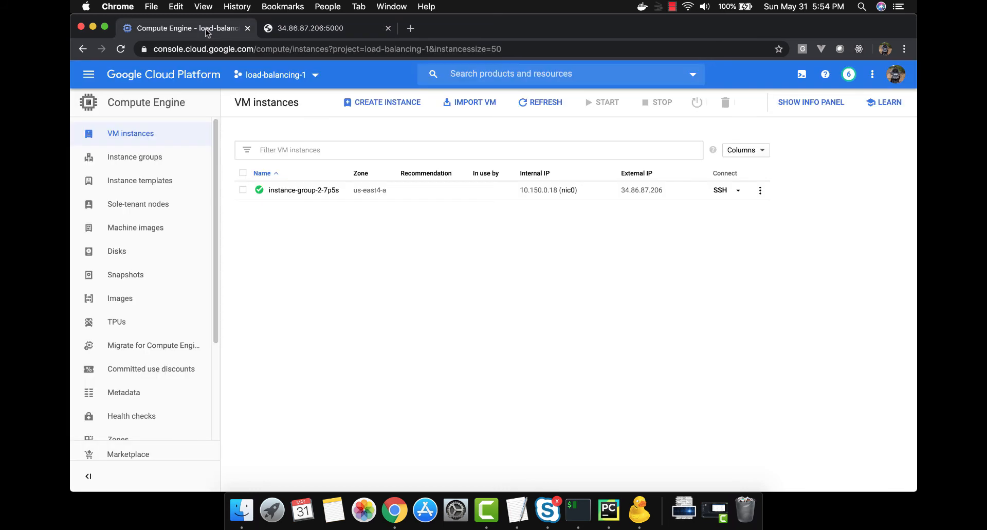
click(309, 29)
click(256, 49)
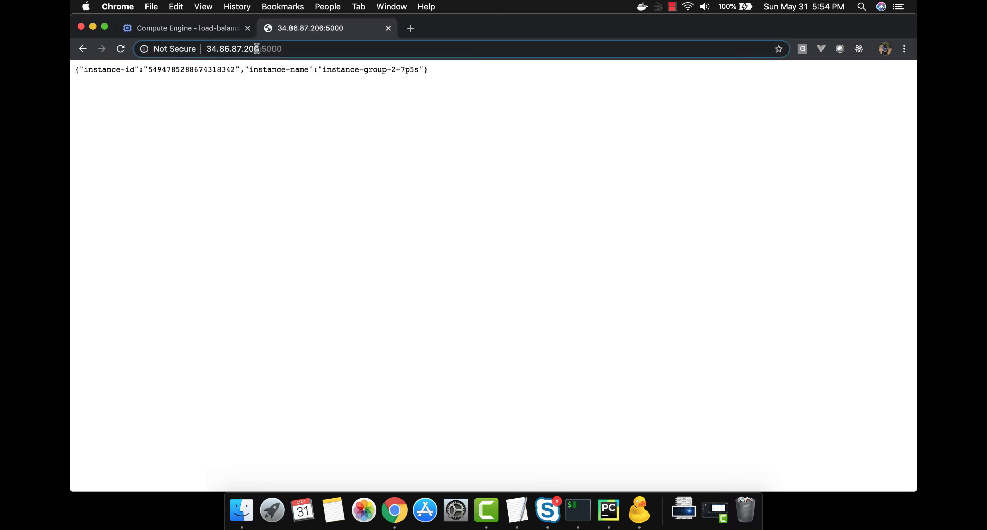
click(256, 49)
drag(258, 49, 205, 50)
click(516, 508)
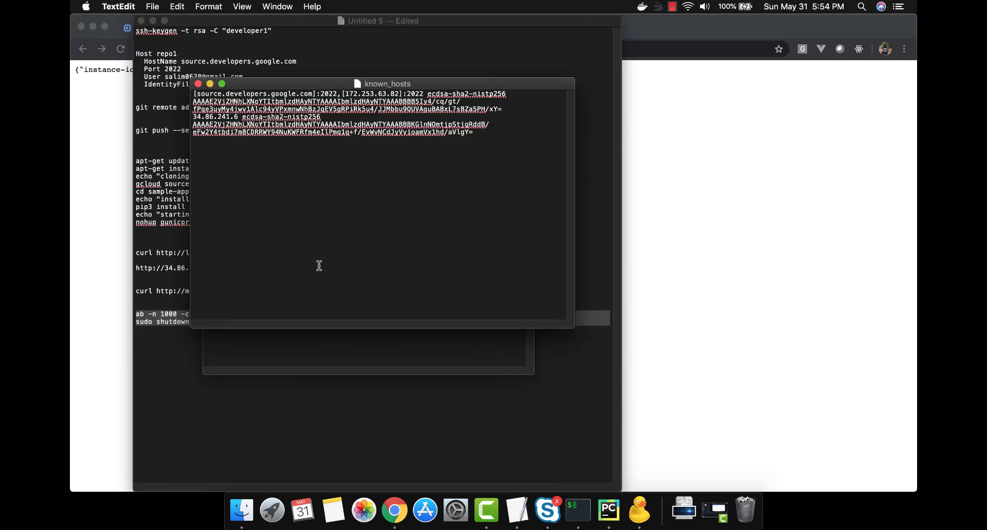
click(176, 229)
click(318, 313)
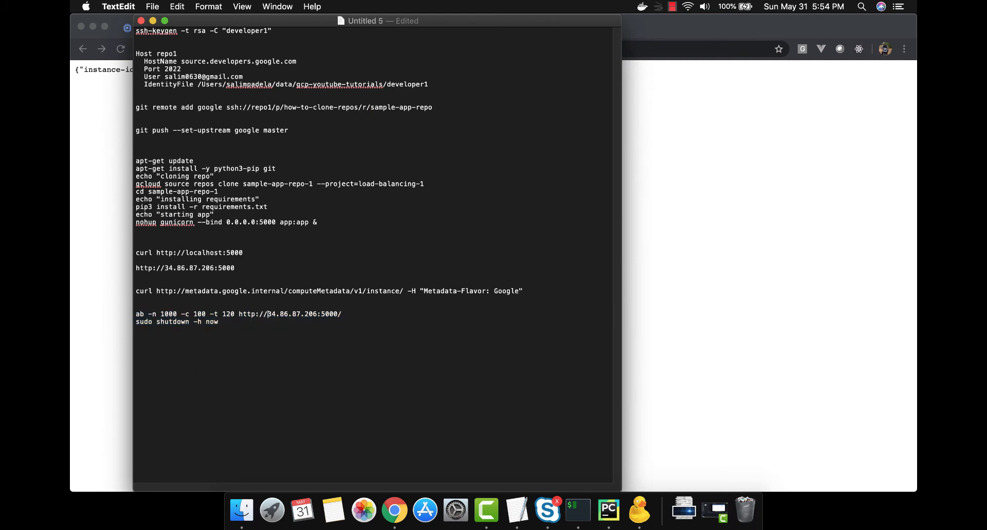
drag(268, 314, 318, 314)
key(super+v)
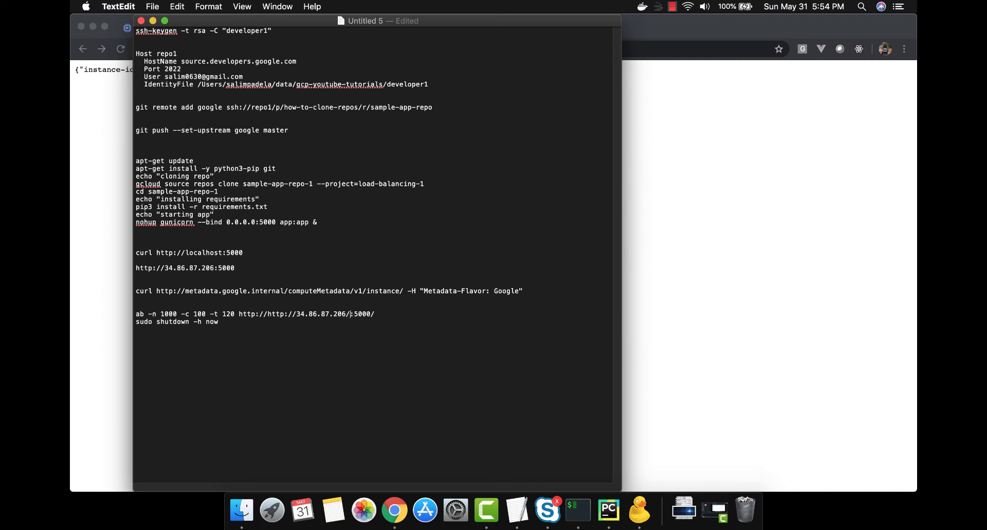
key(super+z)
click(267, 314)
drag(239, 314, 317, 313)
key(super+v)
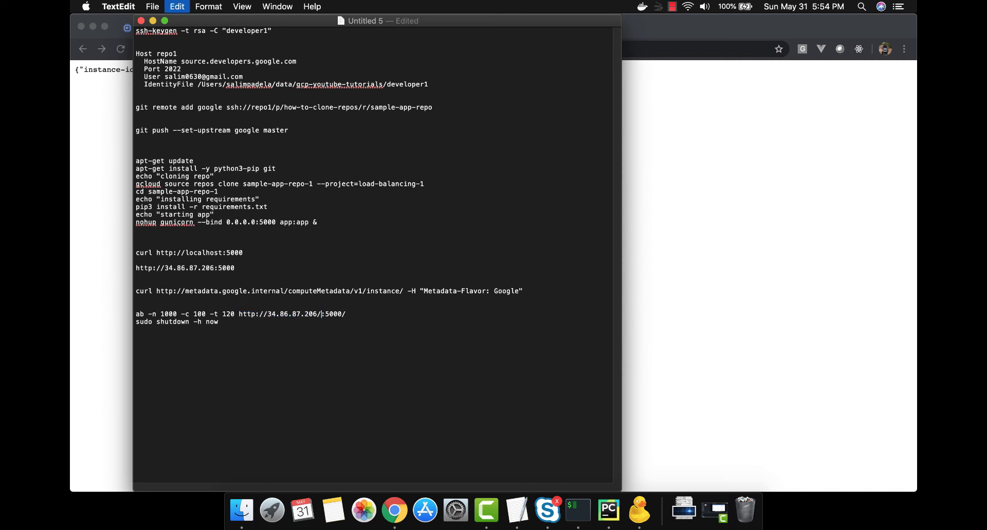
key(BackSpace)
drag(136, 314, 342, 314)
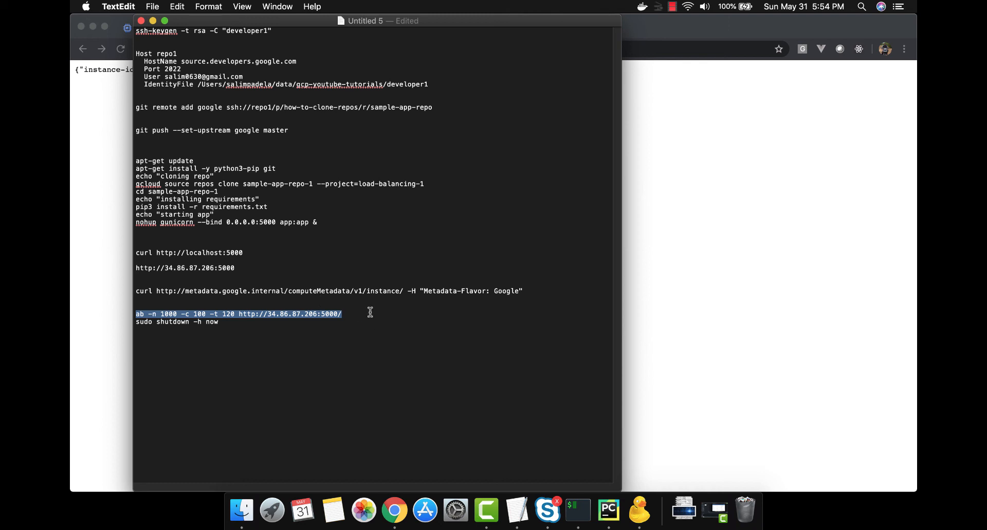
click(578, 509)
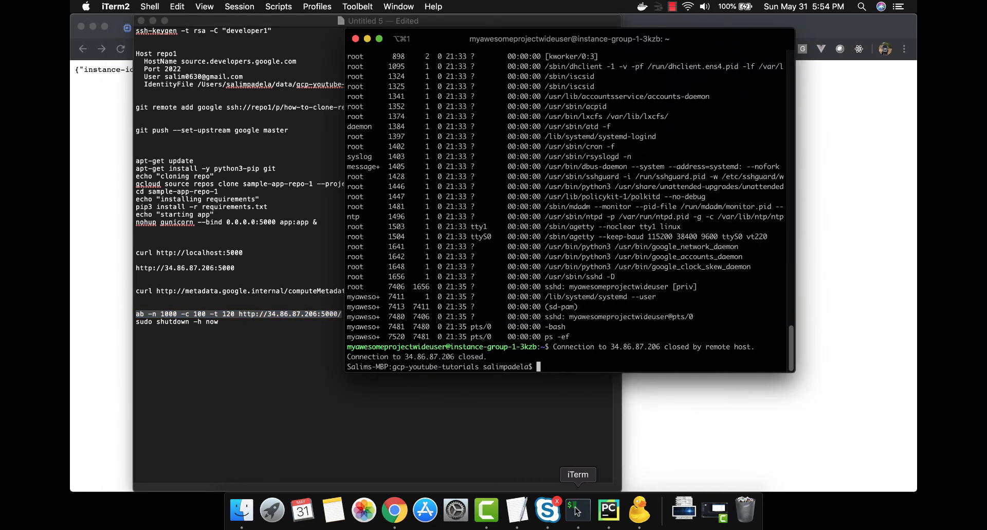
text(clear)
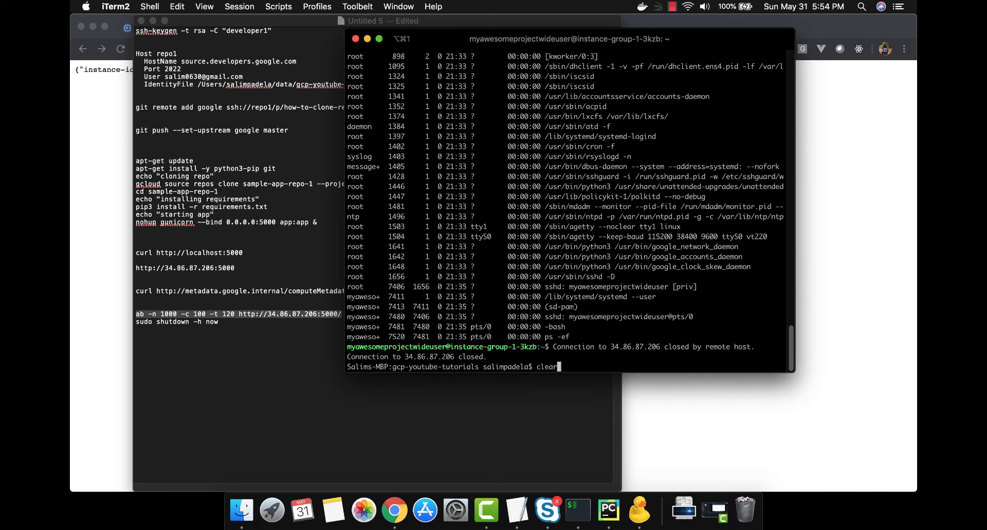
key(Return)
key(super+v)
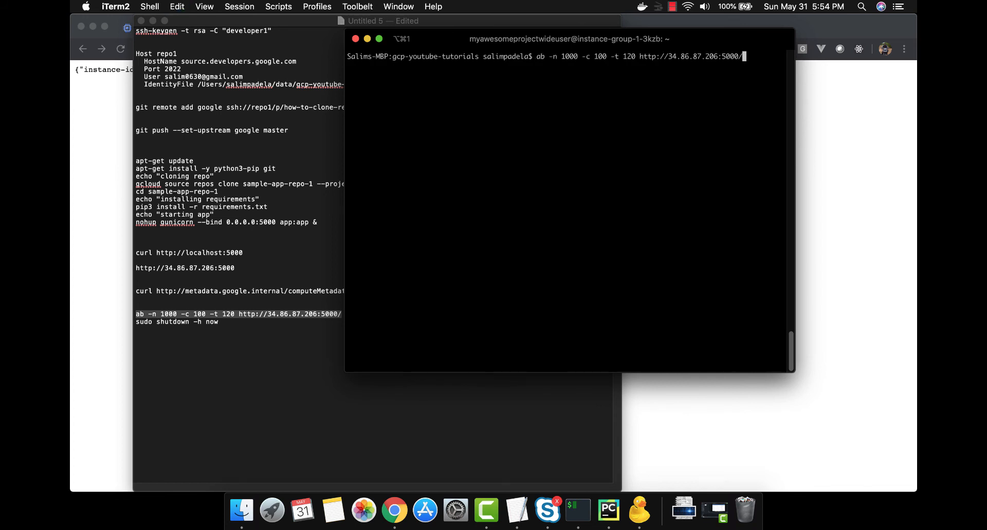
key(Return)
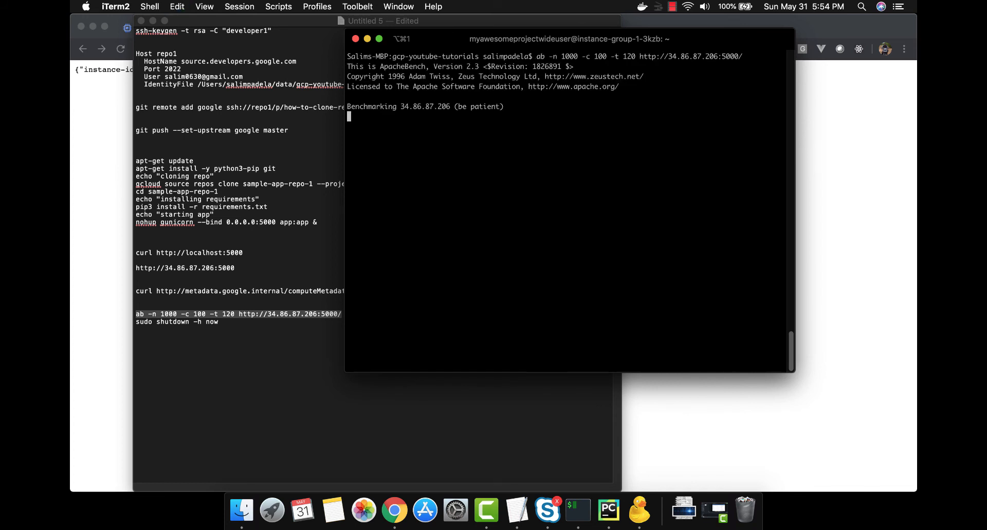
Switch back to Chrome and check the instance groups list, followed by the VM instances list.
click(856, 230)
click(200, 30)
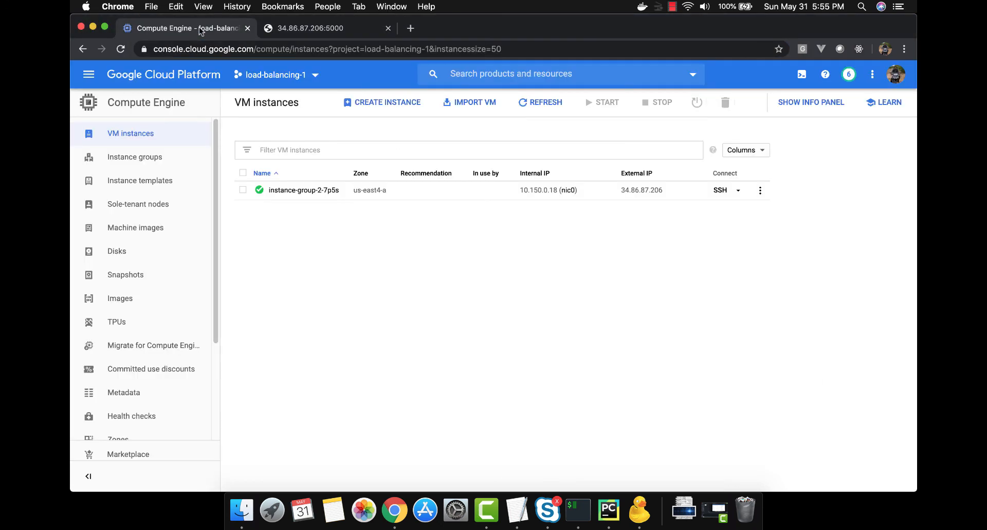
click(156, 159)
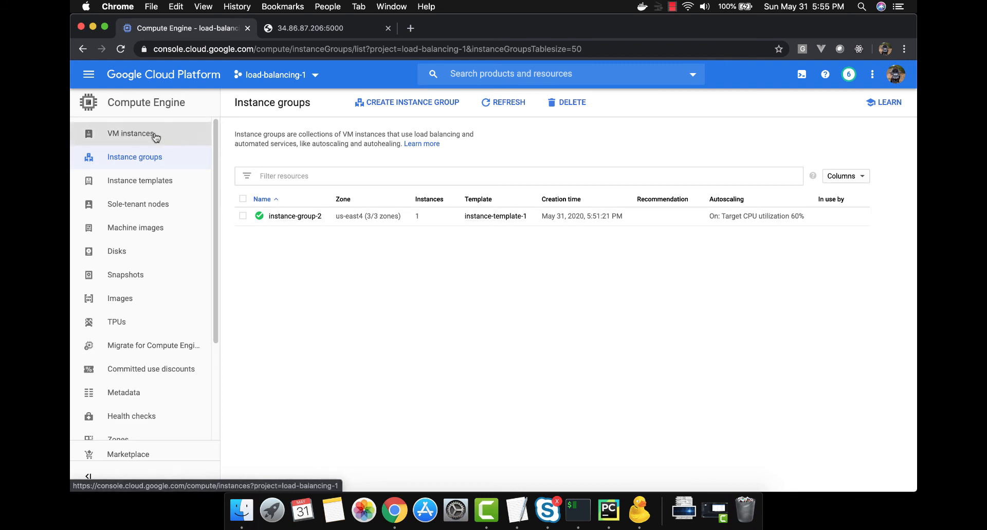
click(156, 137)
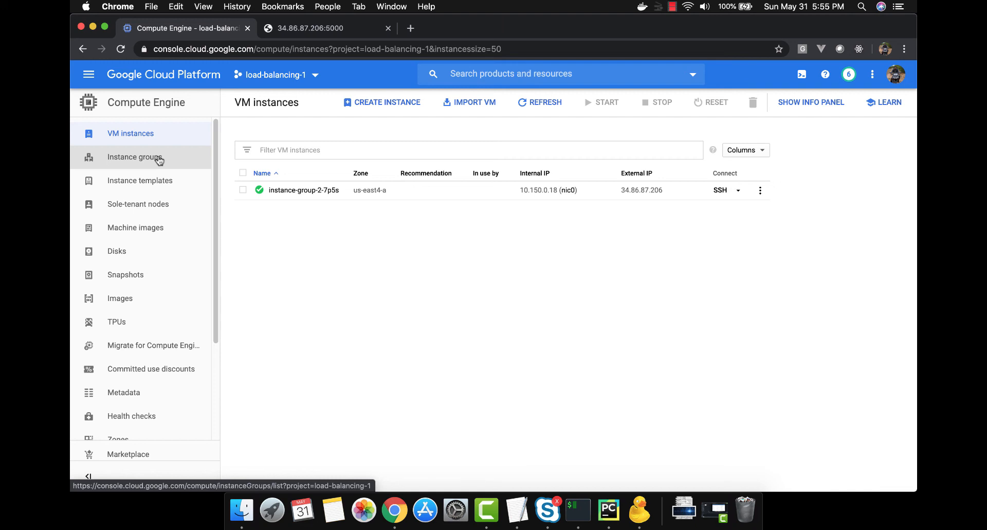
Open the details of instance-group-2-7p5s in a new tab and inspect the CPU chart in its monitoring data.
right_click(281, 191)
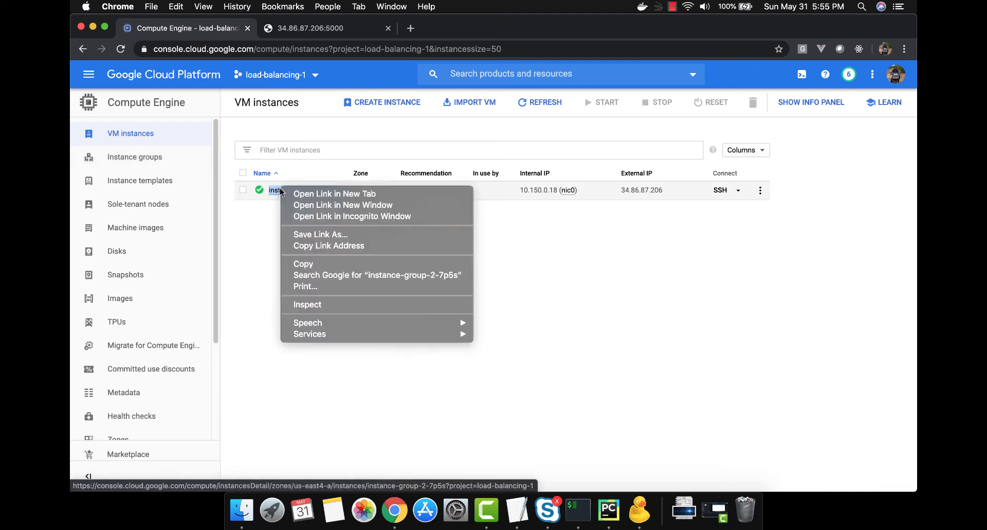
click(292, 192)
click(304, 28)
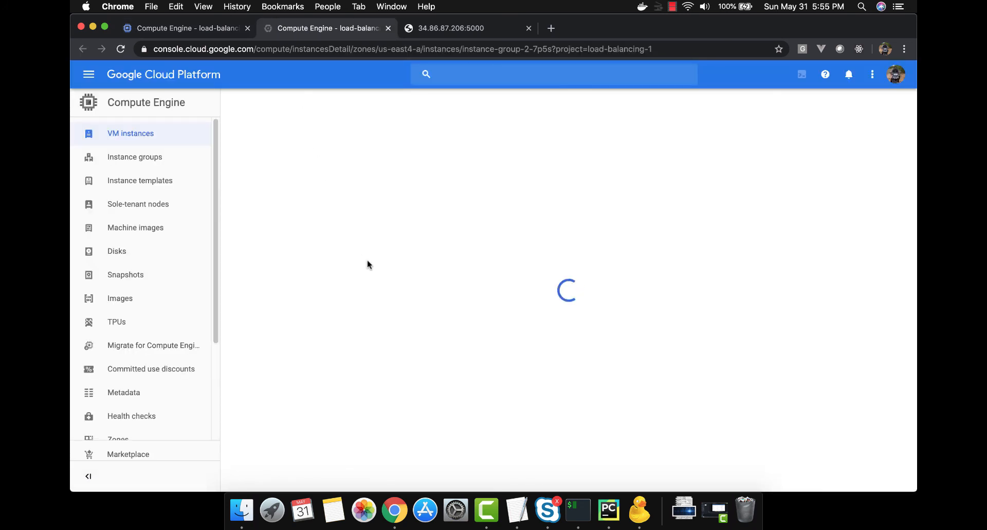
click(295, 153)
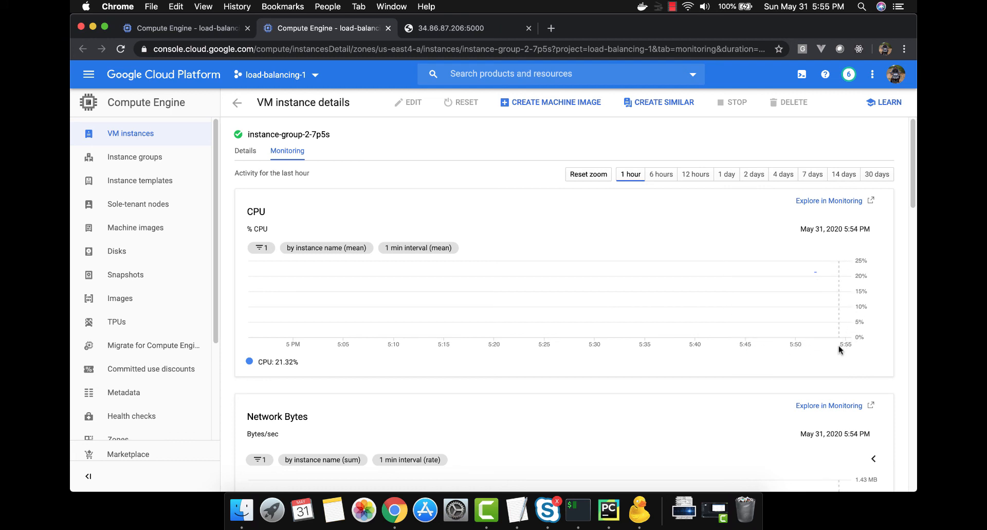
mouse_move(812, 280)
Refresh the VM instances list and check it against the instance groups list to see whether instance-group-2 scales out.
click(190, 28)
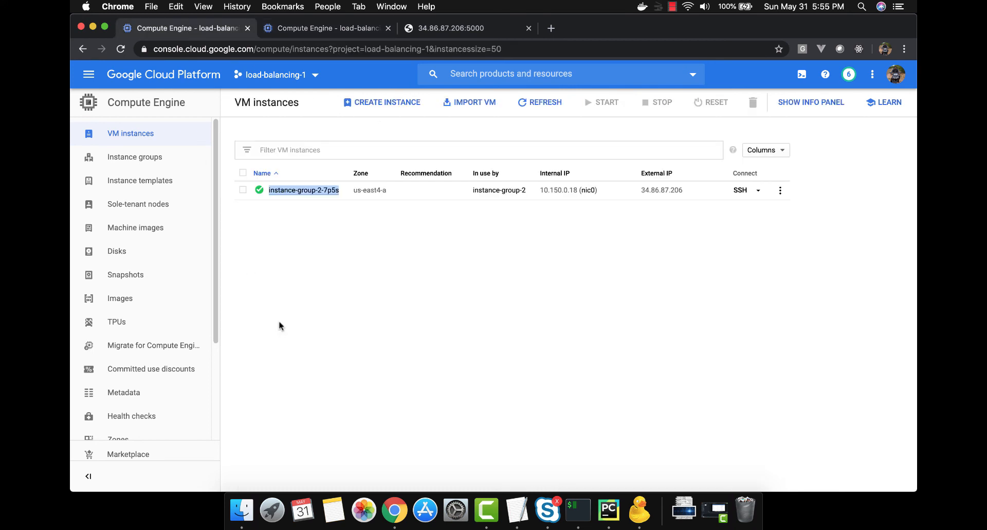
click(540, 102)
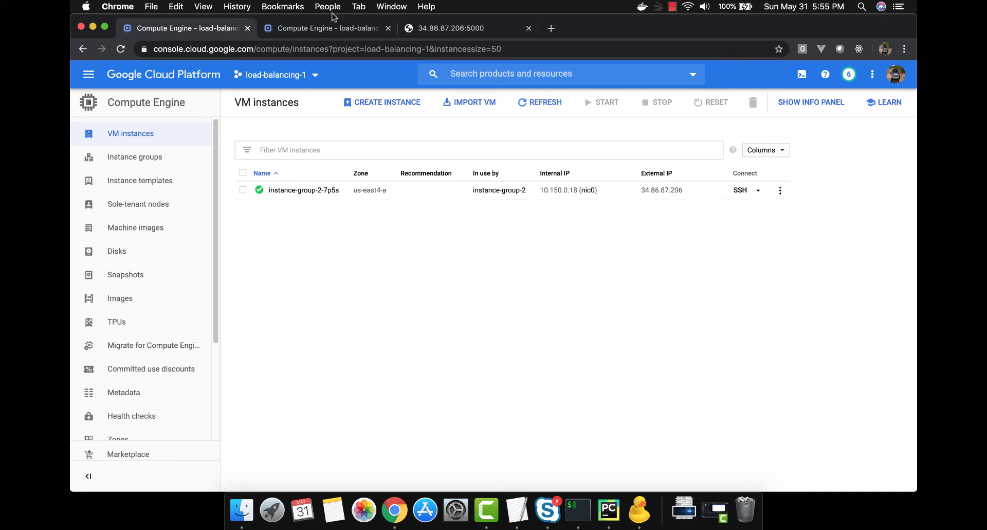
click(154, 160)
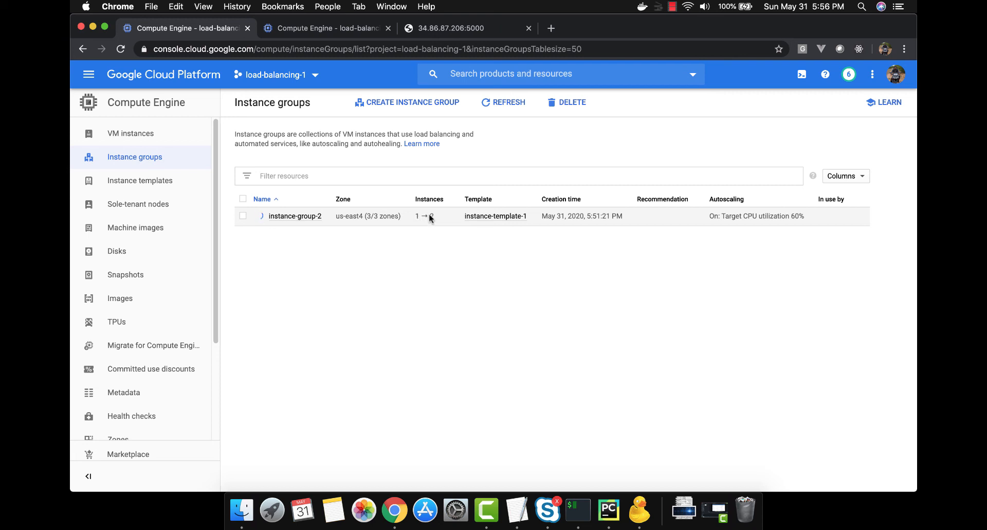
click(168, 139)
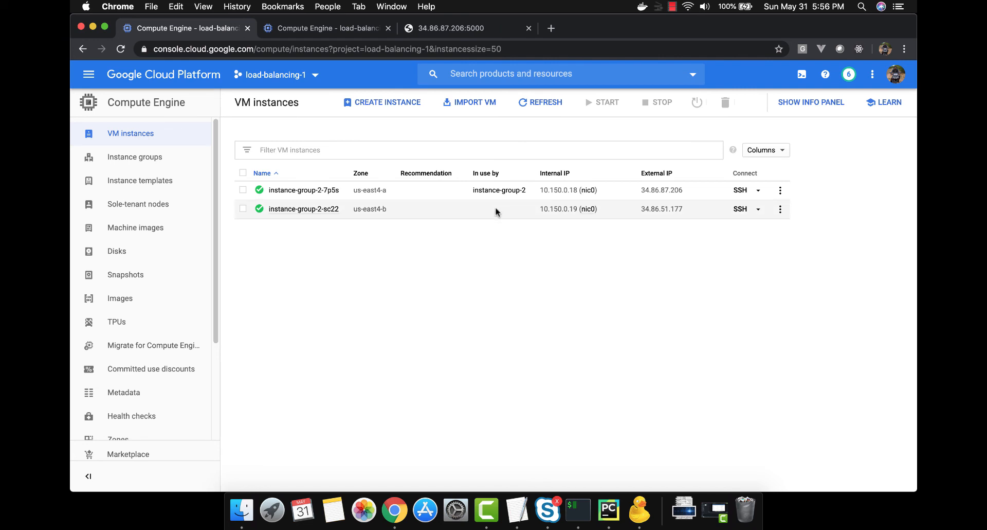
click(145, 161)
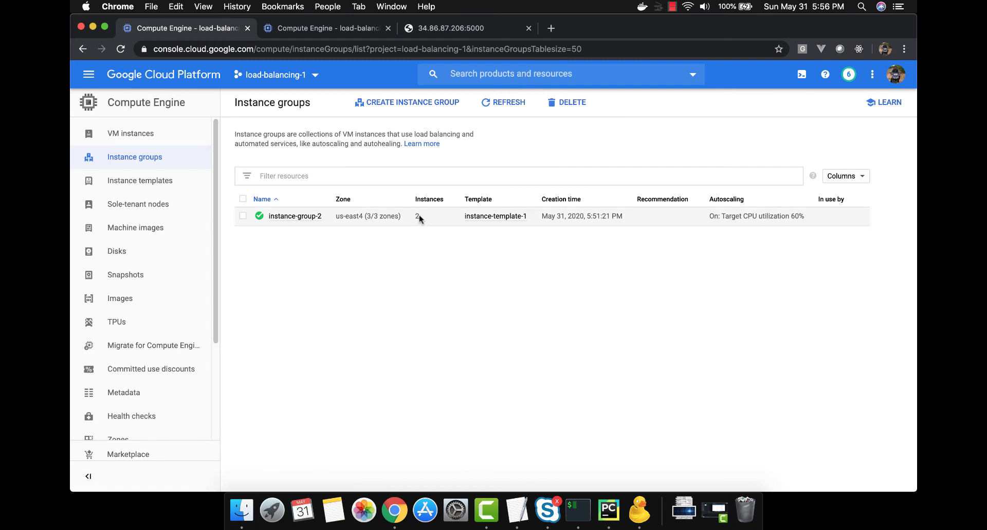
Review the members of instance-group-2, then copy the external IP of instance-group-2-sc22 from the VM instances list.
click(312, 219)
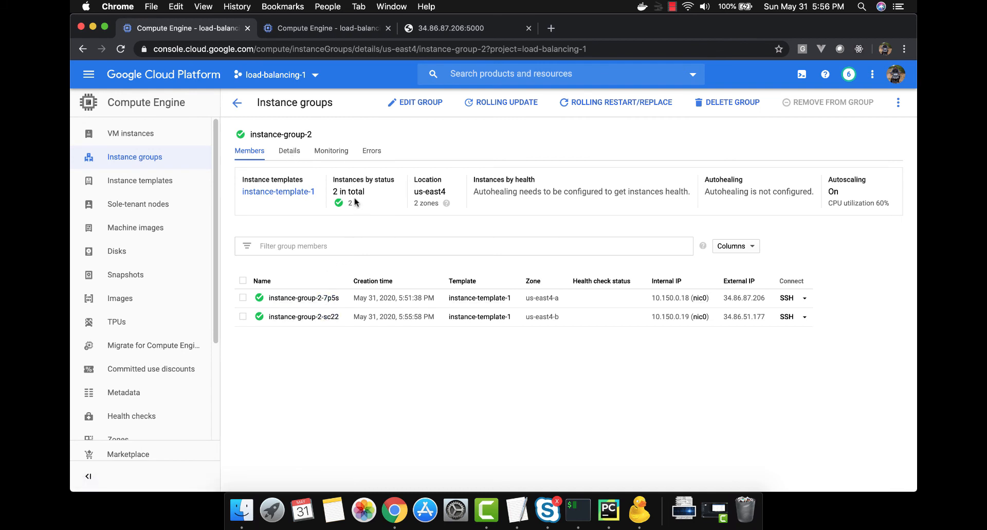
click(163, 133)
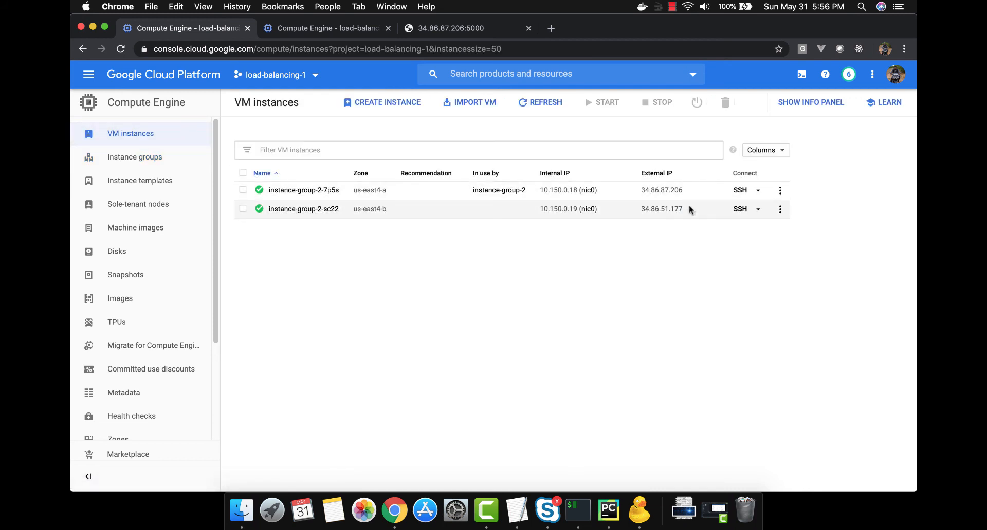
click(689, 209)
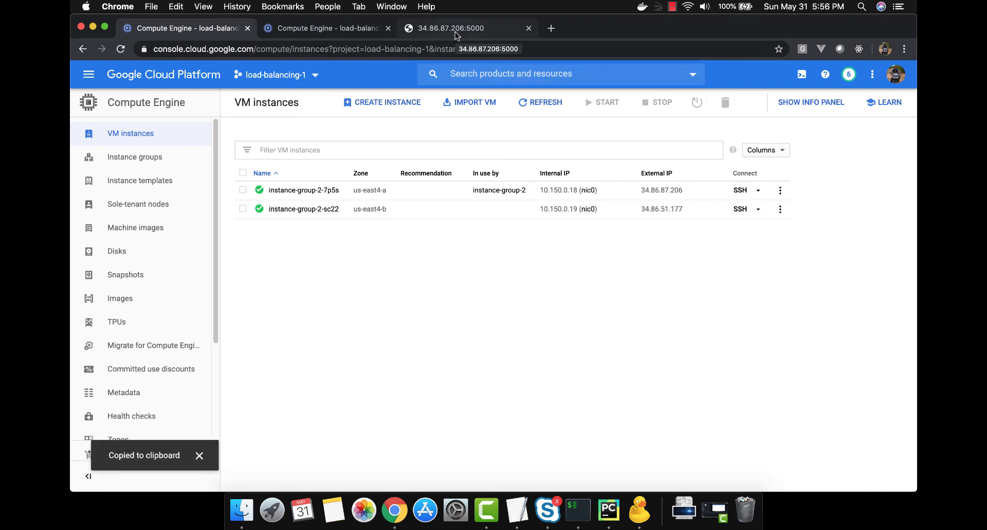
click(553, 29)
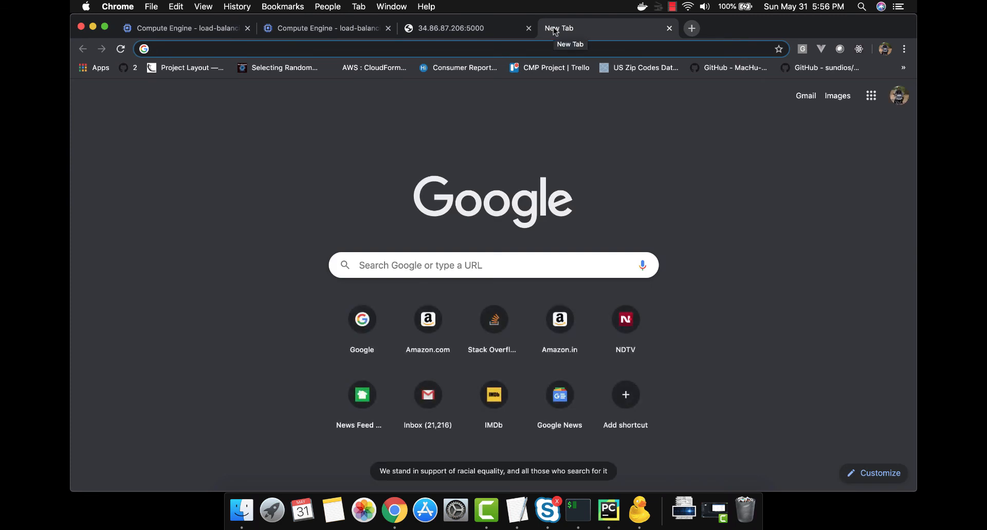
text(http://)
key(super+v)
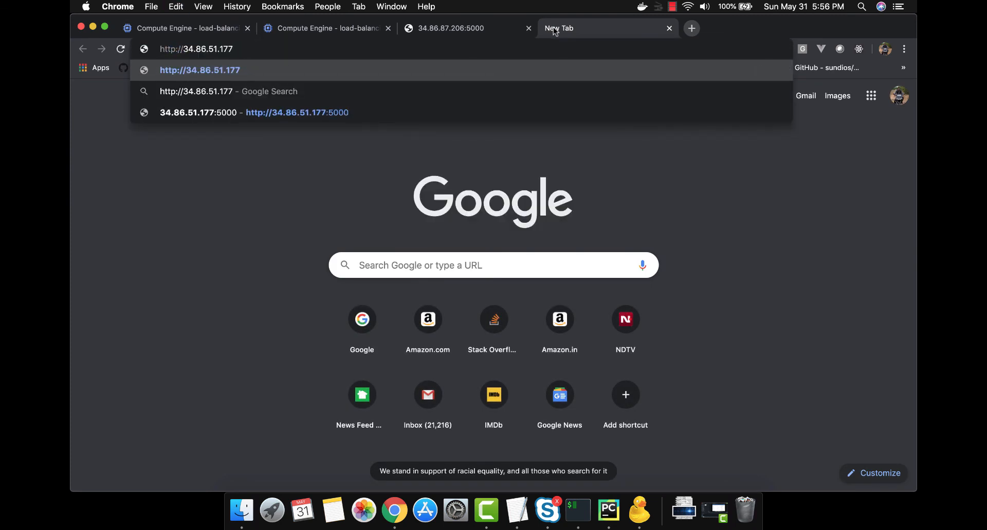
text(:5000)
key(Return)
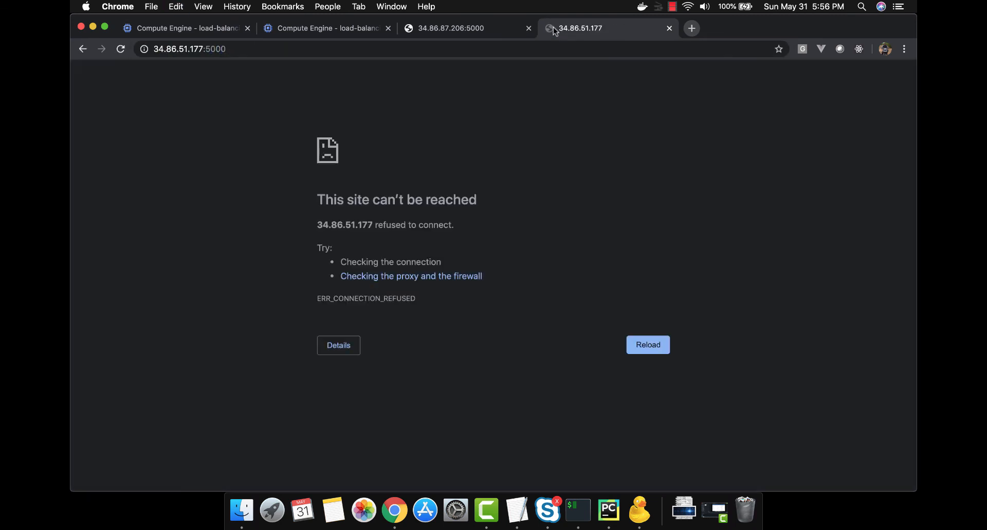
Retry loading the app at 34.86.51.177:5000 and compare it with the page served at 34.86.87.206:5000.
click(643, 349)
click(640, 349)
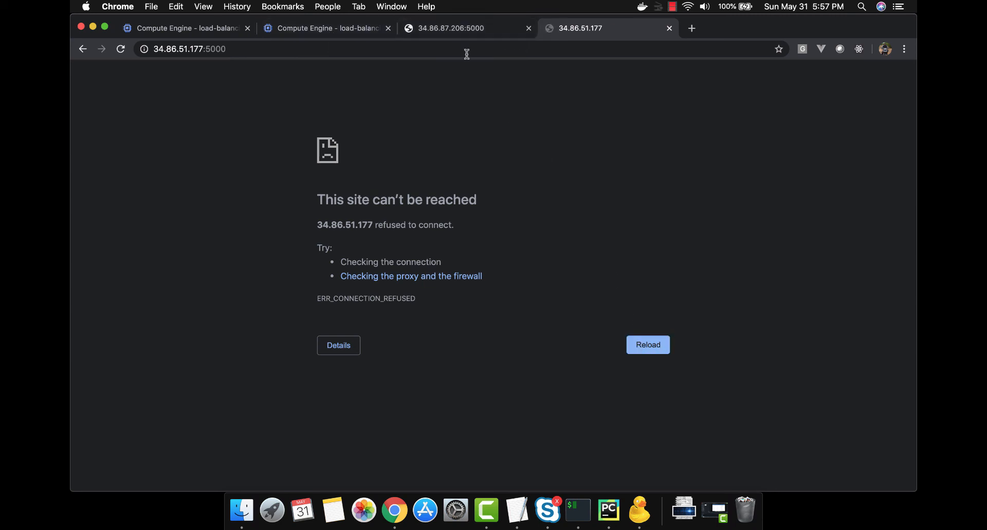
click(455, 30)
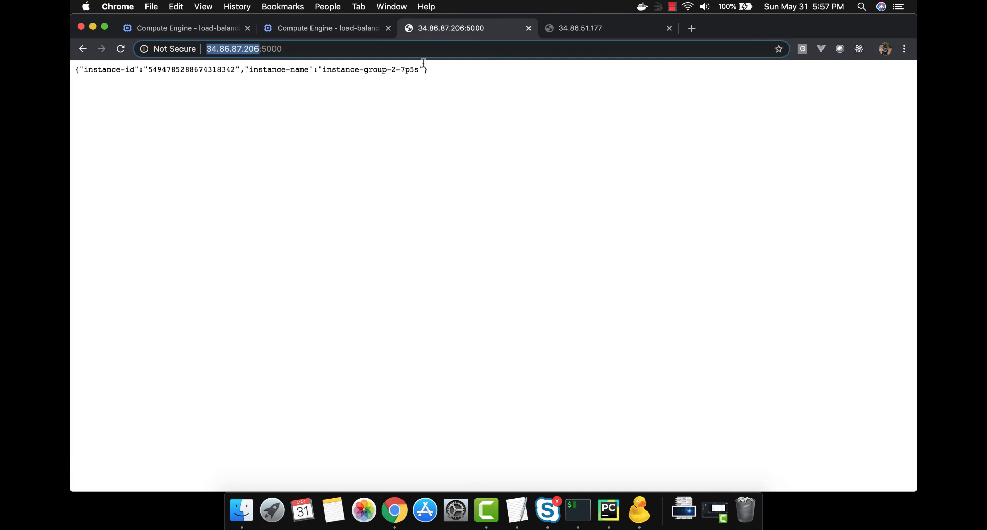
click(573, 25)
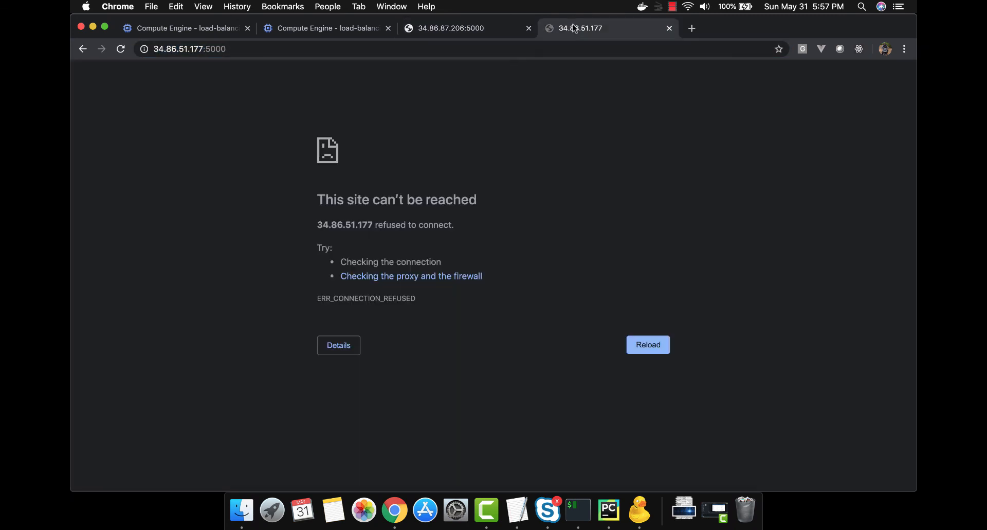
click(662, 343)
Reload the monitoring page of instance-group-2-7p5s and the app page at 34.86.51.177:5000.
click(326, 30)
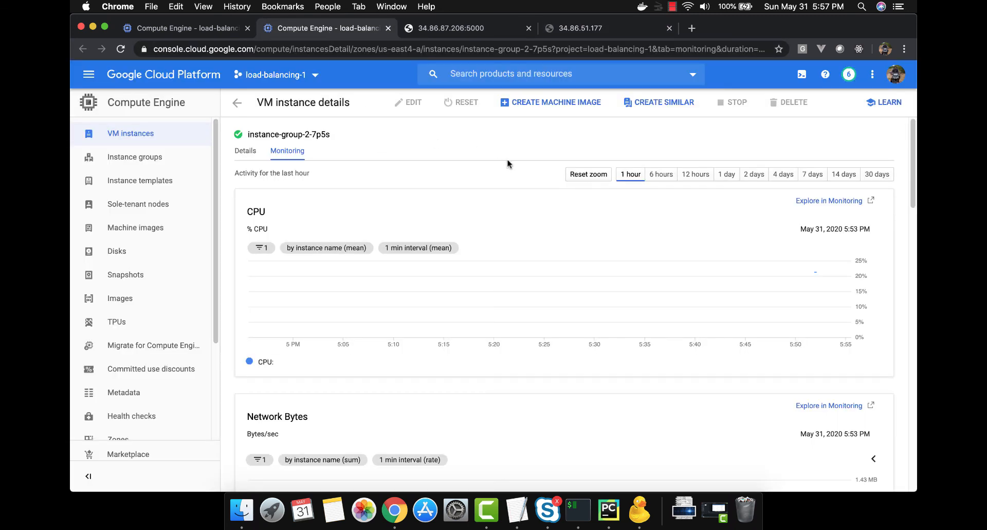
click(122, 50)
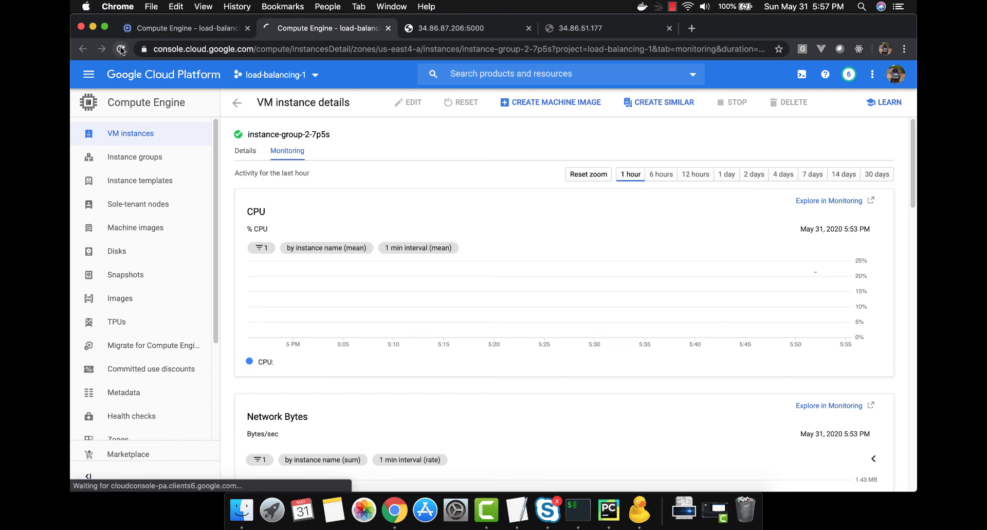
click(554, 32)
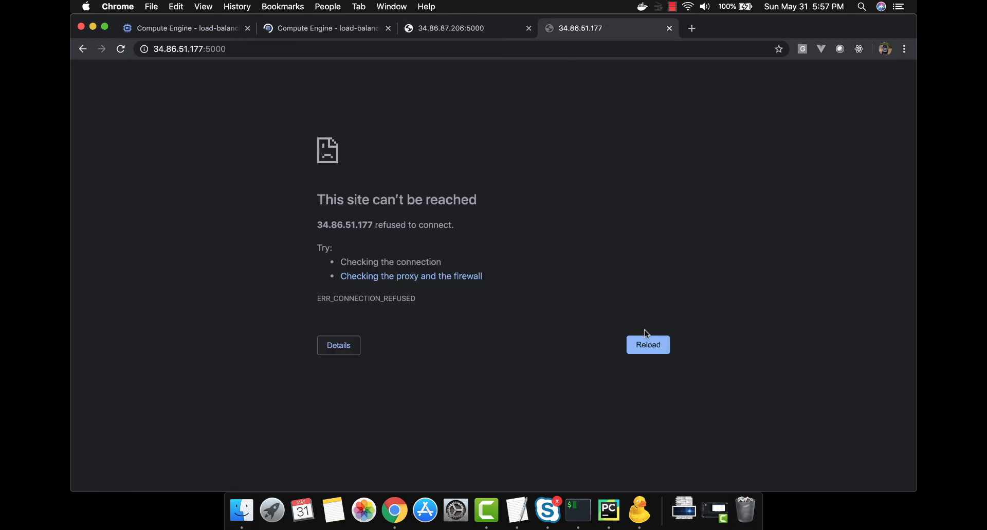
click(646, 343)
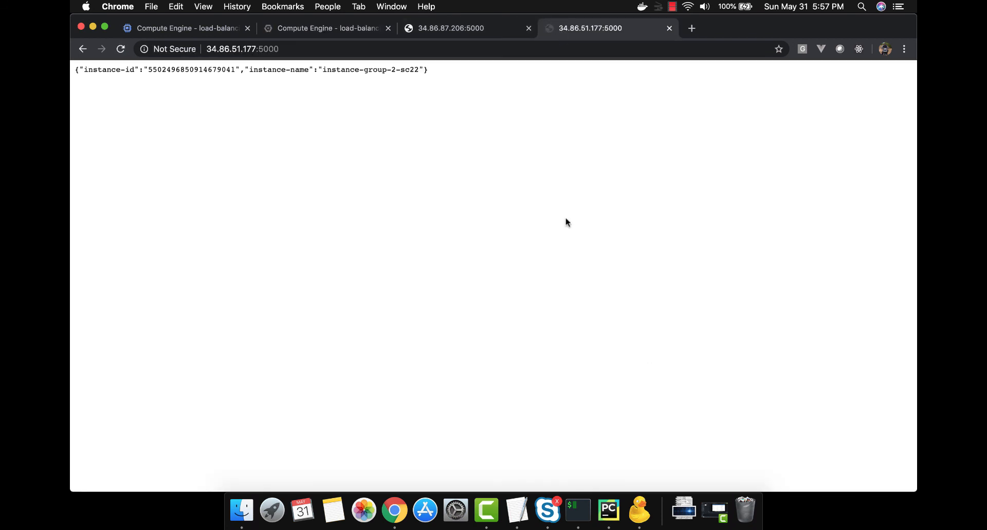
Compare the instance names returned by the app pages at 34.86.87.206:5000 and 34.86.51.177:5000.
click(454, 30)
click(584, 30)
click(449, 28)
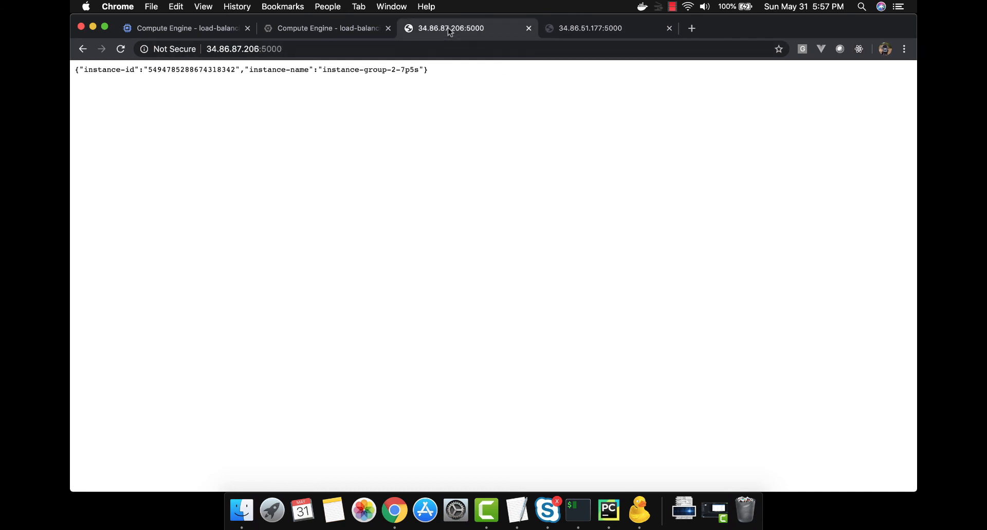
double_click(407, 70)
click(597, 32)
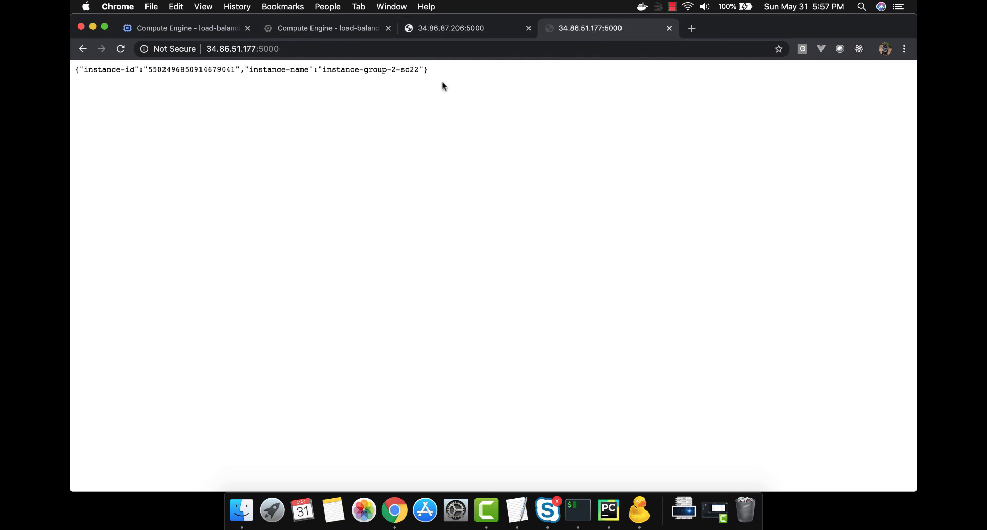
double_click(410, 69)
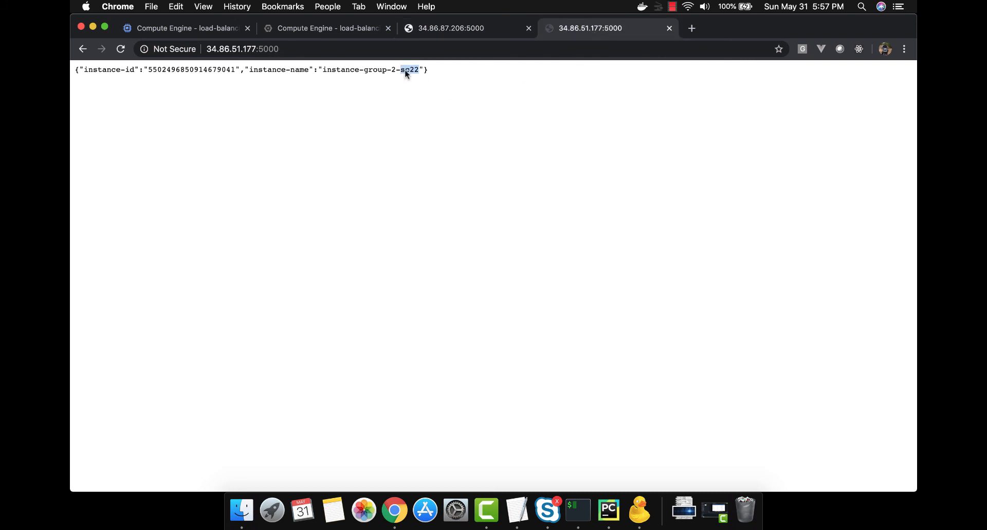
Inspect the CPU chart of instance-group-2-7p5s, check the ab test output in iTerm, and return to Chrome.
click(340, 28)
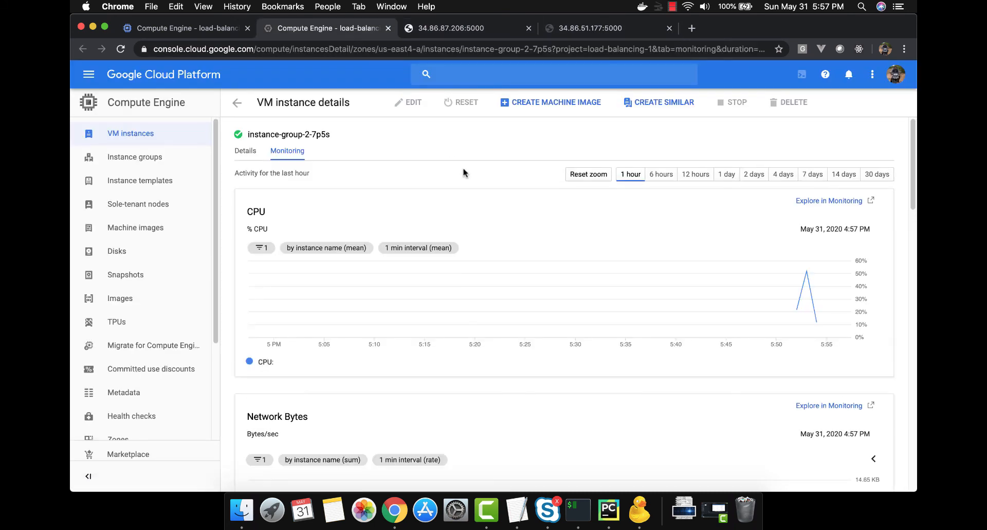
mouse_move(807, 273)
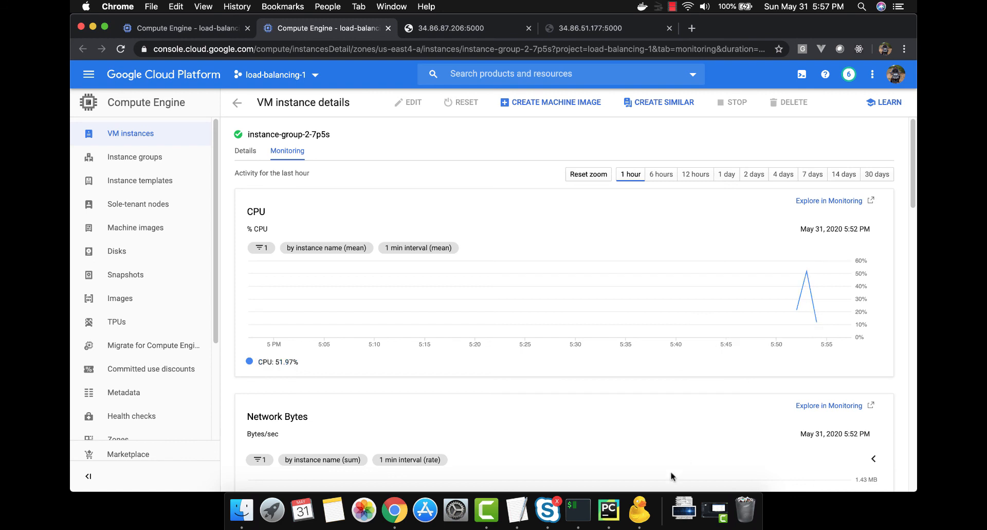
click(582, 511)
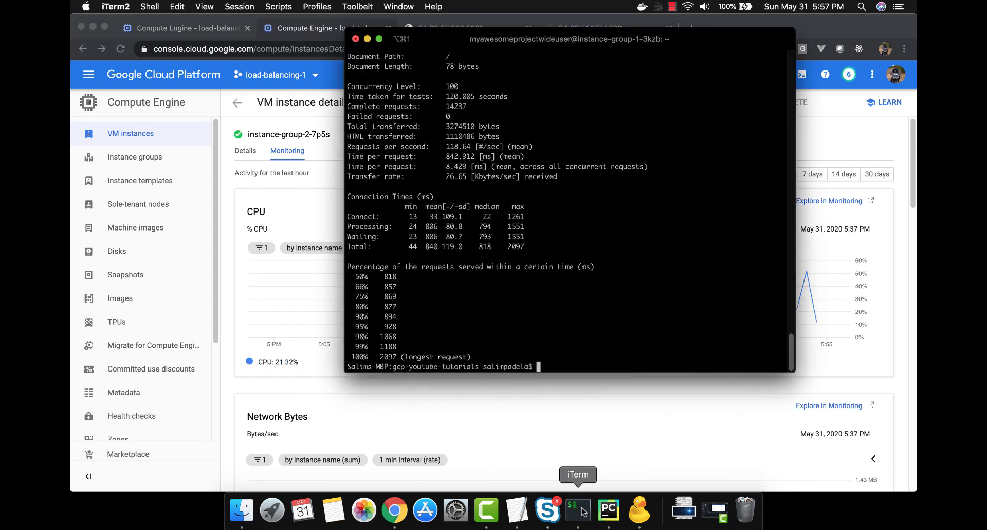
click(592, 411)
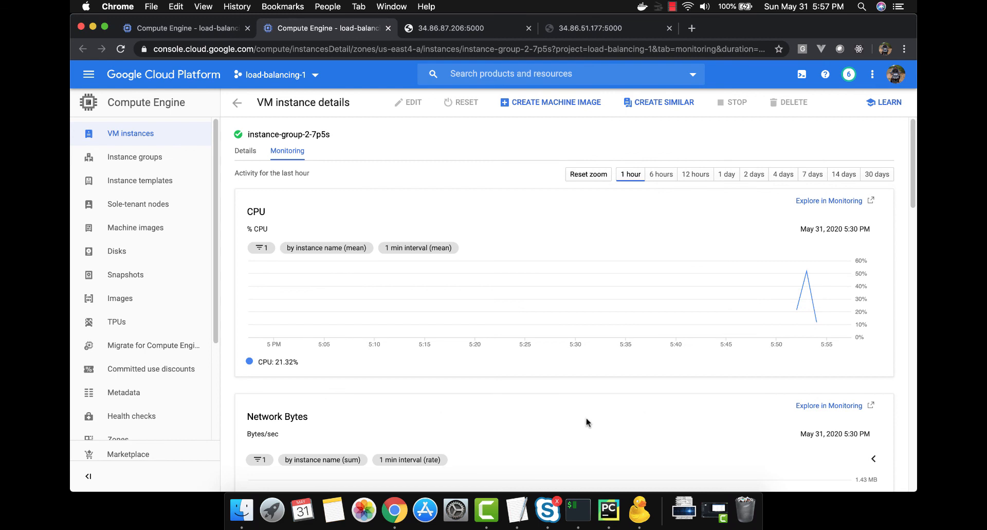
Request the app again at 34.86.87.206:5000 and at 34.86.51.177:5000 to check both instances.
click(472, 29)
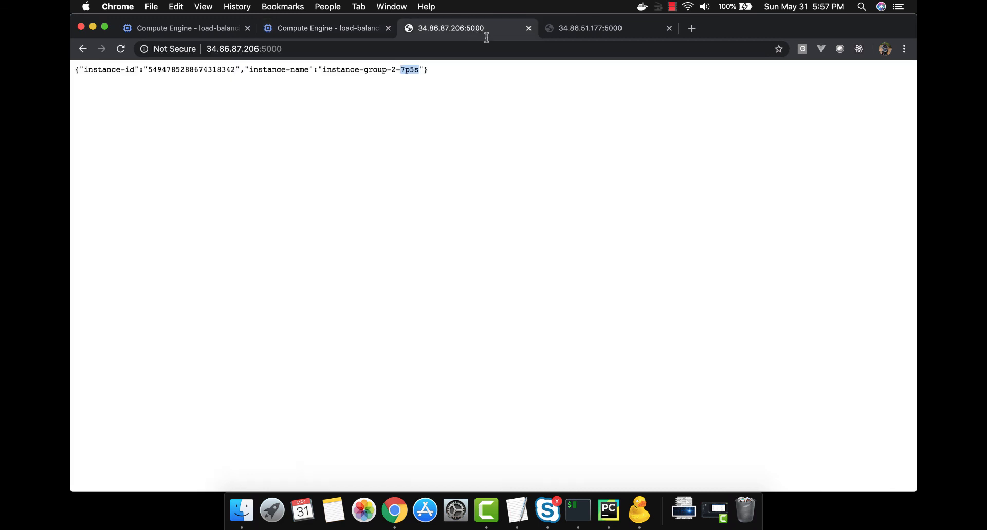
click(473, 48)
key(Return)
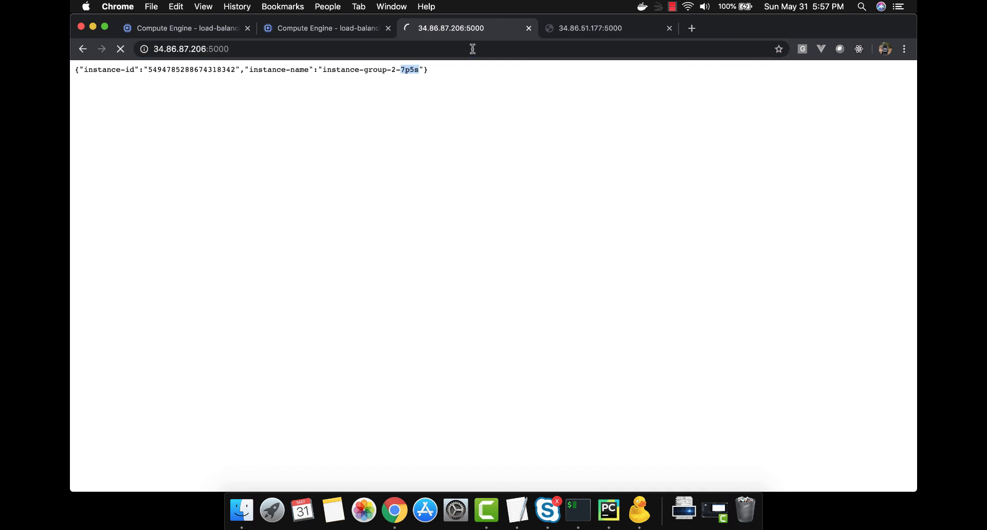
click(606, 29)
click(583, 49)
key(Return)
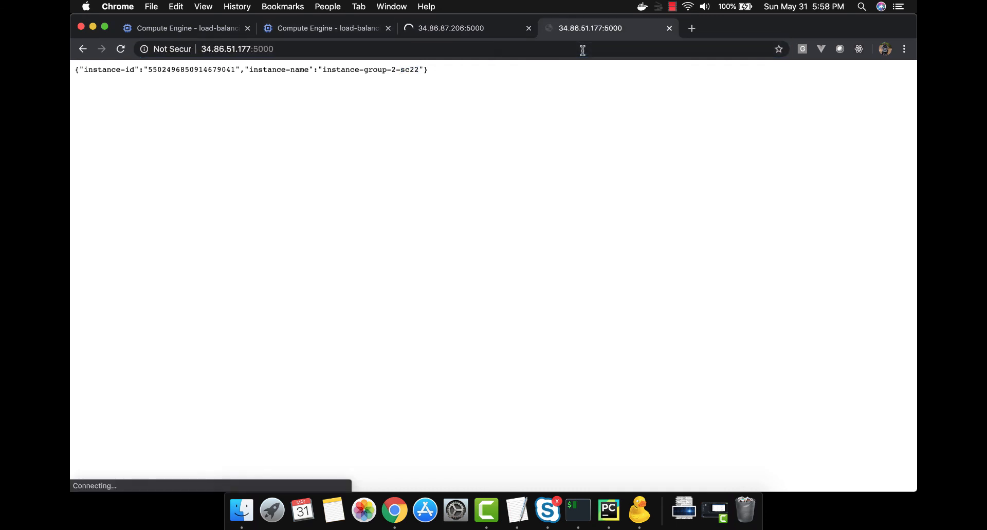
Check the VM instances and instance groups lists, then open the details of instance-group-2.
click(342, 29)
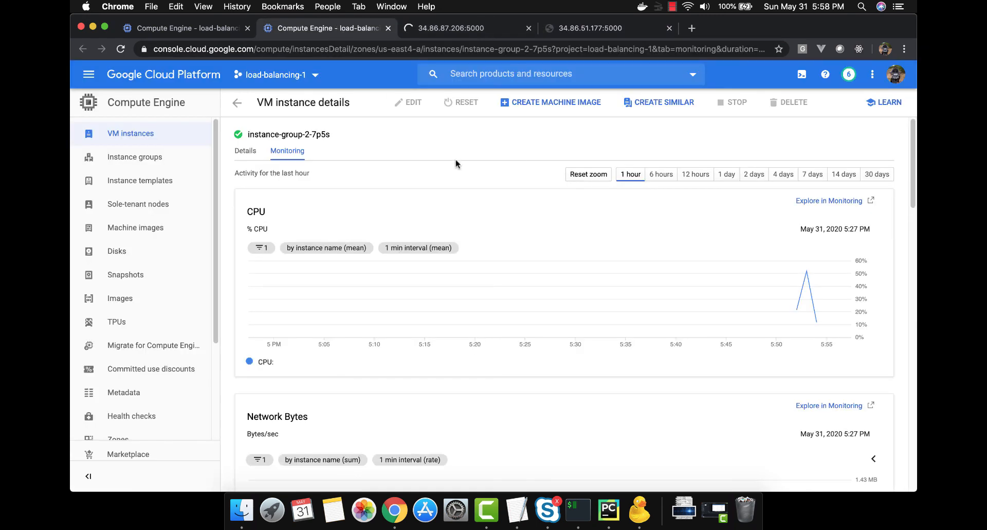
click(148, 137)
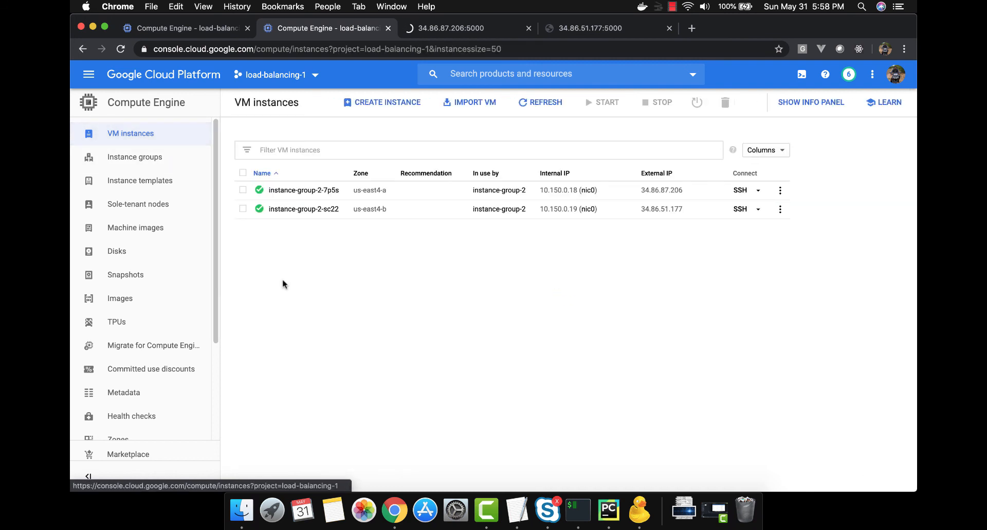
click(160, 159)
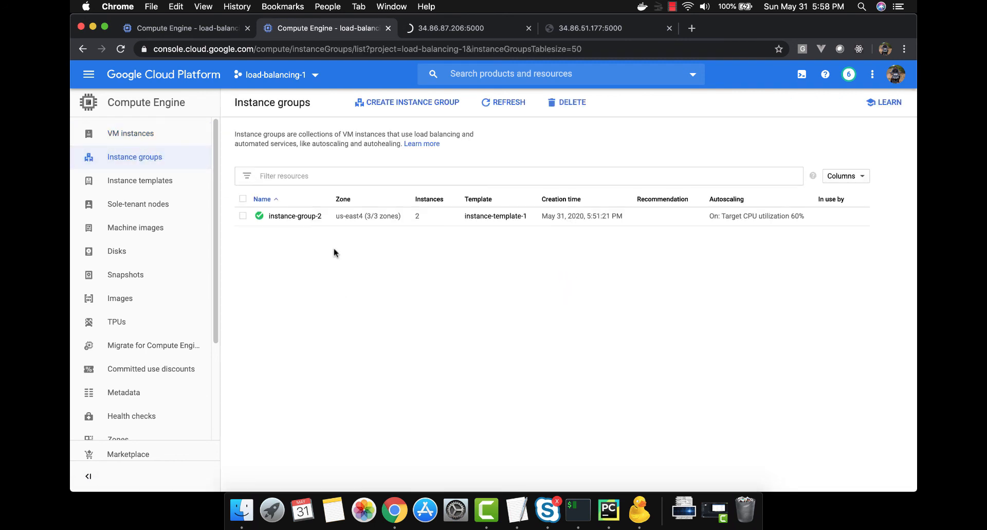
click(311, 216)
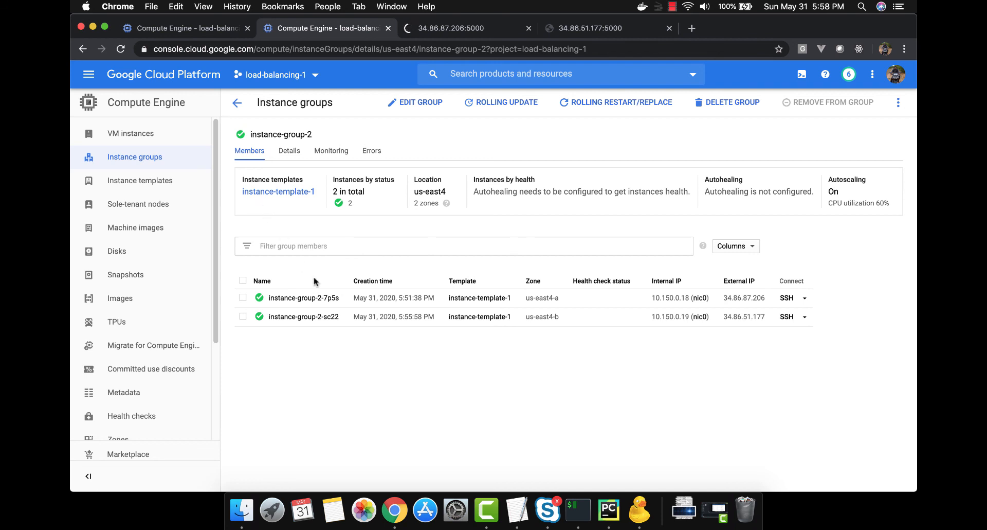
Examine the autoscaled size and autoscaler utilization charts in the monitoring data of instance-group-2.
click(331, 158)
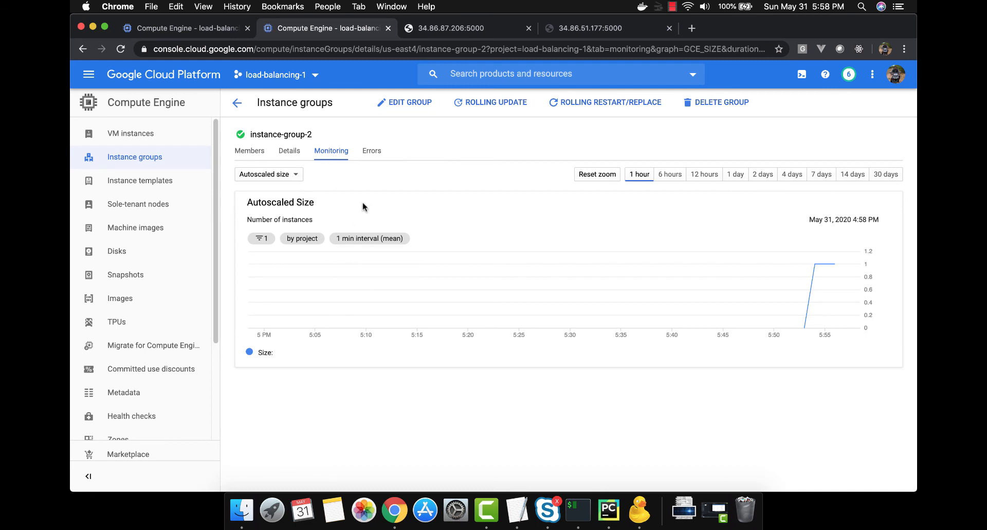
mouse_move(814, 295)
mouse_move(832, 265)
click(298, 176)
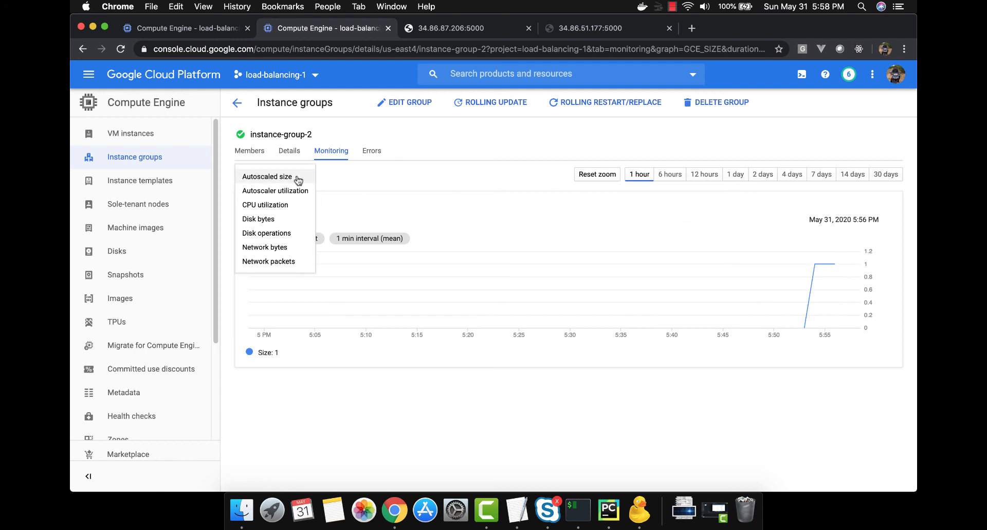
click(293, 191)
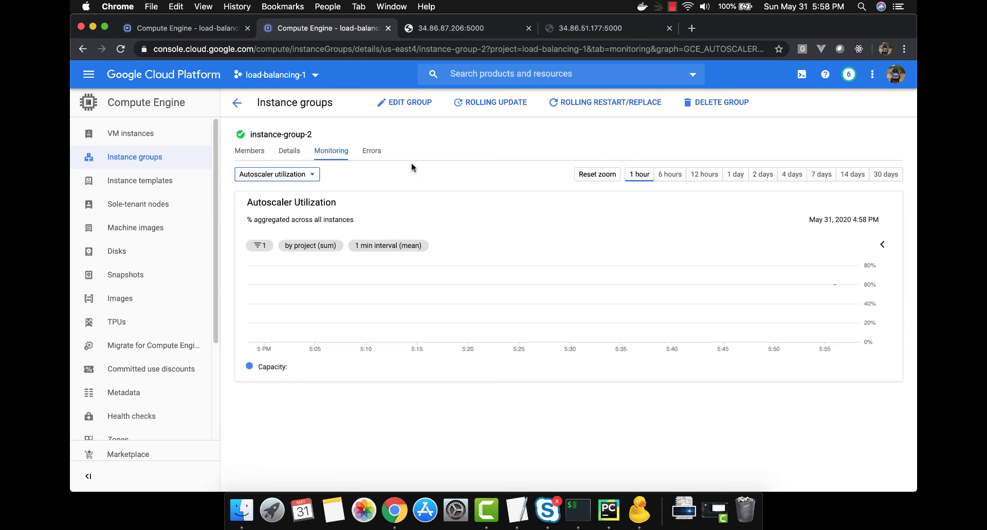
Examine the group's CPU utilization chart, then switch the monitoring graph back to autoscaled size.
click(301, 176)
click(283, 190)
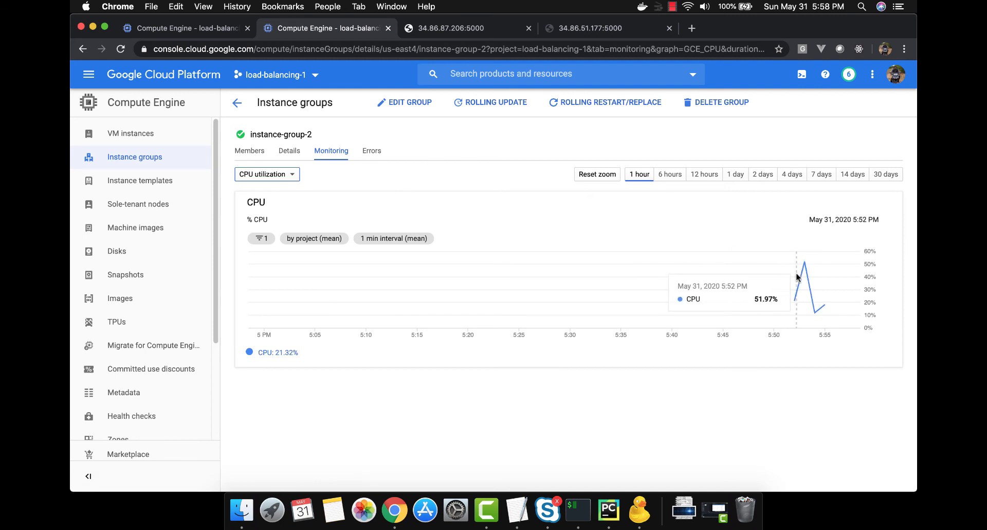
mouse_move(805, 274)
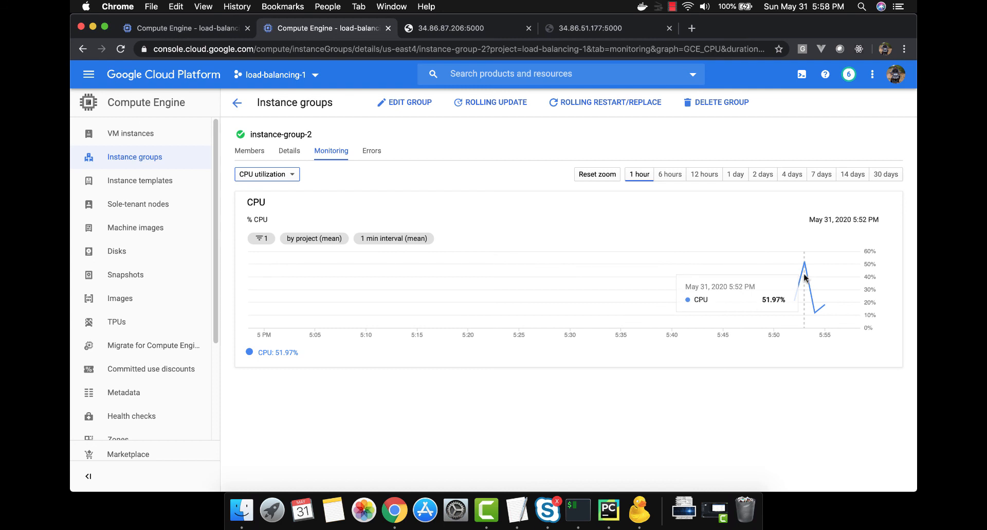
click(276, 174)
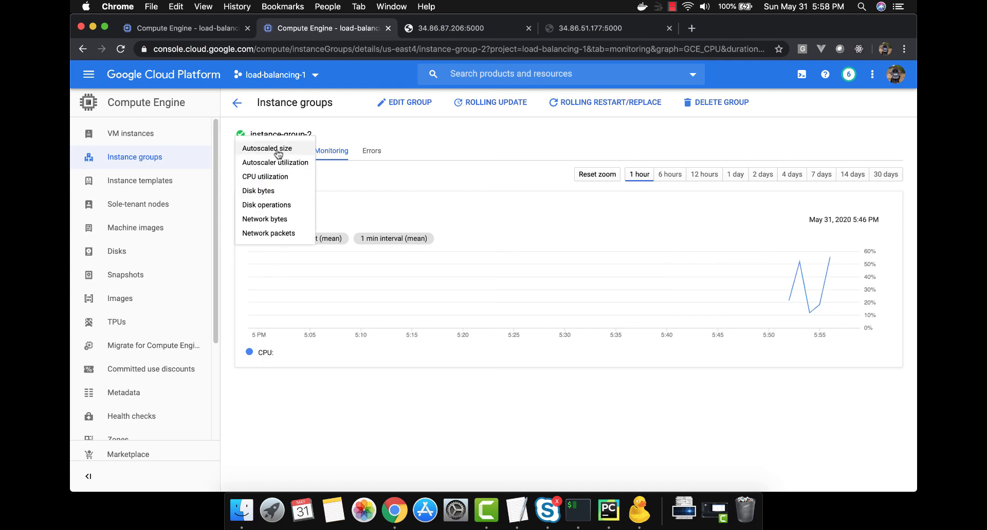
click(575, 210)
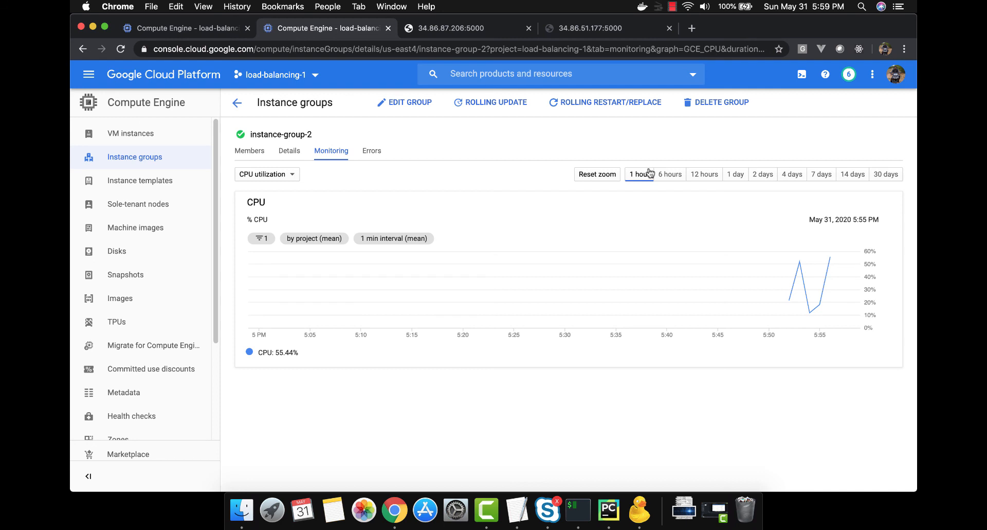
click(288, 175)
click(283, 149)
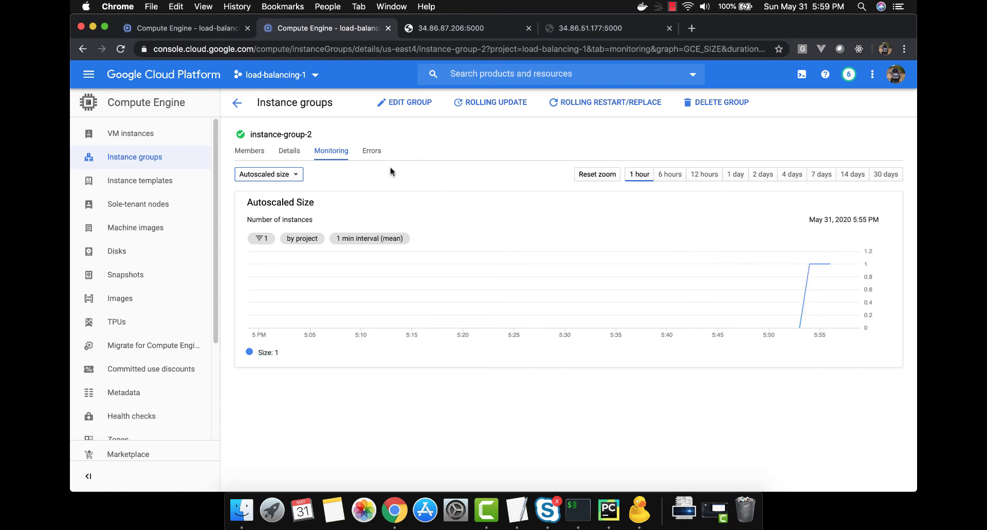
Reload the group's monitoring page, then open and refresh the VM instances list to check the running instances.
click(122, 49)
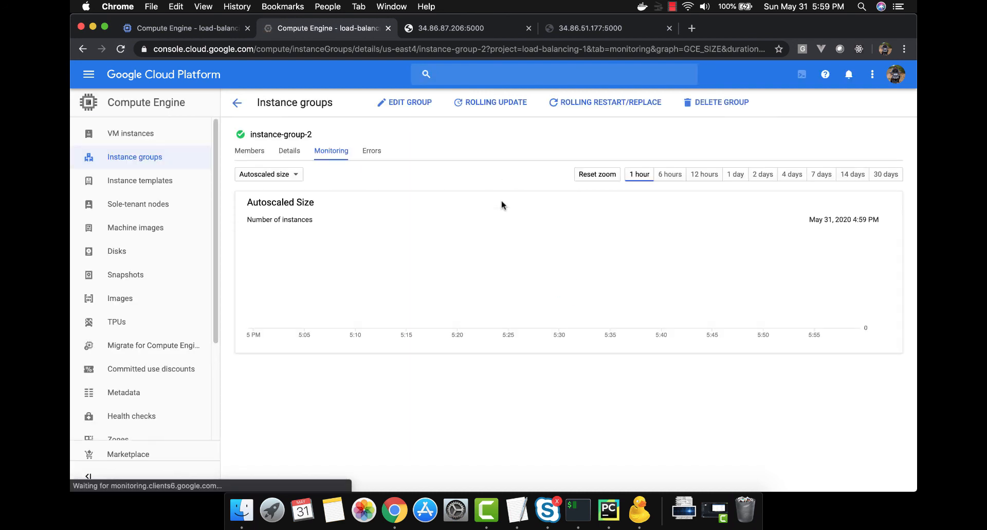
click(145, 136)
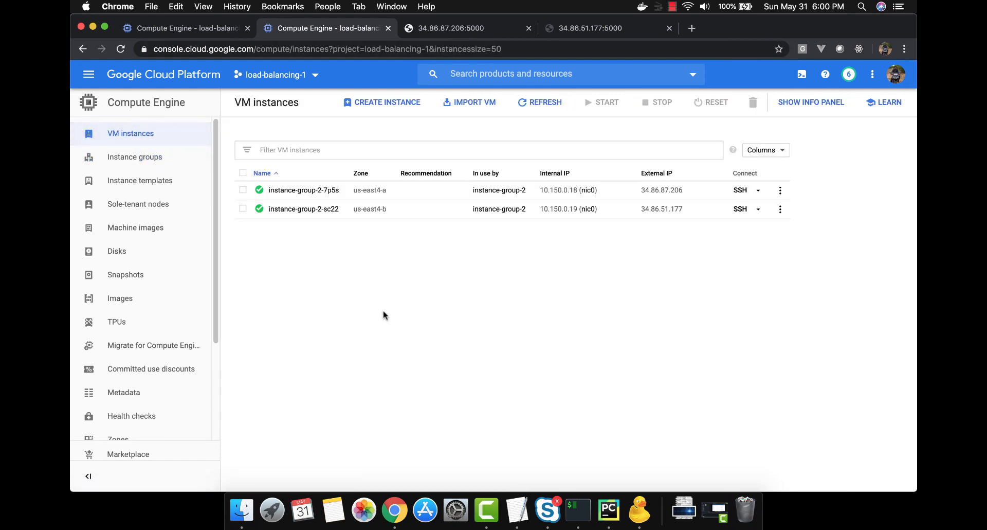
click(549, 106)
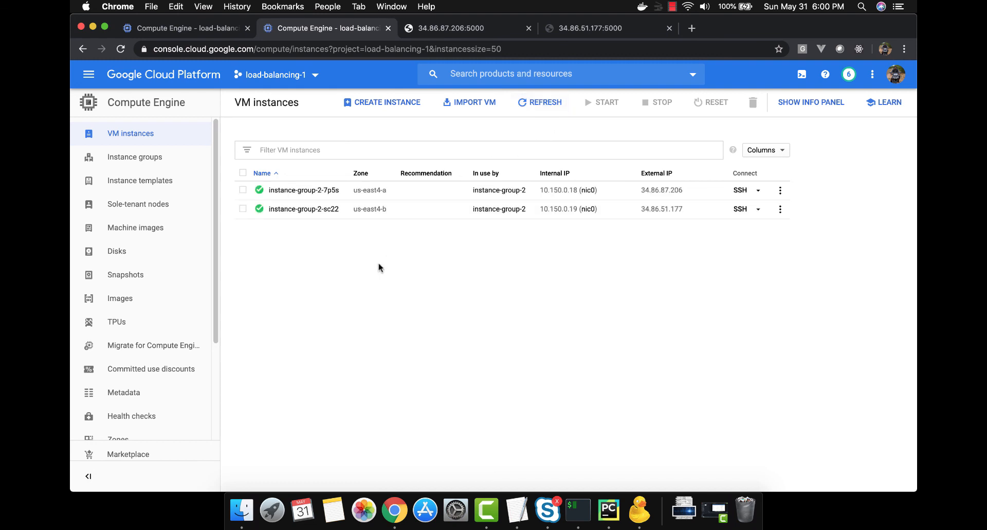
Reopen instance-group-2 from the instance groups list and examine its autoscaler utilization and autoscaled size charts.
click(155, 161)
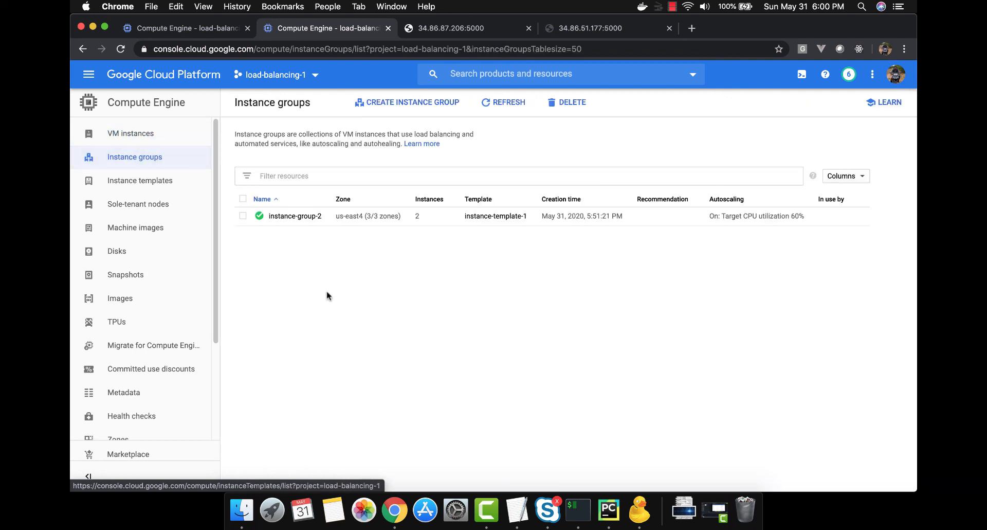
click(300, 214)
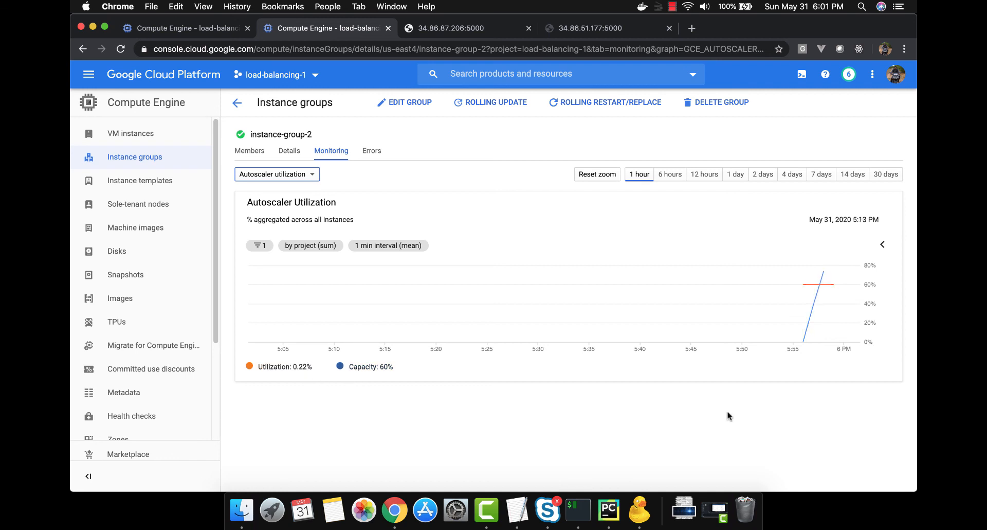
mouse_move(823, 302)
click(309, 175)
click(294, 162)
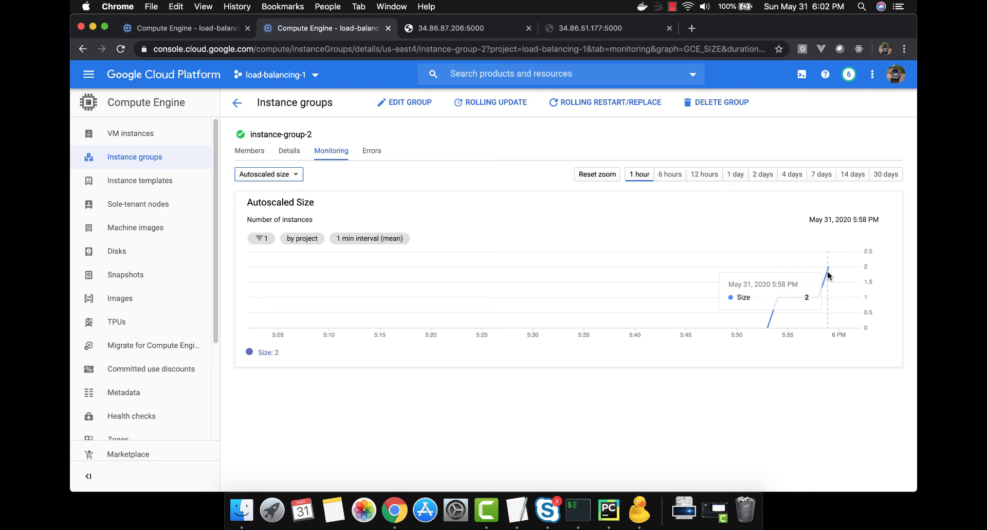
Examine the CPU monitoring chart of VM instance instance-group-2-7p5s, then return to the VM instances list.
click(205, 28)
click(297, 191)
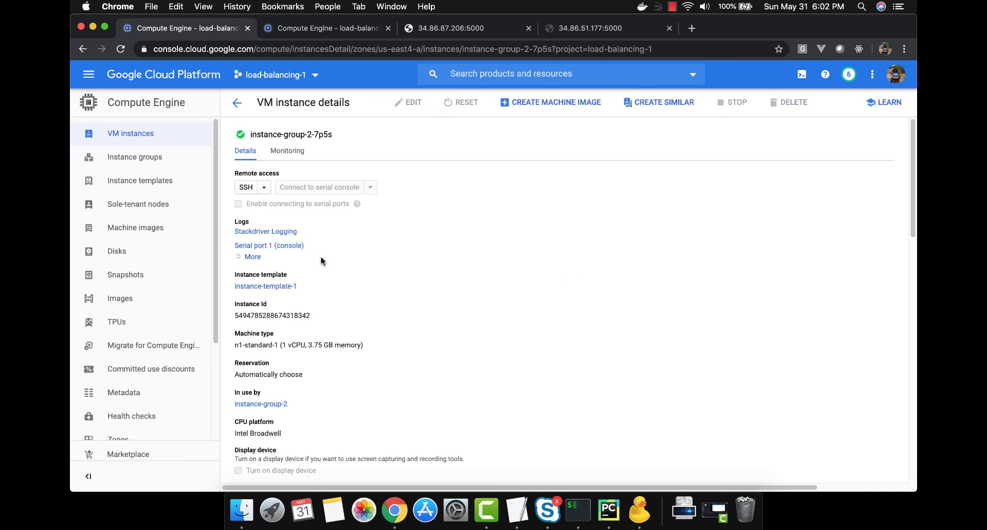
click(285, 152)
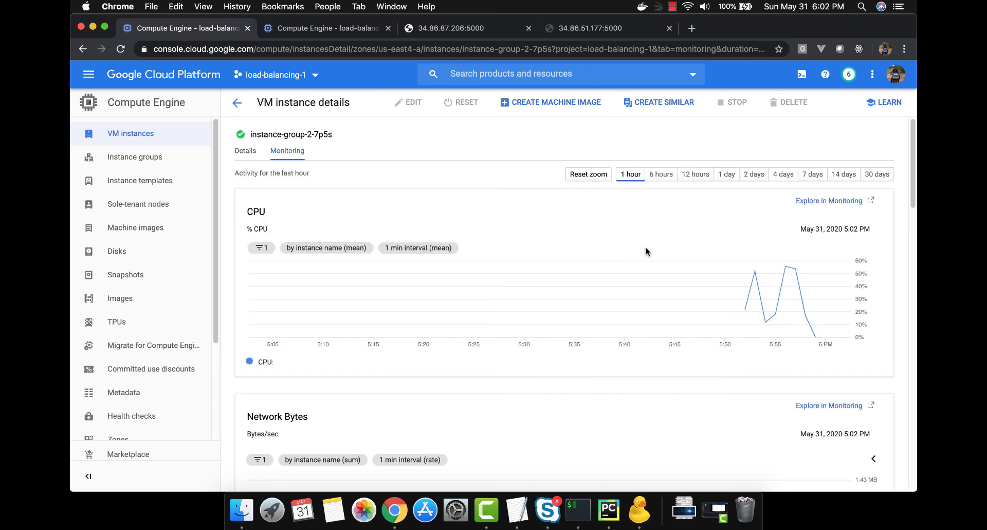
mouse_move(815, 338)
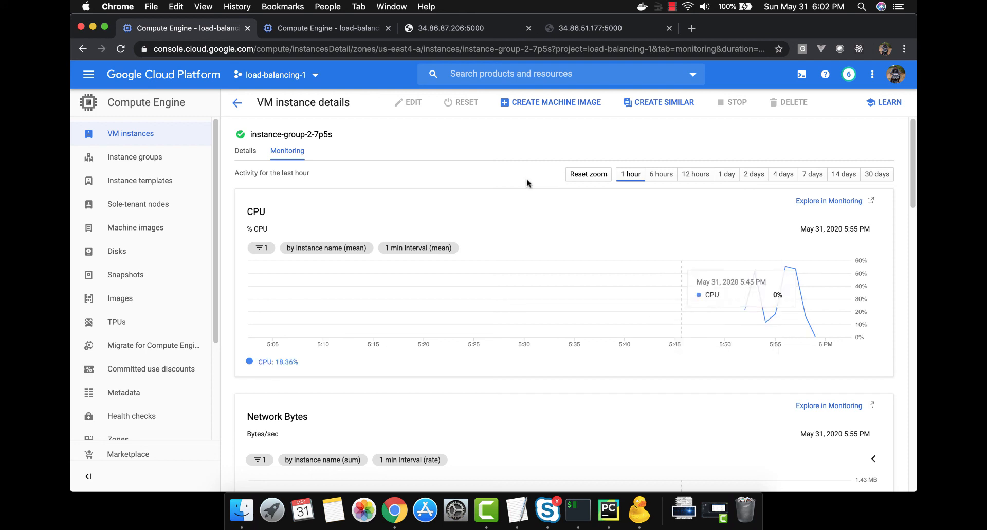
click(238, 103)
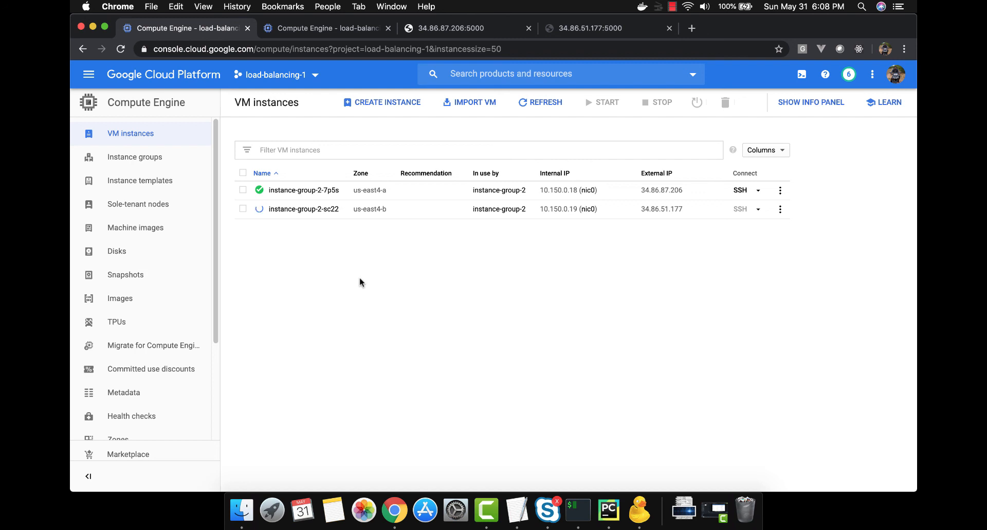
click(672, 7)
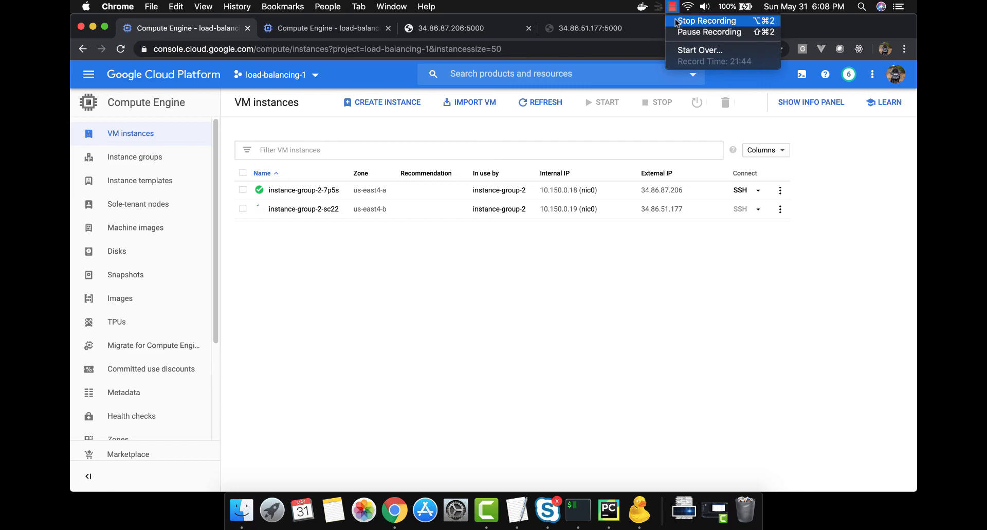